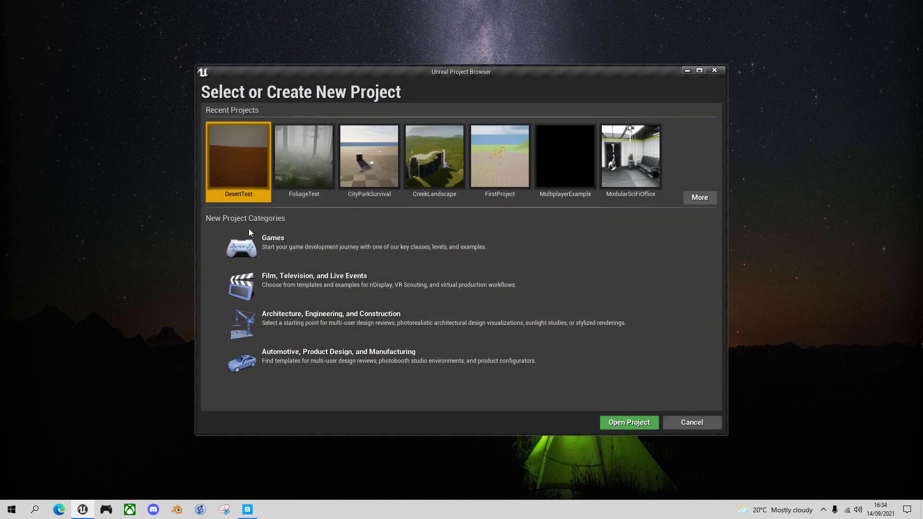
# Step: Create a new Games project from the Third Person template named DesertTutorial
pyautogui.click(276, 246)
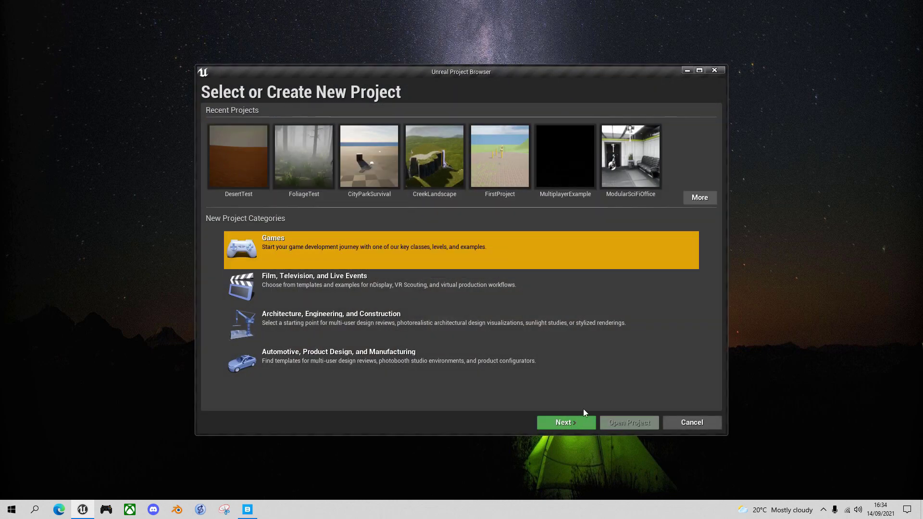
pyautogui.click(583, 422)
pyautogui.click(405, 128)
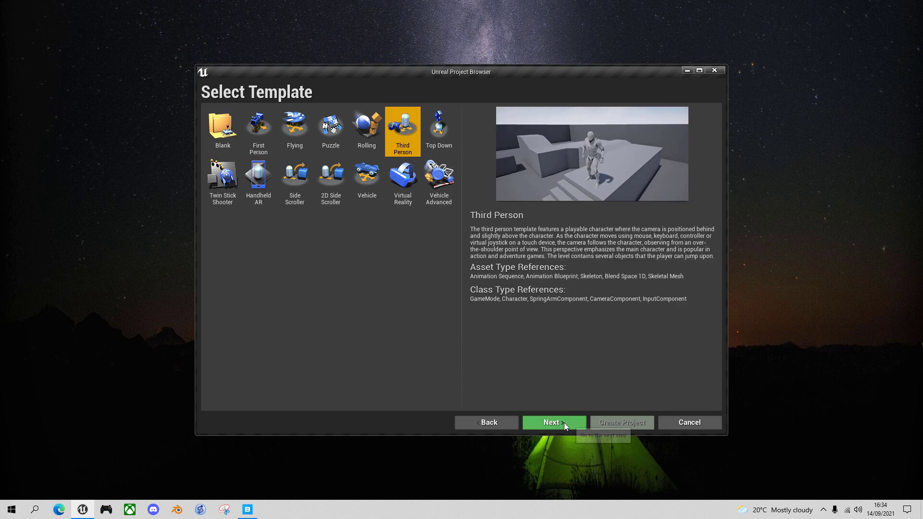
pyautogui.click(562, 422)
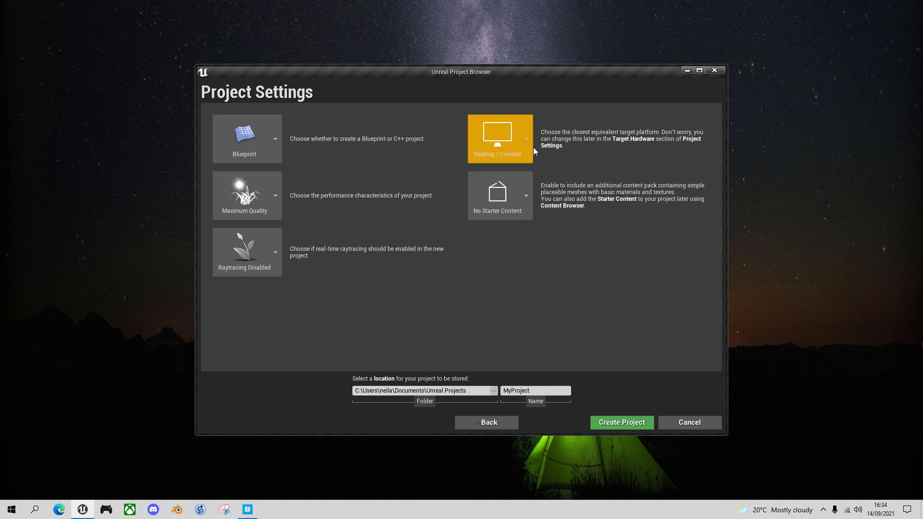
pyautogui.moveTo(549, 396); pyautogui.dragTo(500, 394)
pyautogui.write('DesertT')
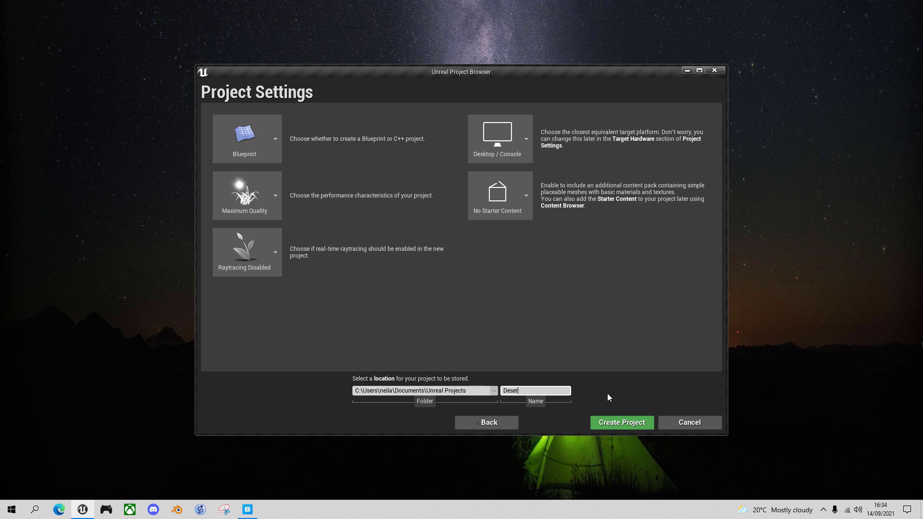
pyautogui.write('utorial')
pyautogui.click(627, 425)
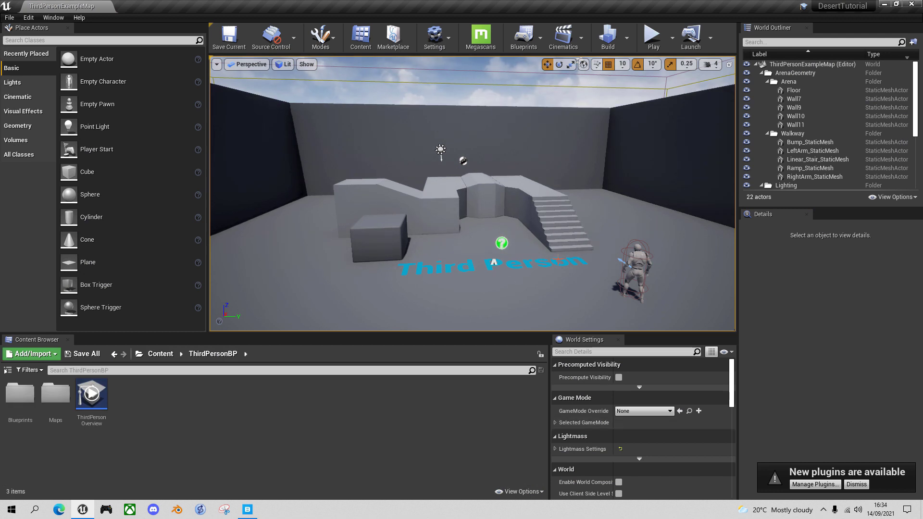
# Step: Enable the beta Landmass plugin in the Plugins browser and restart the editor
pyautogui.click(862, 487)
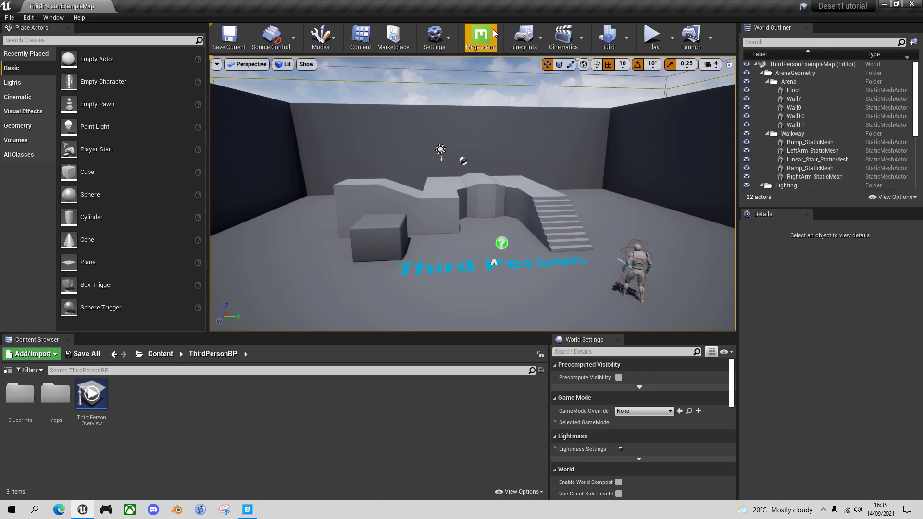
pyautogui.click(435, 36)
pyautogui.click(467, 92)
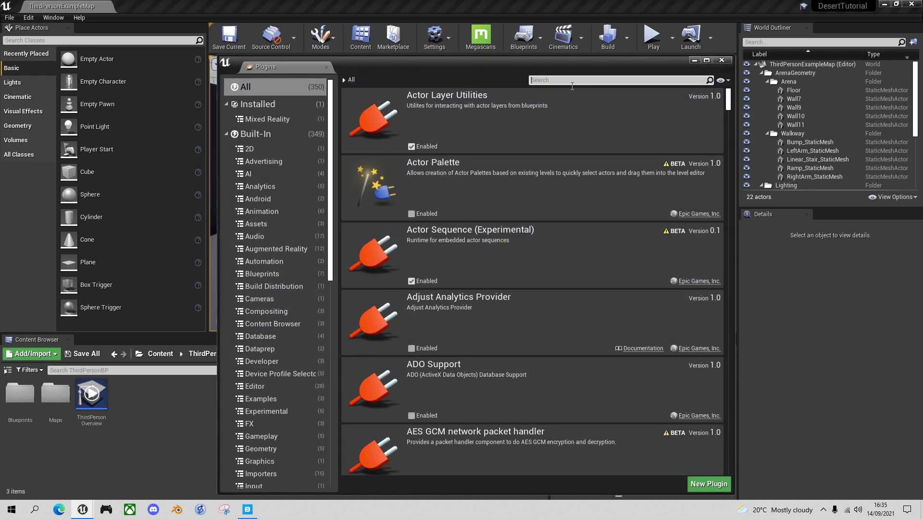
pyautogui.write('landmass')
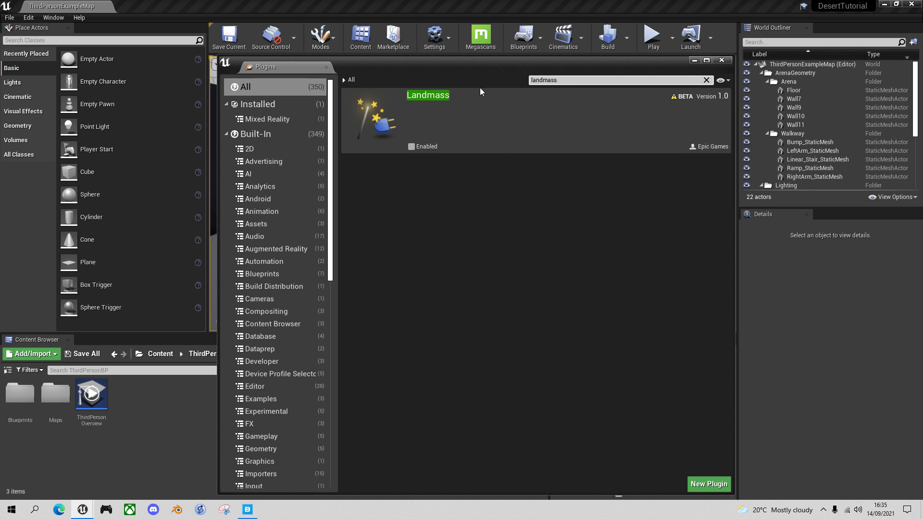
pyautogui.click(411, 146)
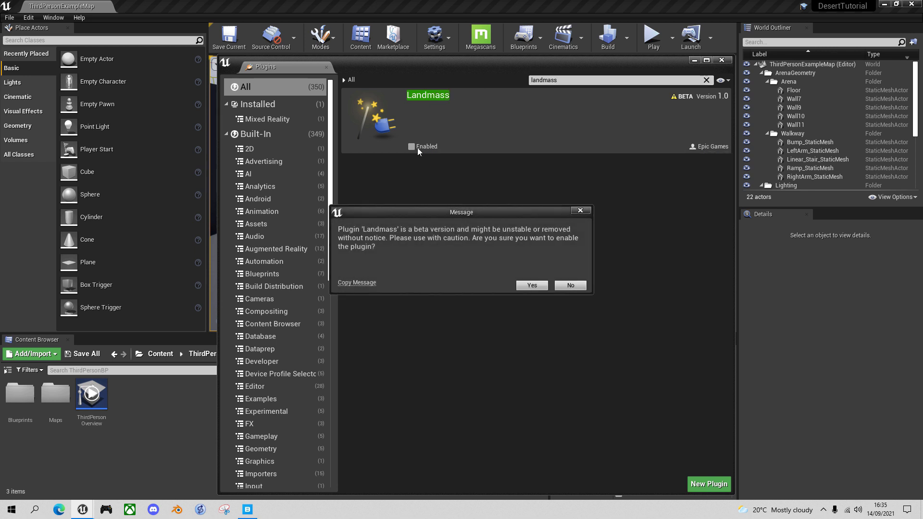
pyautogui.click(533, 286)
pyautogui.click(703, 465)
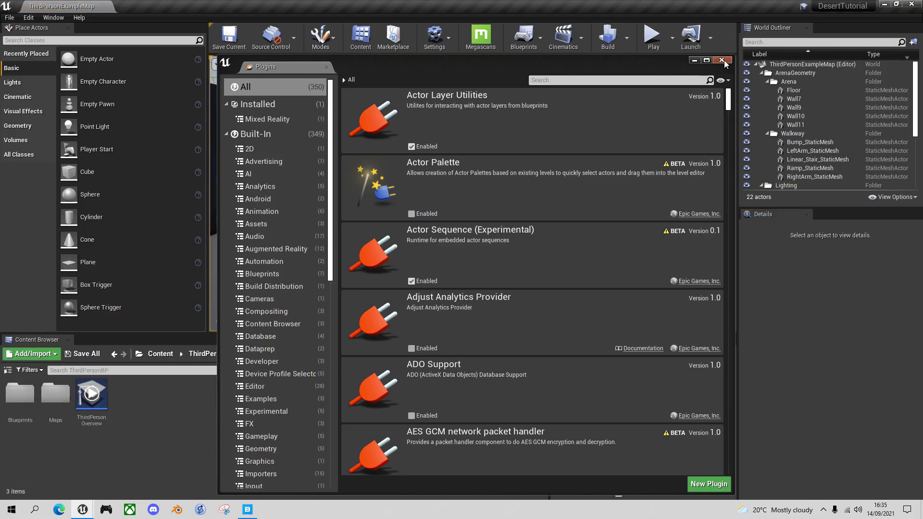
pyautogui.click(722, 60)
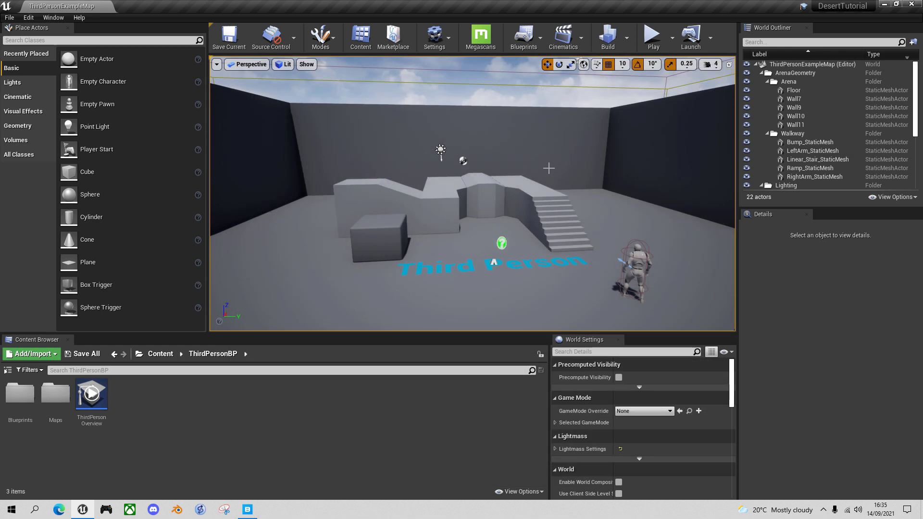
# Step: Start a new level from the TimeOfDay template
pyautogui.click(11, 18)
pyautogui.click(32, 36)
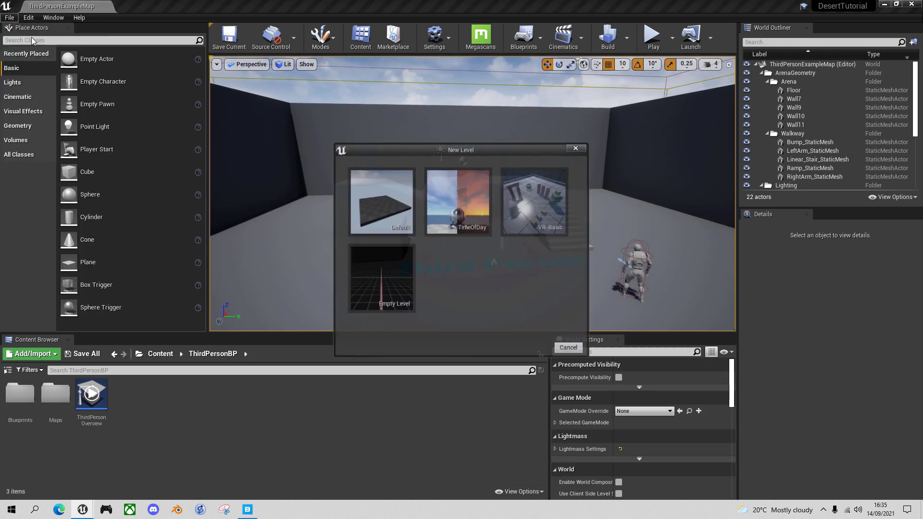
pyautogui.click(470, 214)
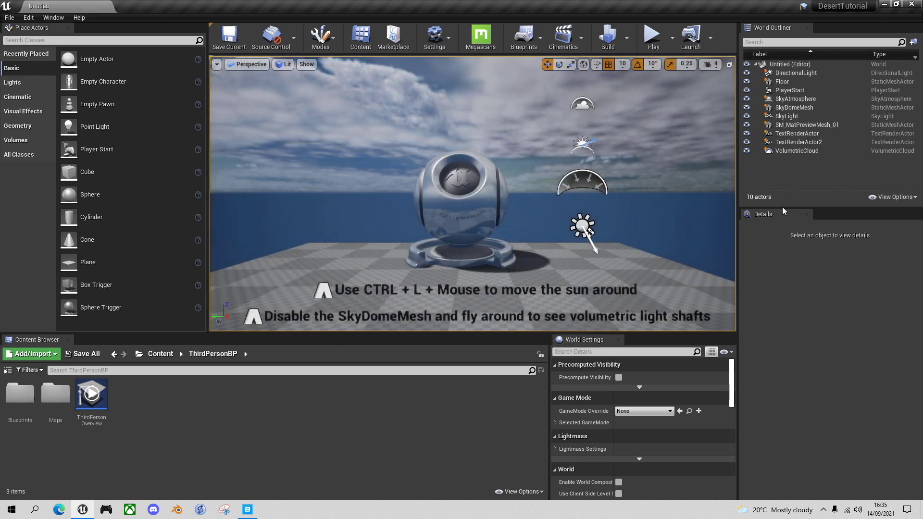
# Step: Delete SM_MatPreviewMesh_01, both TextRenderActors, SkyDomeMesh and Floor from the level
pyautogui.click(800, 126)
pyautogui.press('Delete')
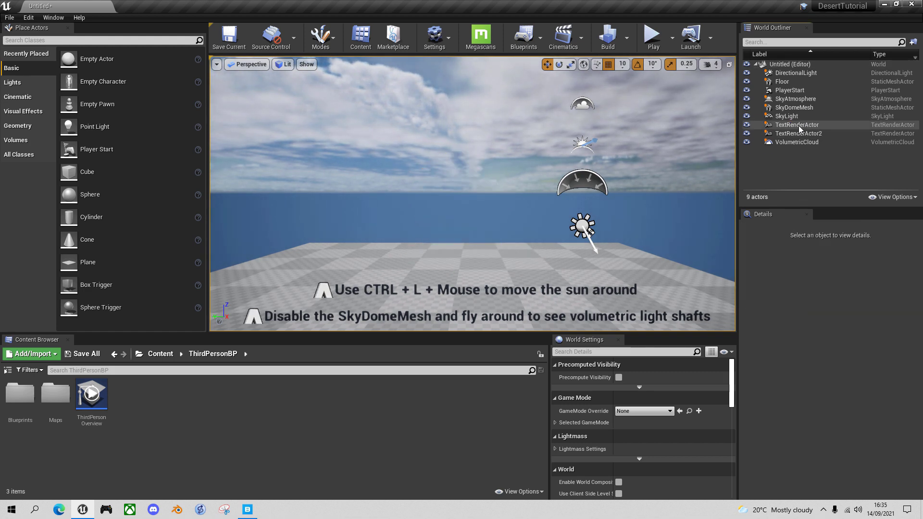
pyautogui.click(800, 126)
pyautogui.press('Delete')
pyautogui.click(800, 126)
pyautogui.press('Delete')
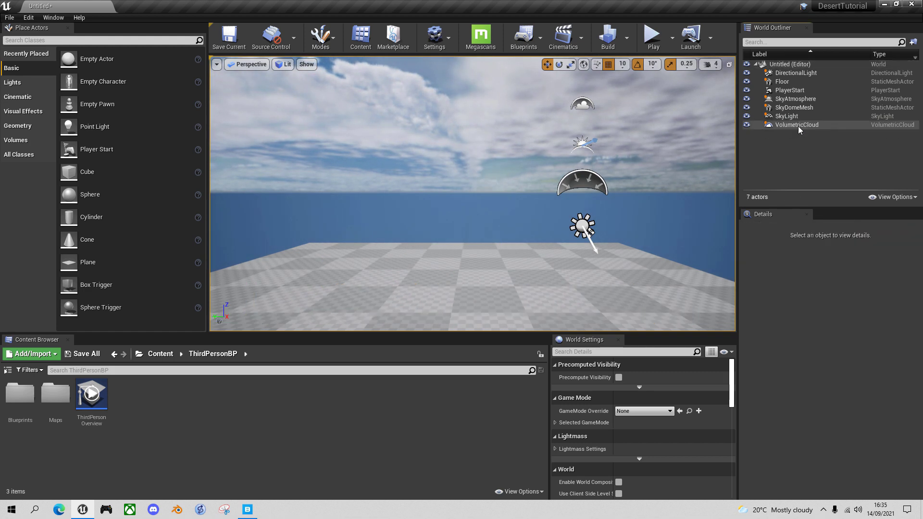
pyautogui.click(803, 107)
pyautogui.press('Delete')
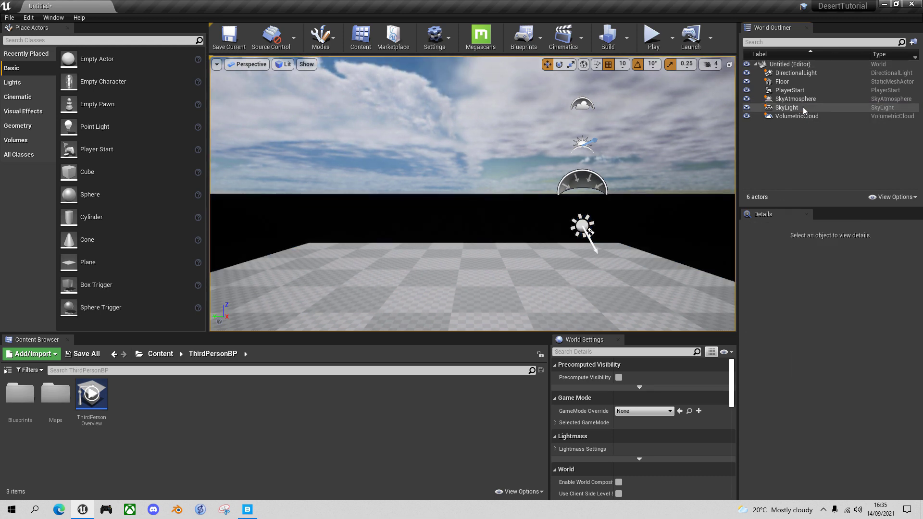
pyautogui.click(790, 82)
pyautogui.press('Delete')
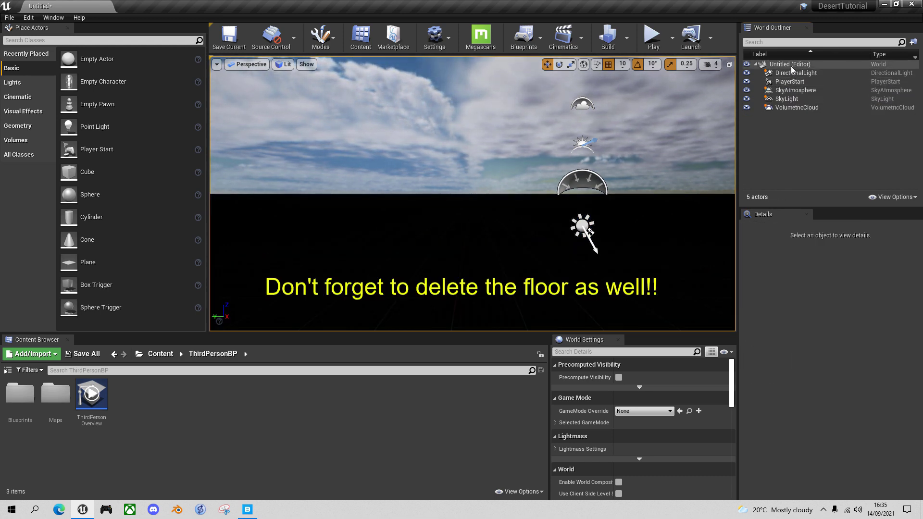
# Step: Create a Lighting folder in the World Outliner holding DirectionalLight and SkyLight
pyautogui.rightClick(793, 67)
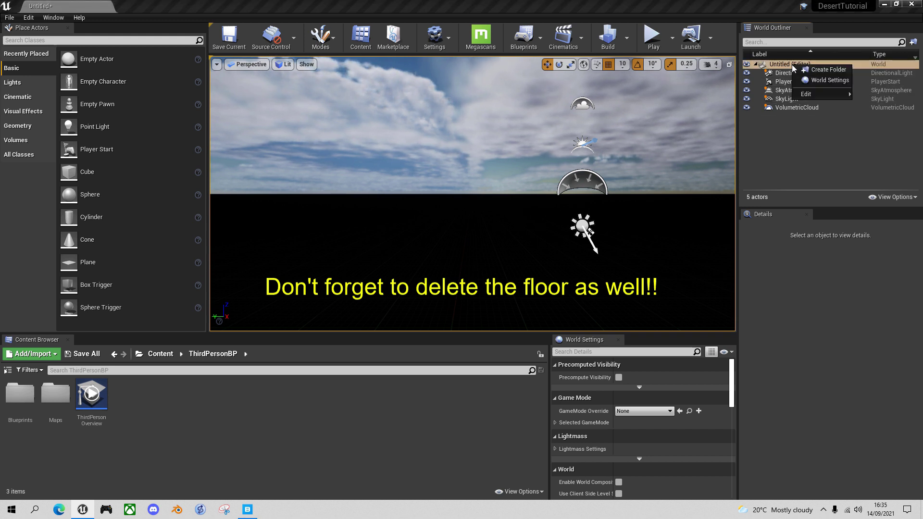
pyautogui.click(809, 69)
pyautogui.write('Lighting')
pyautogui.press('Return')
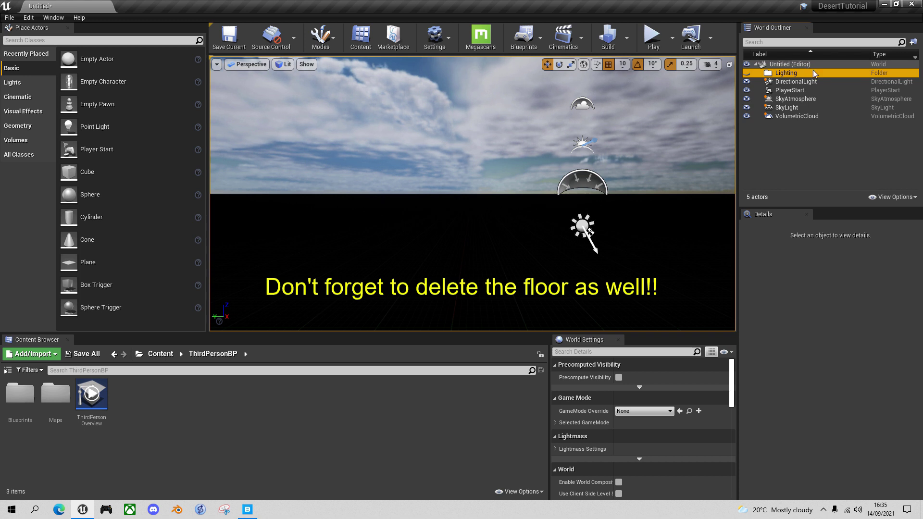
pyautogui.click(798, 83)
pyautogui.moveTo(798, 83); pyautogui.dragTo(787, 73)
pyautogui.moveTo(787, 107); pyautogui.dragTo(801, 76)
# Step: Create a Sky folder and move SkyAtmosphere into it
pyautogui.rightClick(798, 64)
pyautogui.click(822, 68)
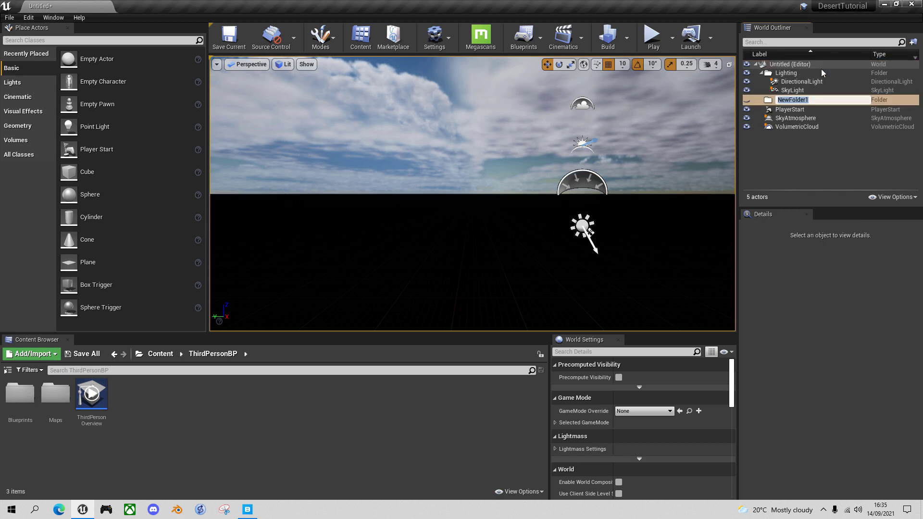
pyautogui.write('Sky')
pyautogui.press('Return')
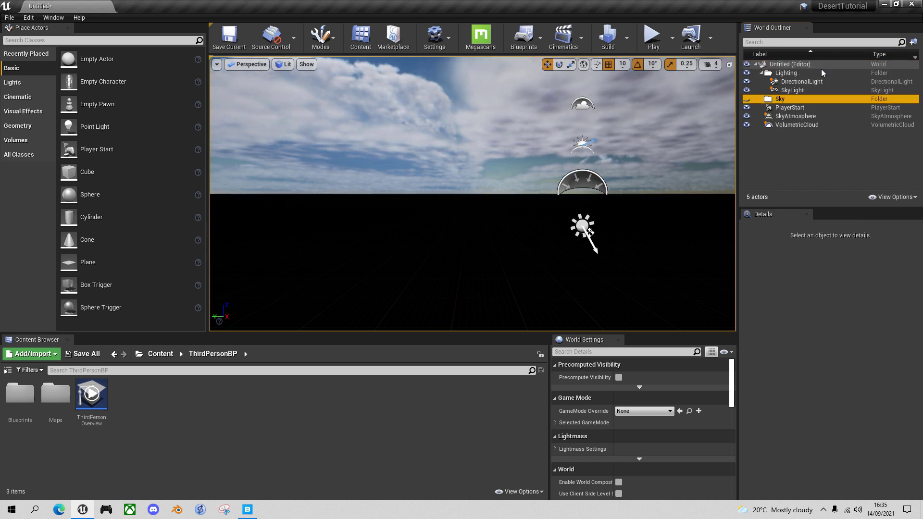
pyautogui.moveTo(798, 115)
pyautogui.mouseDown()
pyautogui.moveTo(781, 100)
pyautogui.moveTo(799, 121)
pyautogui.moveTo(801, 101)
pyautogui.mouseUp()
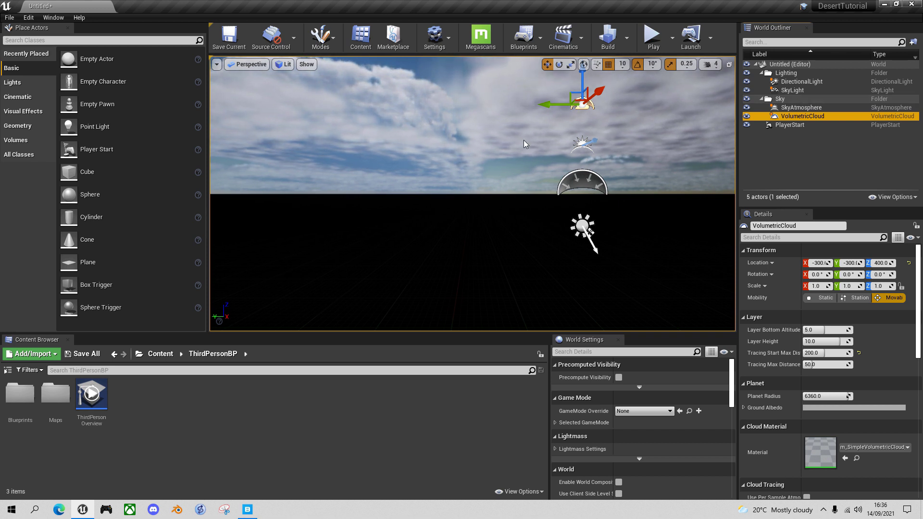
# Step: In Landscape mode, create a landscape with Edit Layers and 127×127-quad sections
pyautogui.click(329, 44)
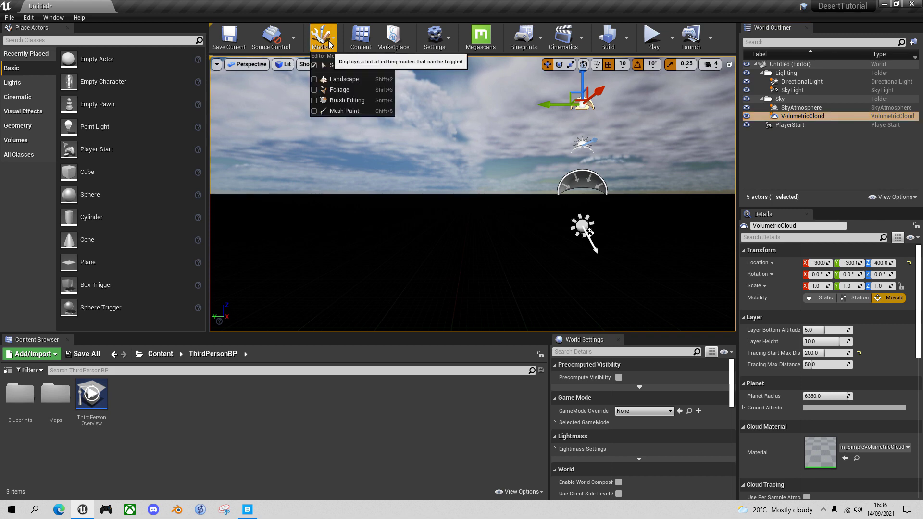
pyautogui.click(353, 80)
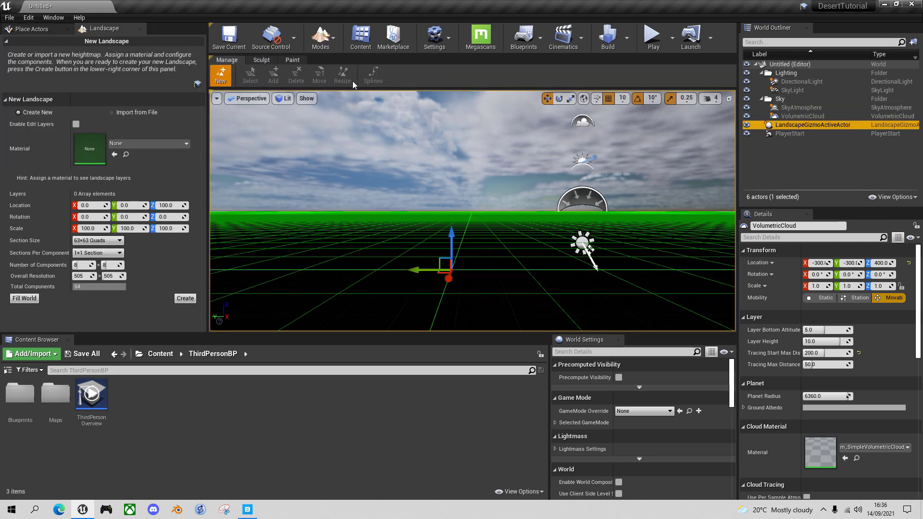
pyautogui.click(76, 123)
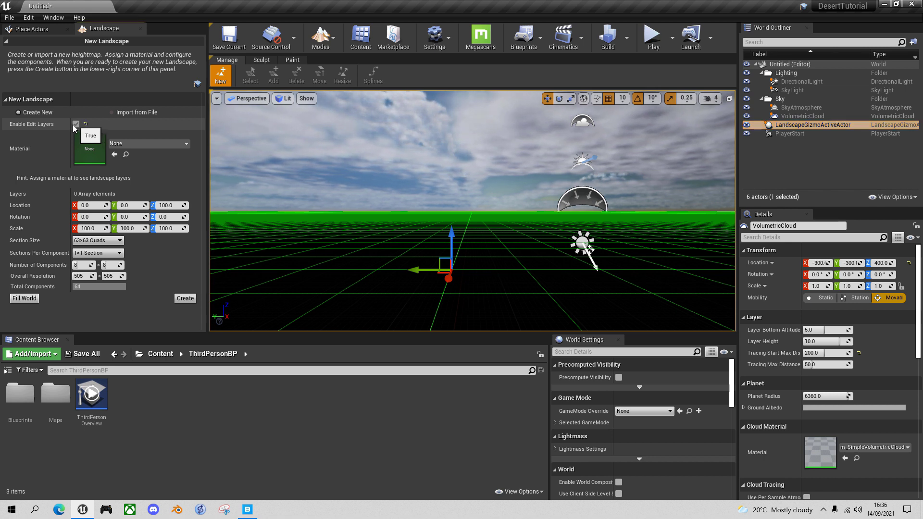
pyautogui.click(116, 246)
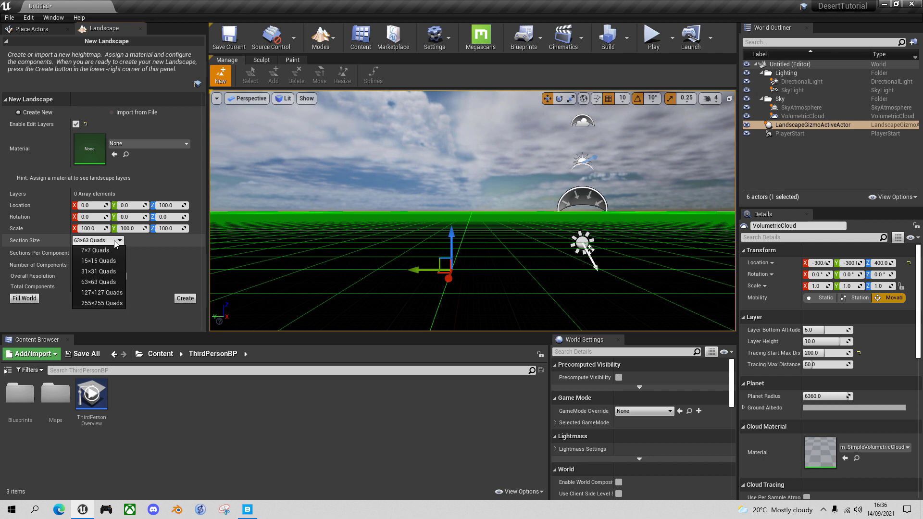
pyautogui.click(109, 290)
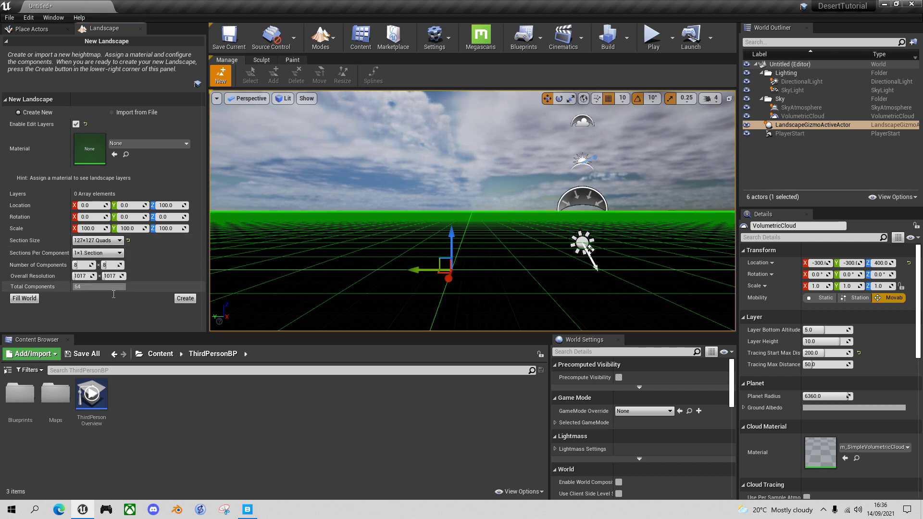
pyautogui.click(183, 299)
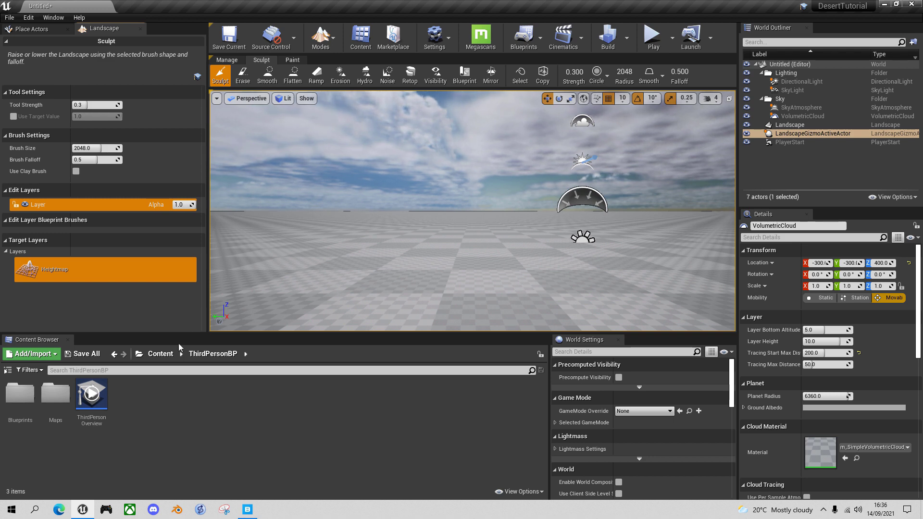
# Step: Search Quixel Bridge for 'bright de' and export the Bright Desert Sand surface to Unreal
pyautogui.click(248, 511)
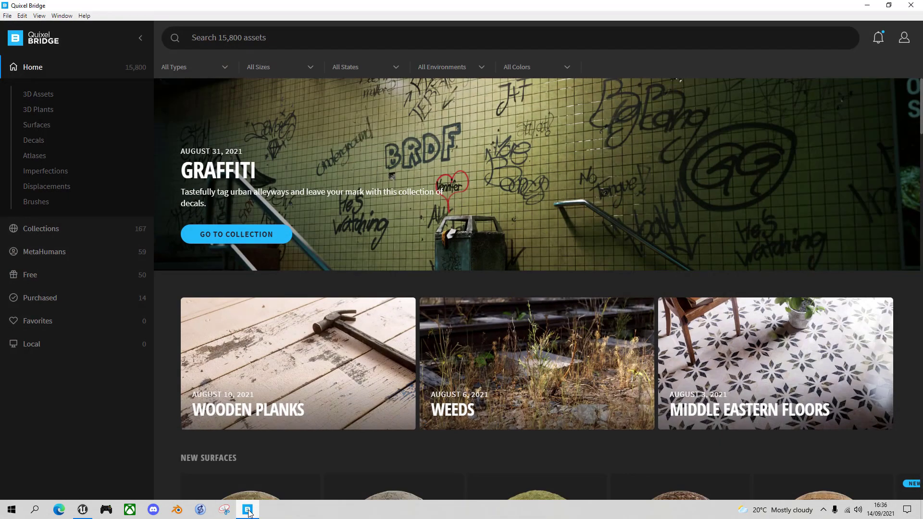
pyautogui.click(285, 40)
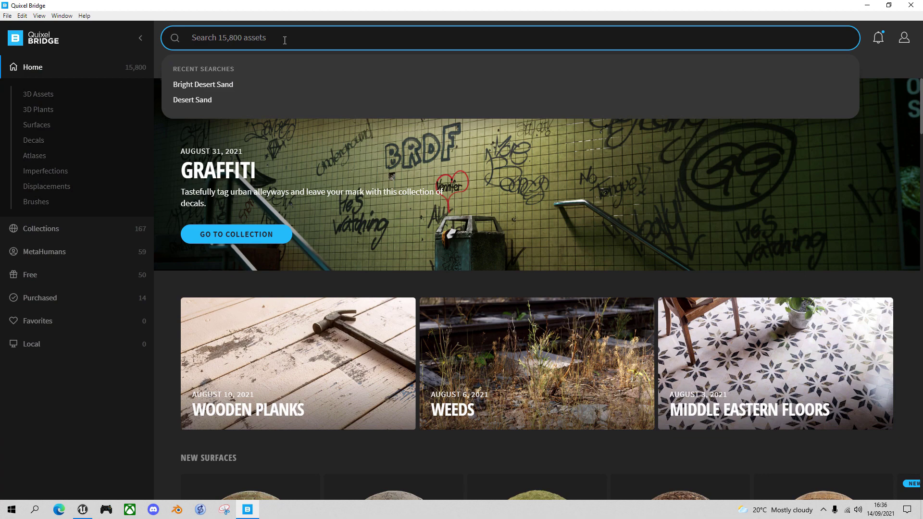
pyautogui.write('bright desert sand')
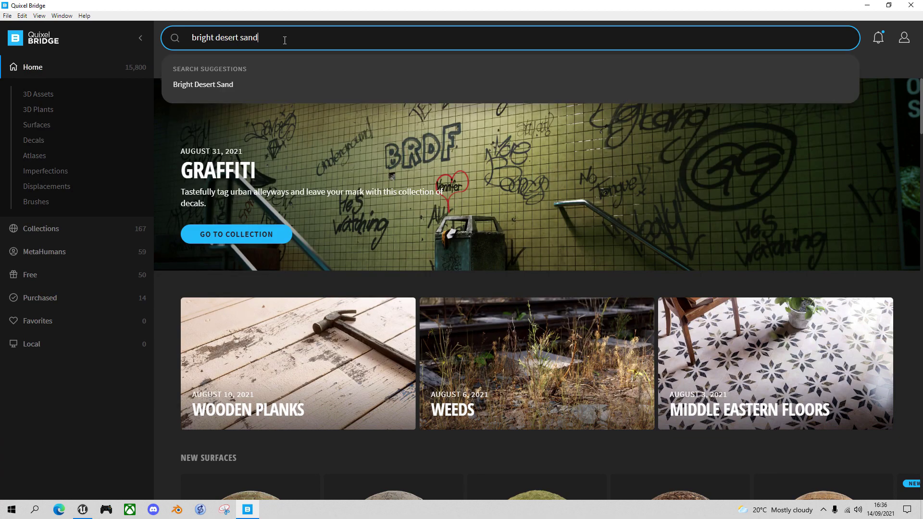
pyautogui.press('Return')
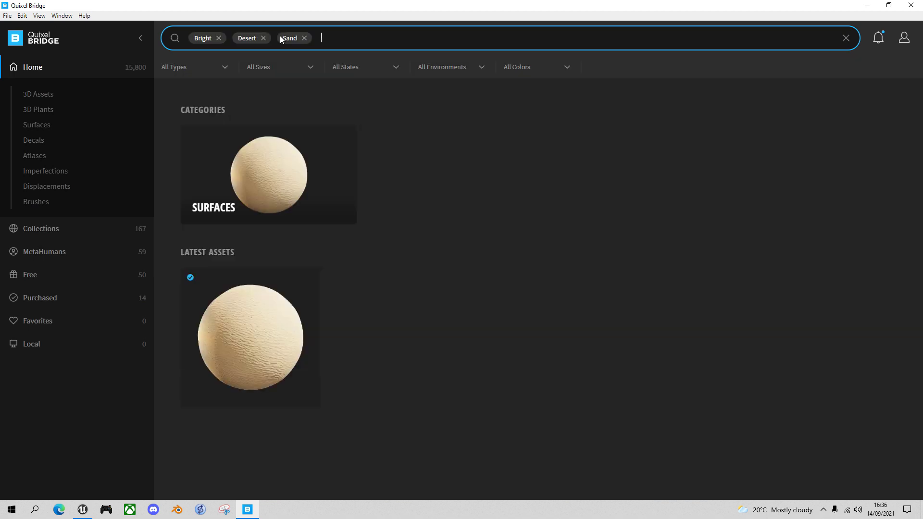
pyautogui.moveTo(244, 313)
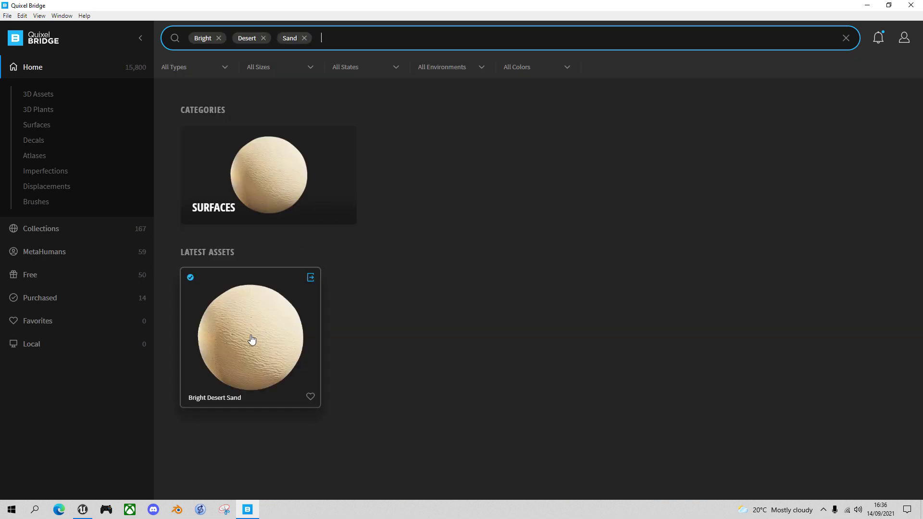
pyautogui.click(312, 279)
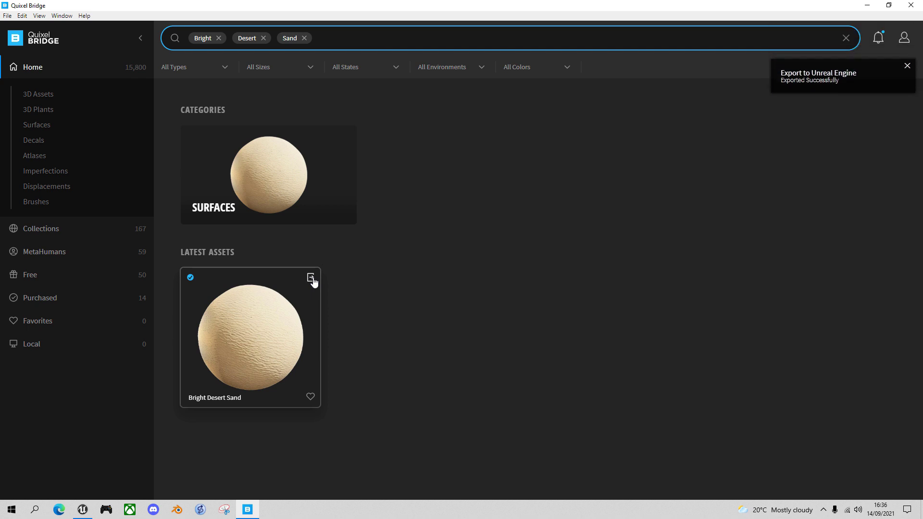
pyautogui.click(88, 515)
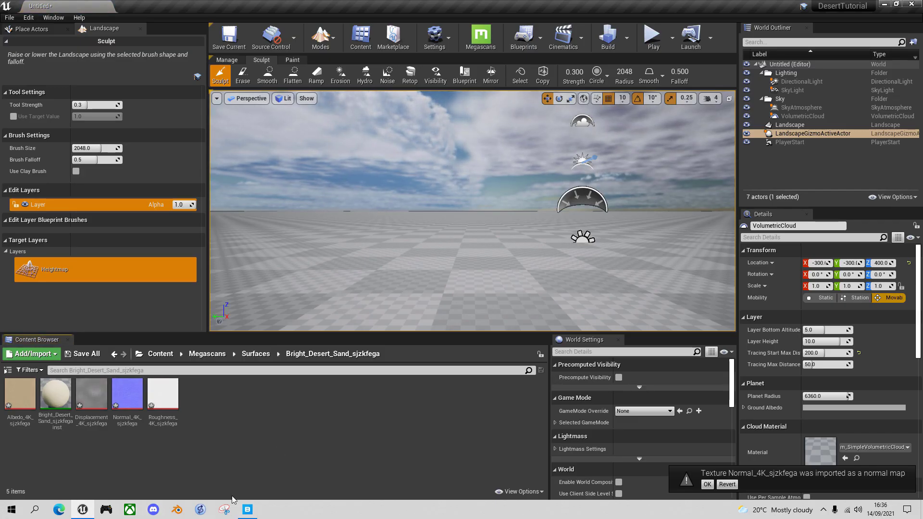
# Step: Set the Landscape Material to Bright_Desert_Sand_sjzkfega_inst, then open and close the instance
pyautogui.click(801, 126)
pyautogui.moveTo(918, 315); pyautogui.dragTo(920, 330)
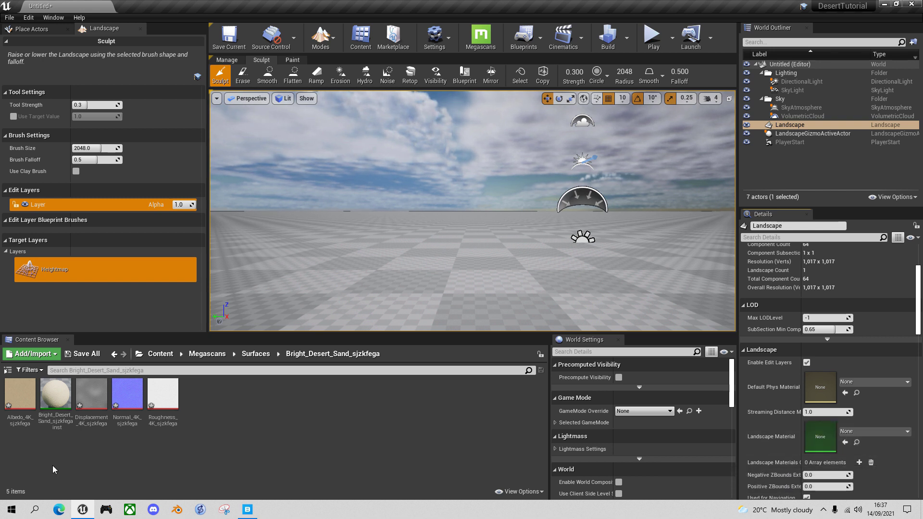
pyautogui.moveTo(55, 397); pyautogui.dragTo(827, 440)
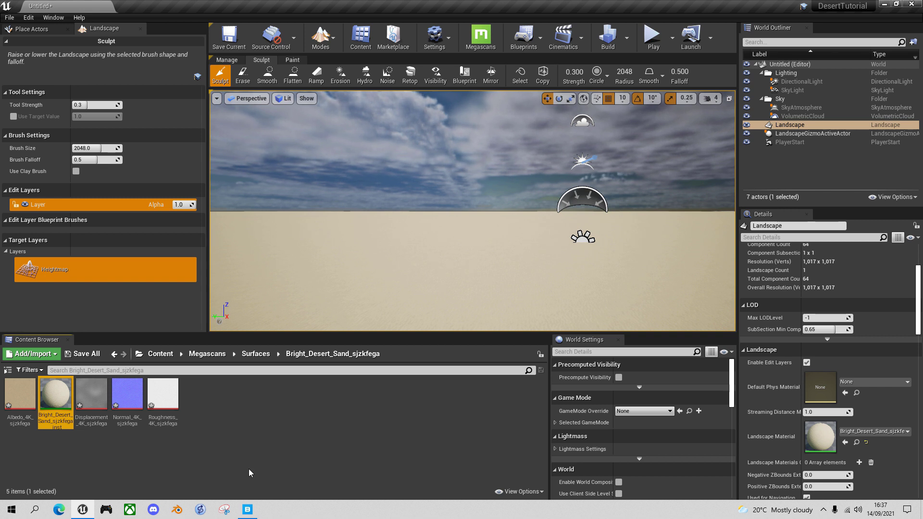
pyautogui.doubleClick(56, 394)
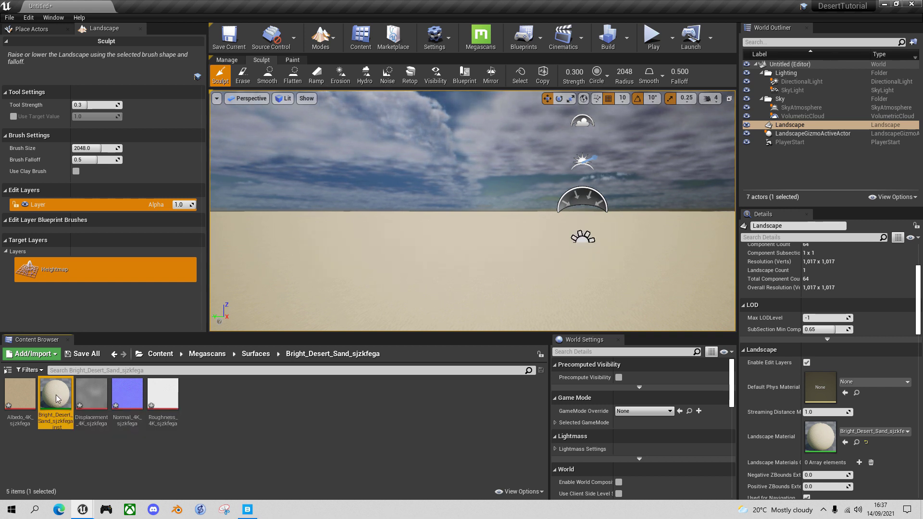
pyautogui.moveTo(689, 24); pyautogui.dragTo(714, 11)
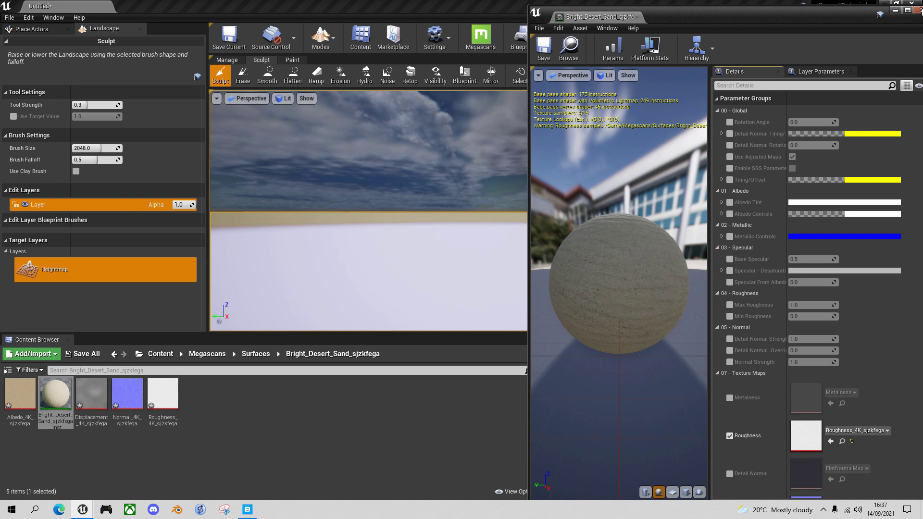
pyautogui.click(916, 10)
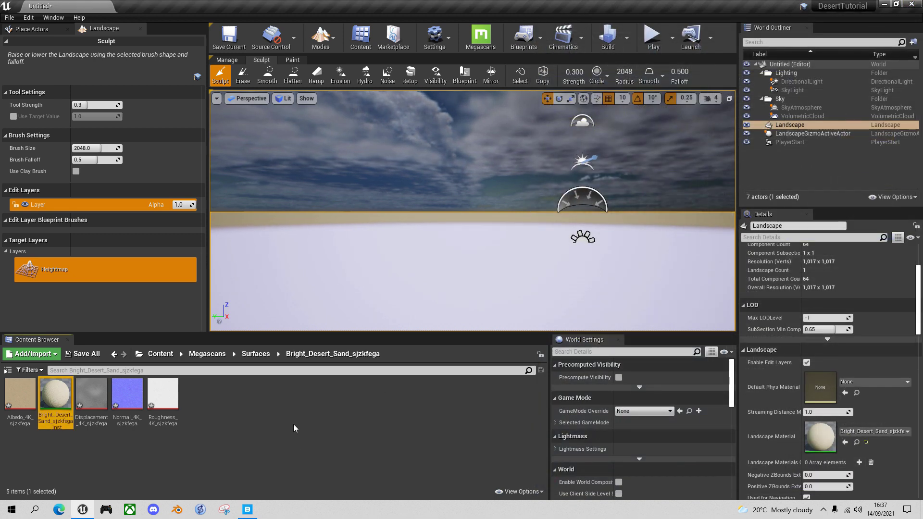
# Step: Switch to Place mode, snap the PlayerStart onto the sand, and run a quick play-test
pyautogui.click(335, 41)
pyautogui.click(346, 61)
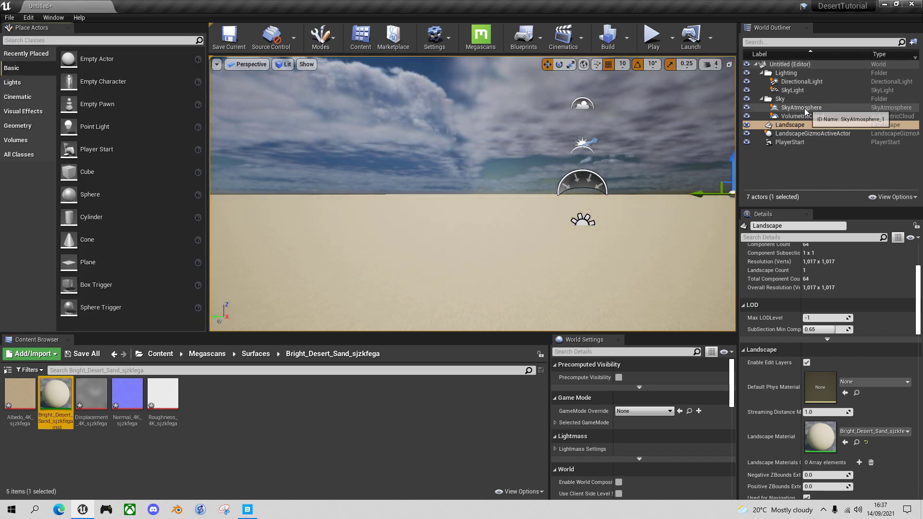
pyautogui.click(792, 143)
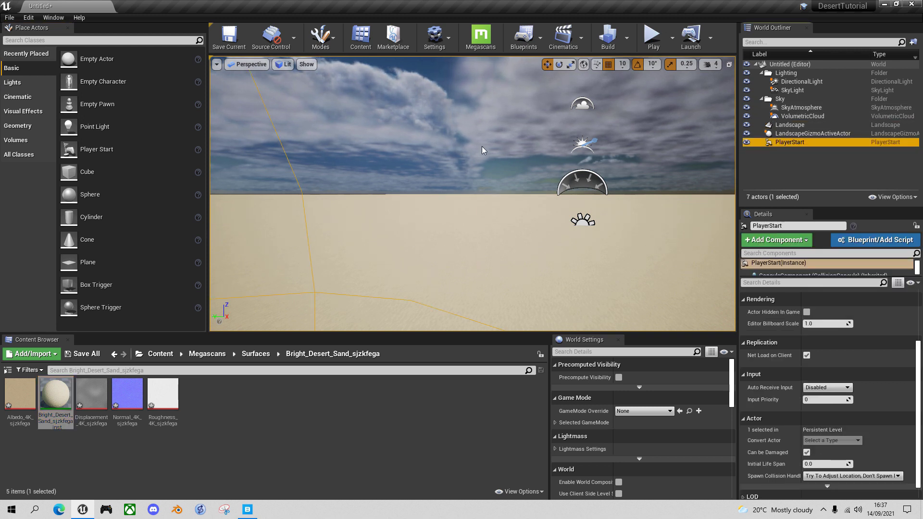
pyautogui.press('f')
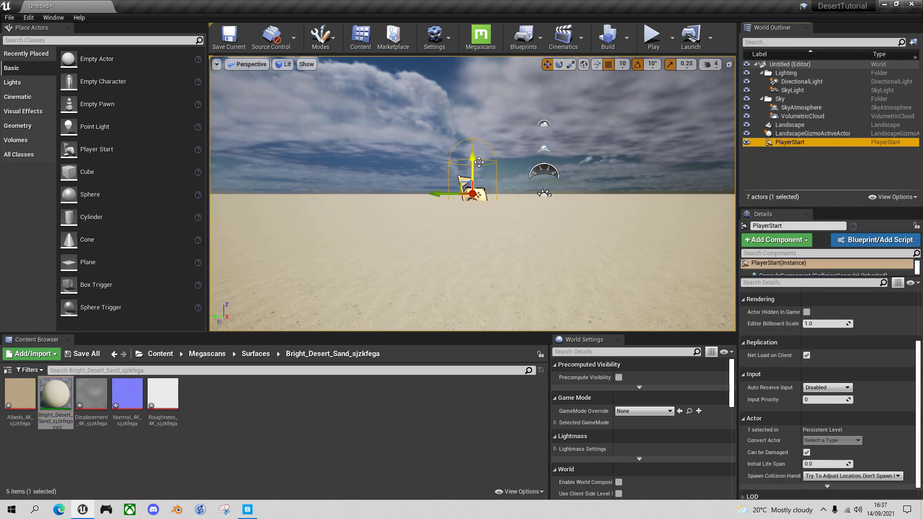
pyautogui.moveTo(473, 175); pyautogui.dragTo(473, 79)
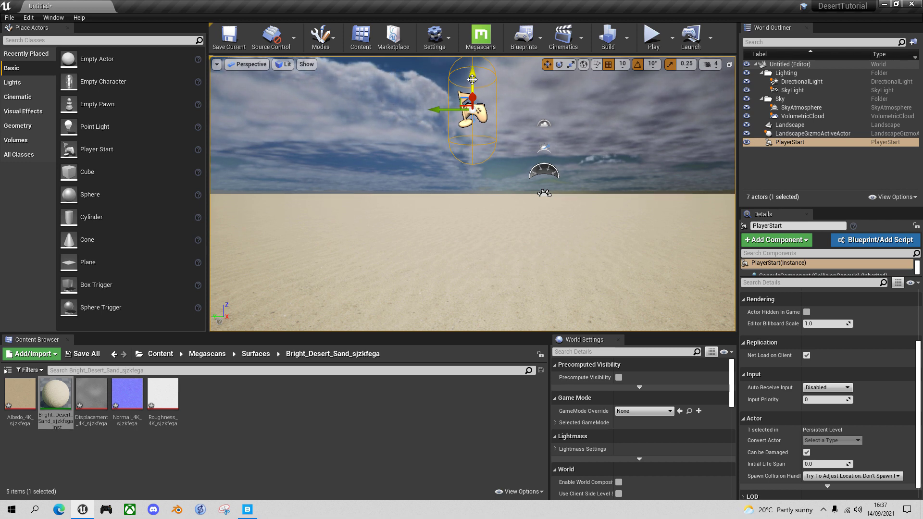
pyautogui.press('End')
pyautogui.hotkey('alt', 'p')
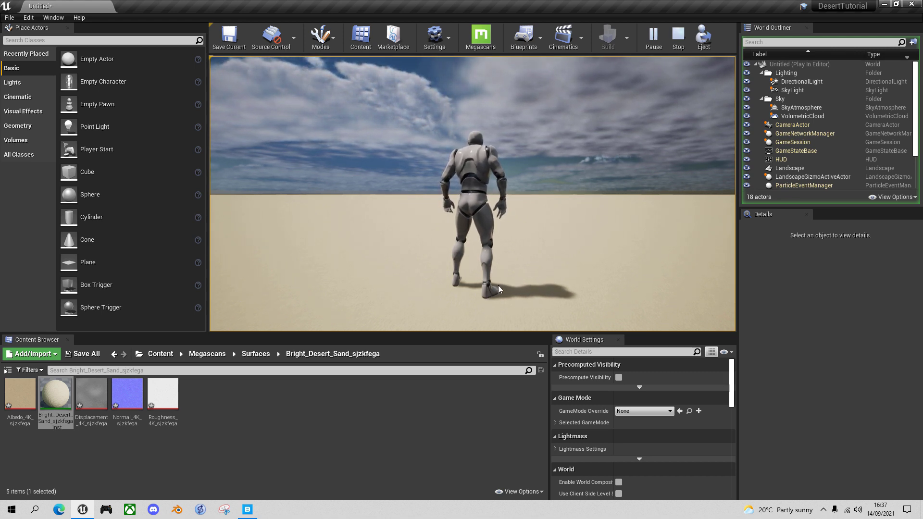
pyautogui.press('Escape')
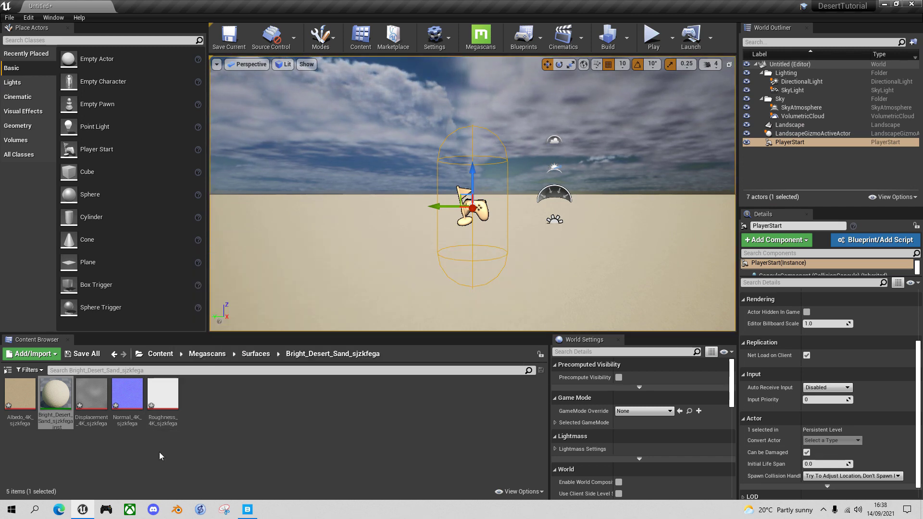
# Step: Enable Tiling/Offset on the sand material instance with Tiling X and Y at 0.1
pyautogui.doubleClick(64, 400)
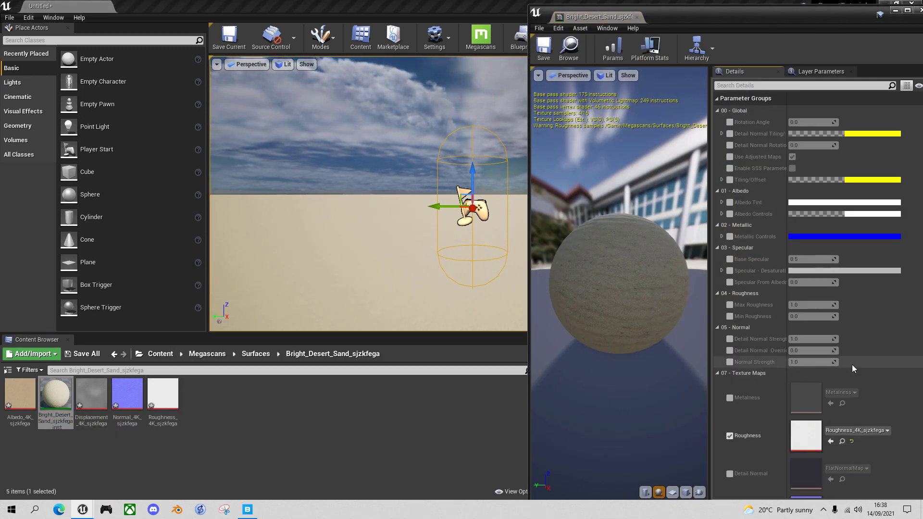
pyautogui.click(722, 179)
pyautogui.click(729, 180)
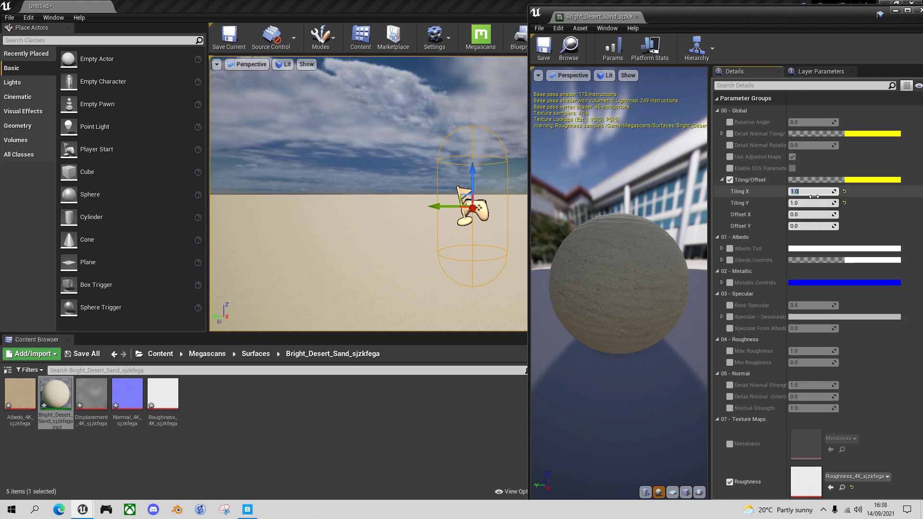
pyautogui.press('Tab')
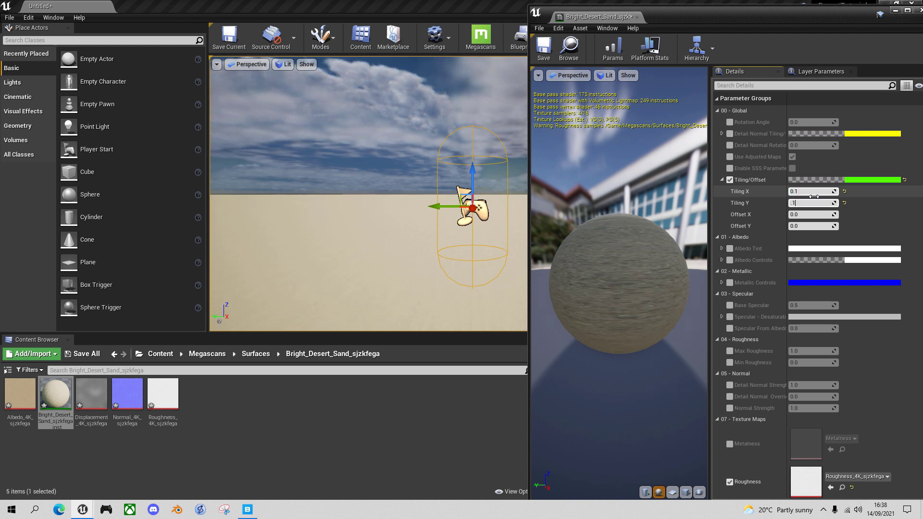
pyautogui.write('.1')
pyautogui.press('Return')
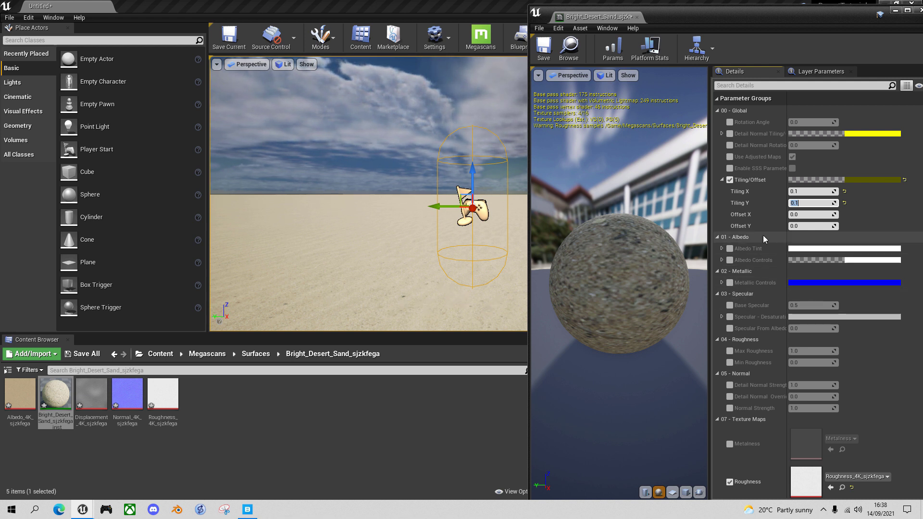
# Step: Enable Albedo Tint and set it to a light pink colour
pyautogui.click(730, 249)
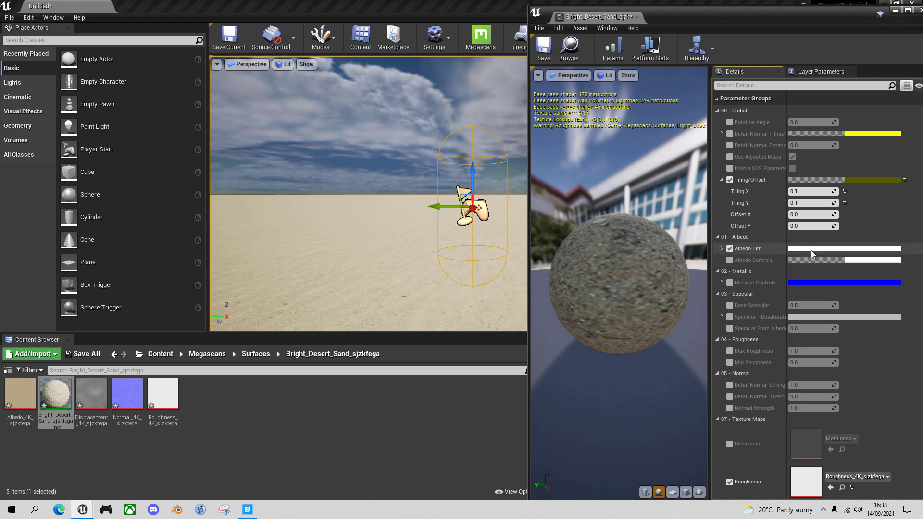
pyautogui.click(810, 250)
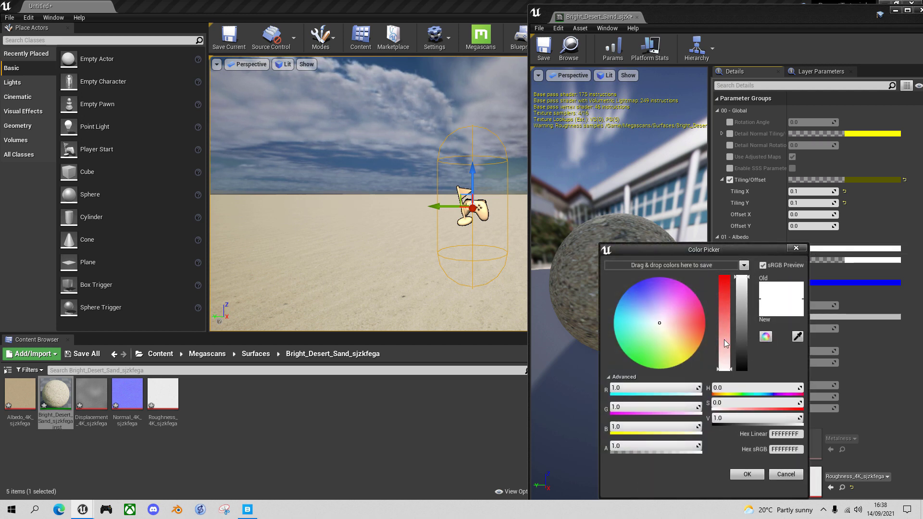
pyautogui.click(674, 325)
pyautogui.click(754, 474)
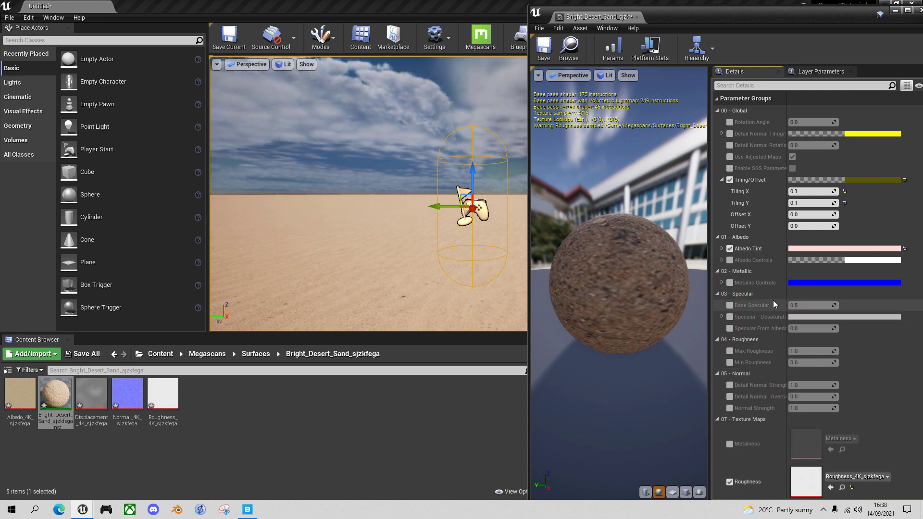
# Step: Enable Base Specular at 0.1 and save the material instance
pyautogui.click(730, 305)
pyautogui.click(809, 308)
pyautogui.press('Return')
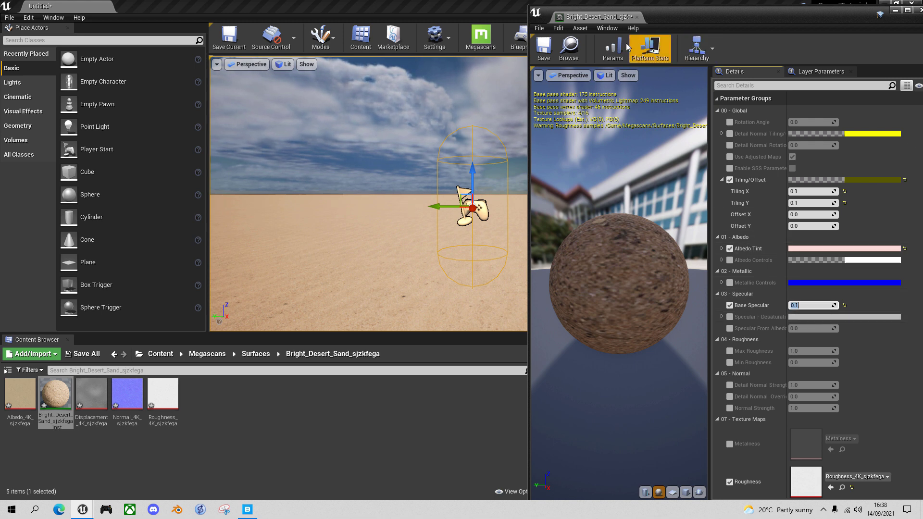
pyautogui.click(544, 48)
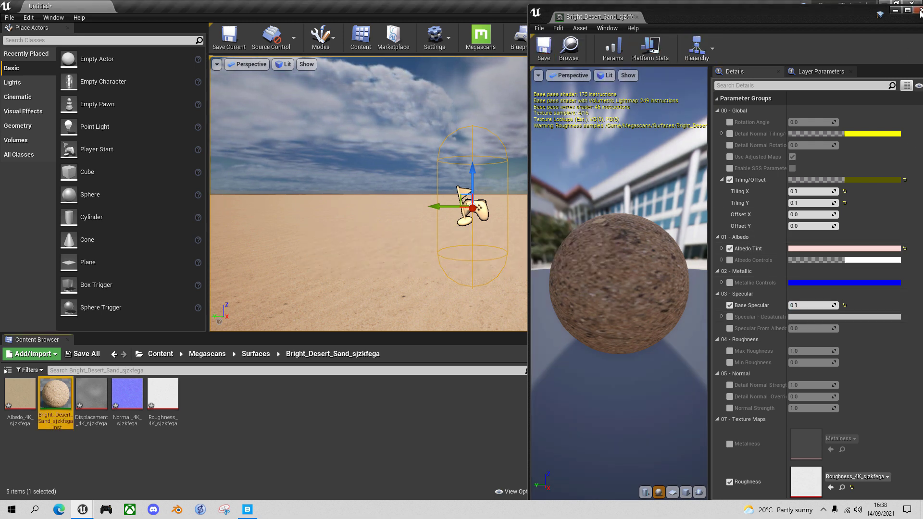
pyautogui.click(916, 10)
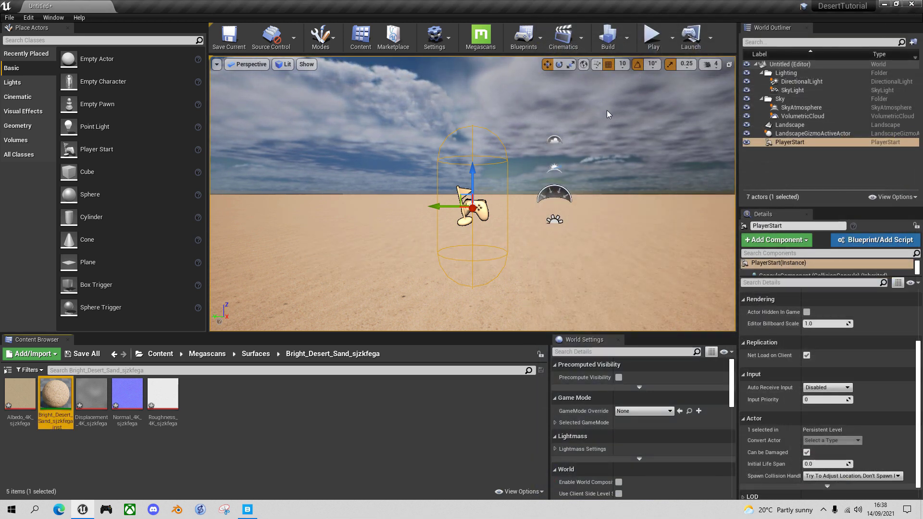
pyautogui.hotkey('alt', 'p')
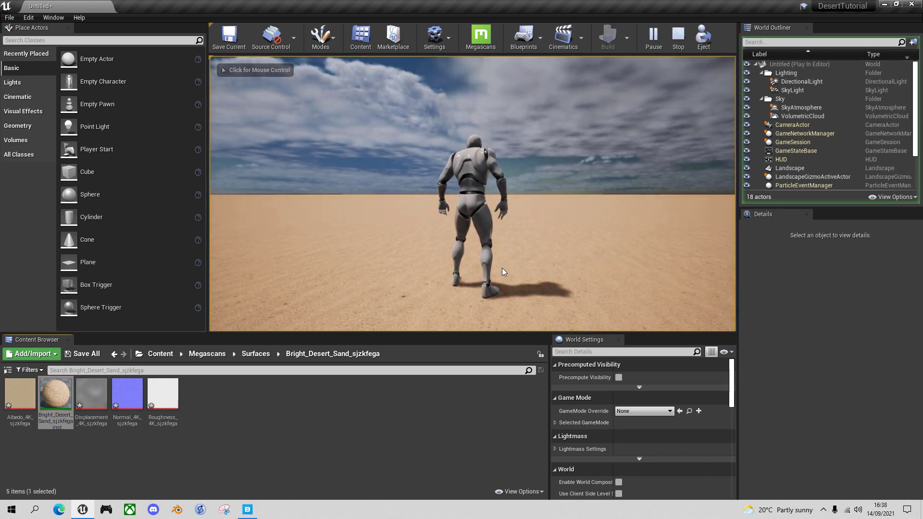
pyautogui.click(503, 268)
pyautogui.press('w')
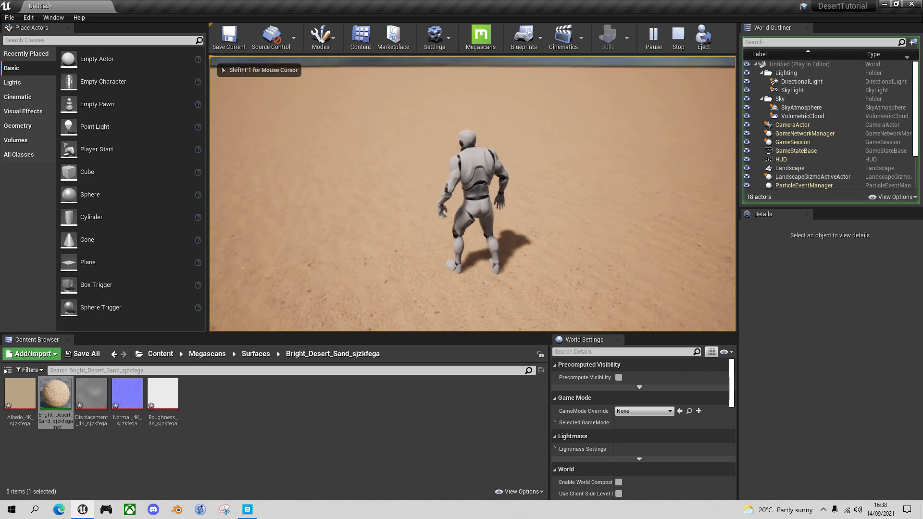
pyautogui.press('w')
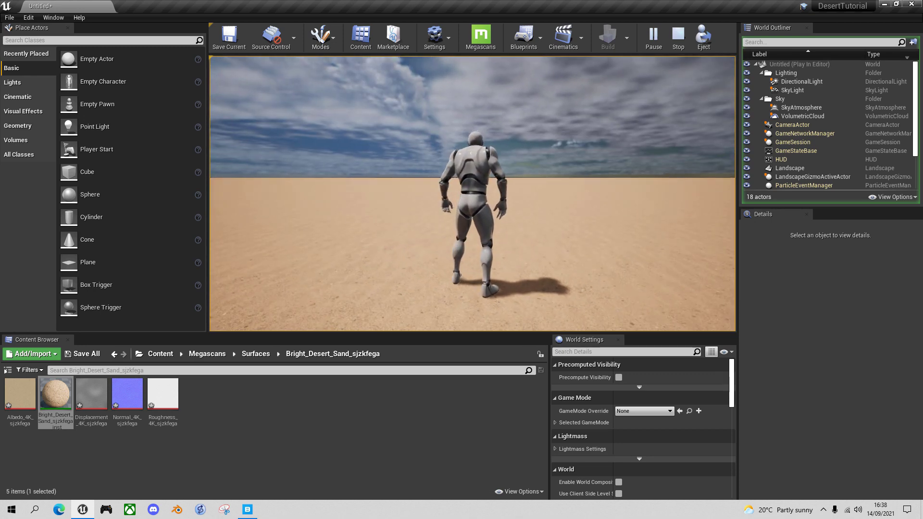
pyautogui.press('Escape')
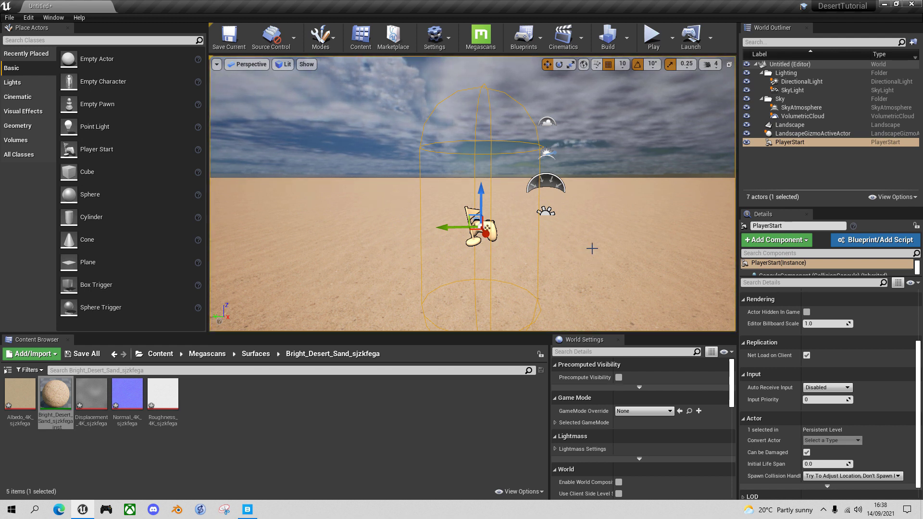
# Step: Add a Post Process Volume to the level, positioned above the sand
pyautogui.click(90, 41)
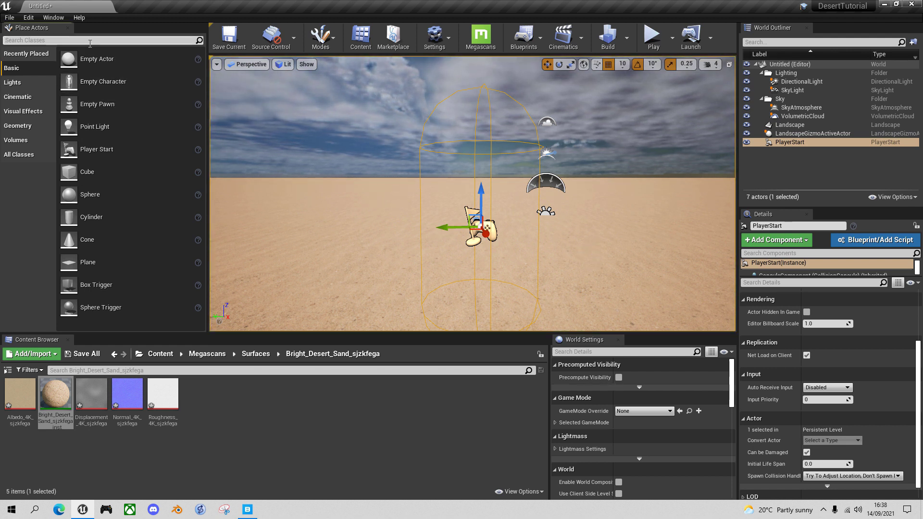
pyautogui.write('post')
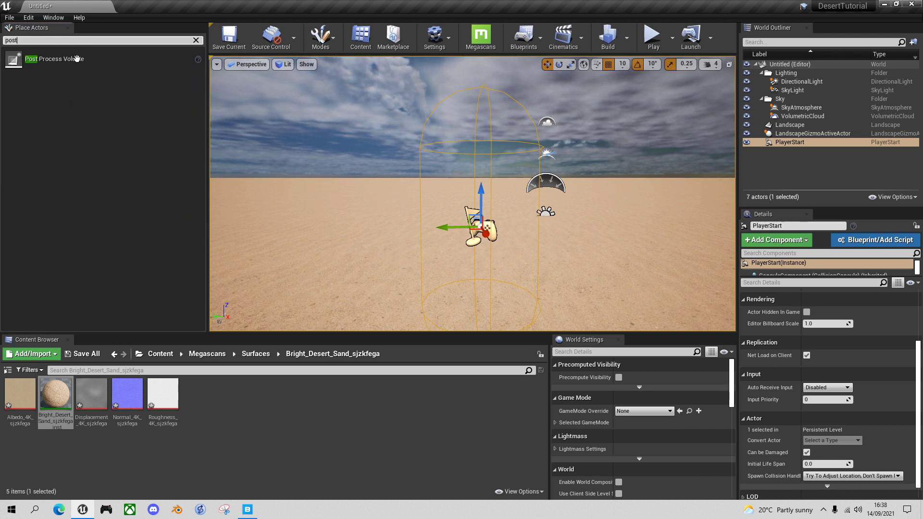
pyautogui.moveTo(54, 59); pyautogui.dragTo(348, 167)
pyautogui.moveTo(357, 207); pyautogui.dragTo(353, 203)
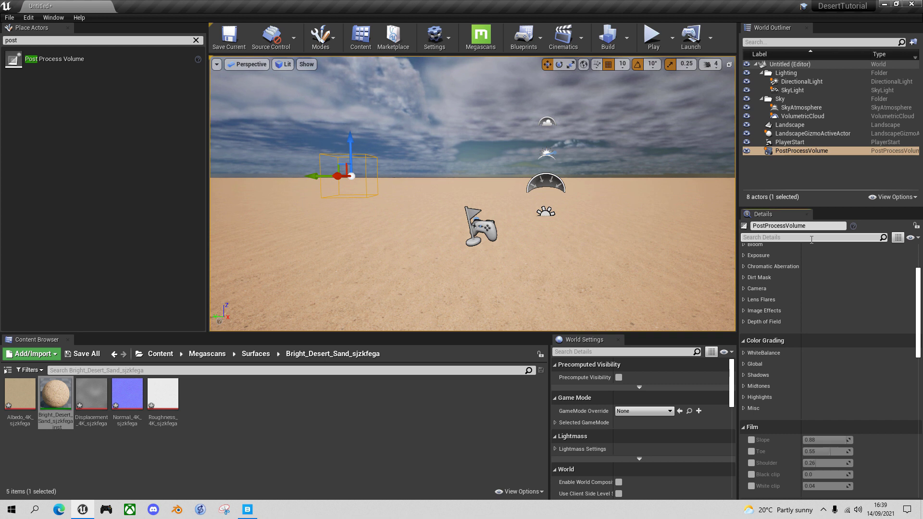
# Step: Turn on Infinite Extent (Unbound) for the post process volume
pyautogui.write('unb')
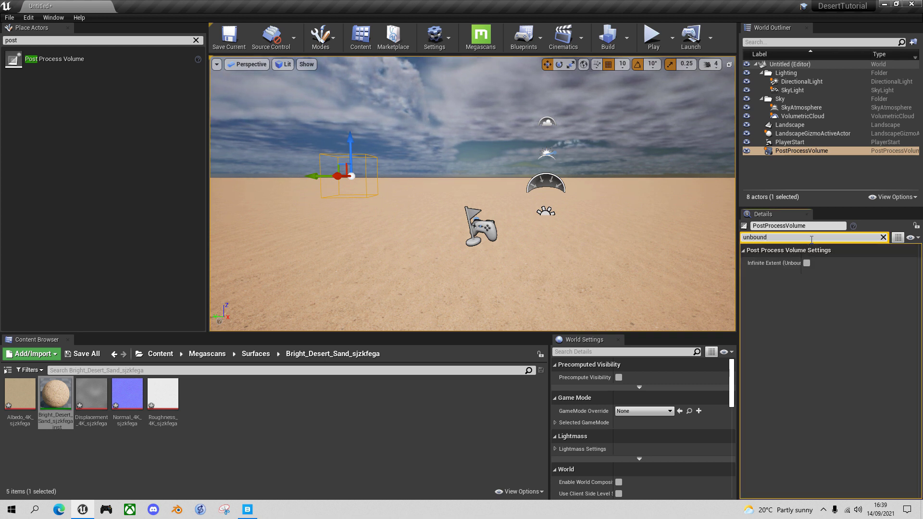
pyautogui.write('ound')
pyautogui.click(808, 264)
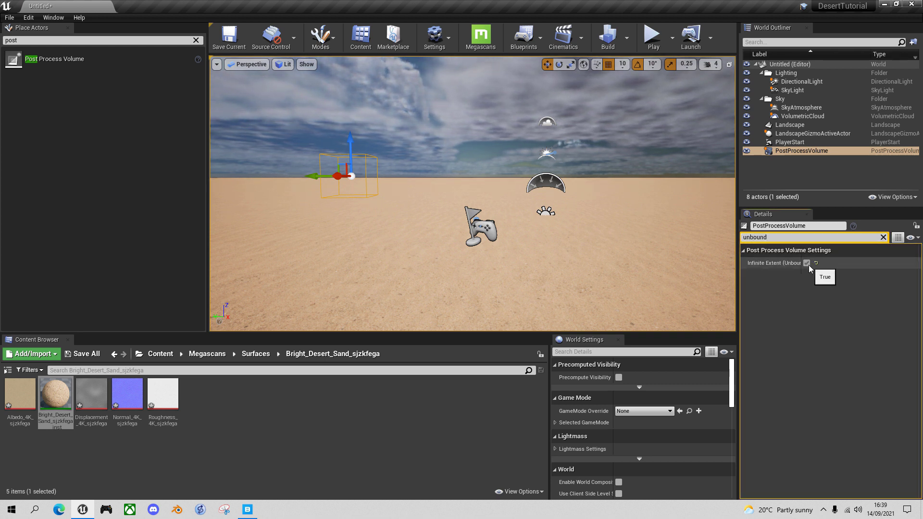
pyautogui.click(883, 237)
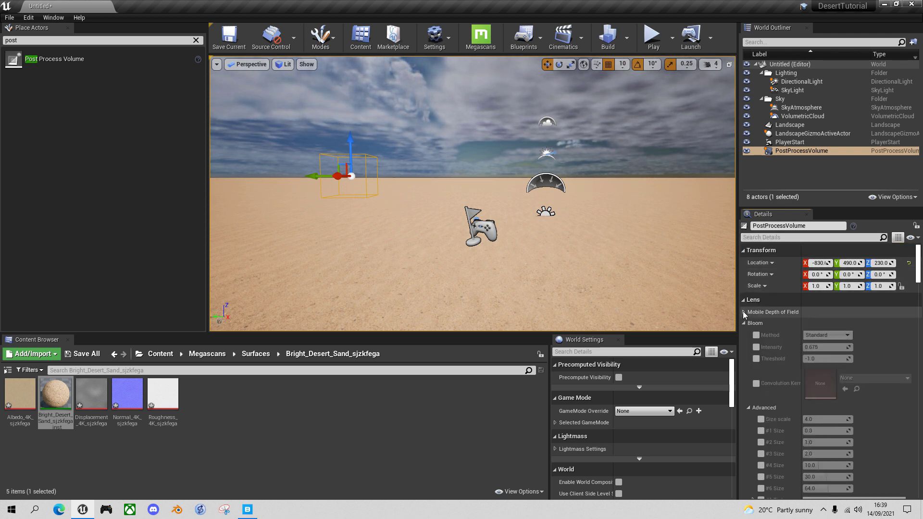
# Step: Enable the Exposure Min and Max Brightness overrides and set them to 1.0
pyautogui.click(744, 324)
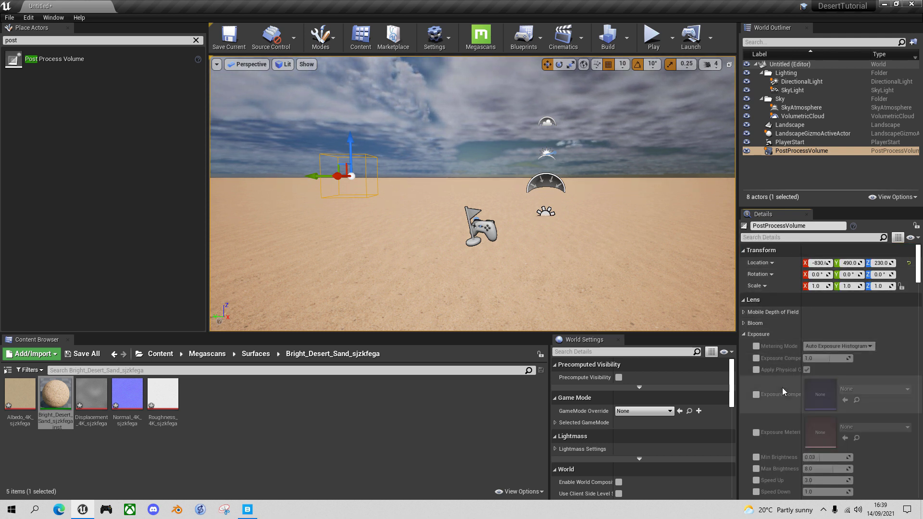
pyautogui.scroll(-2, 782, 387)
pyautogui.click(757, 412)
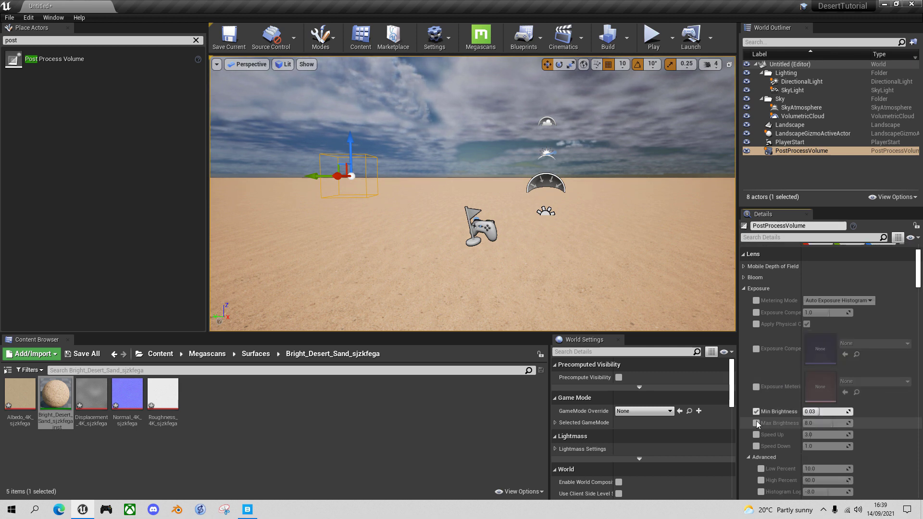
pyautogui.click(757, 424)
pyautogui.click(827, 415)
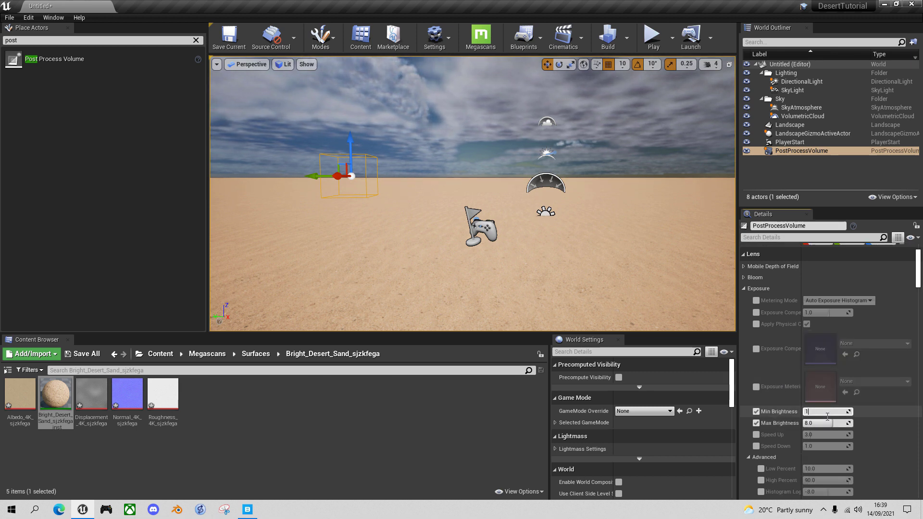
pyautogui.write('1')
pyautogui.press('Return')
pyautogui.press('Tab')
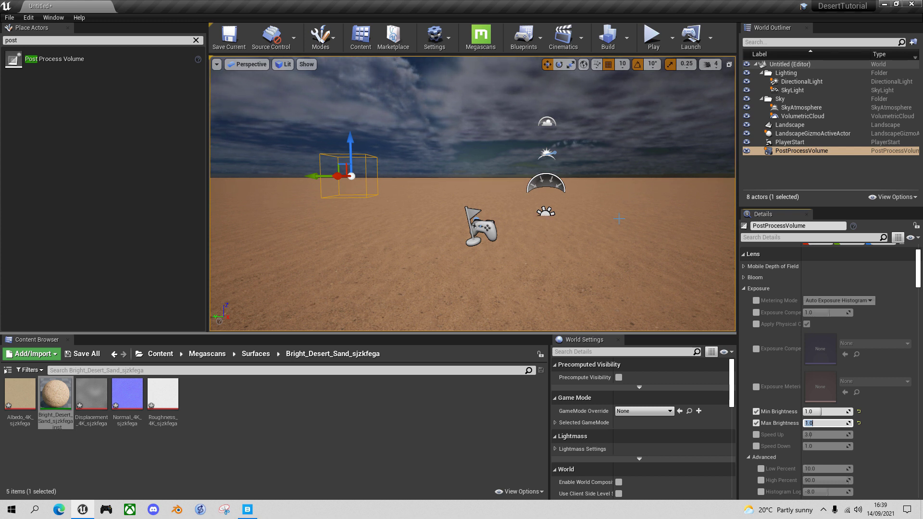
# Step: Select the SkyAtmosphere and set its Atmosphere Height to 1.0
pyautogui.click(811, 108)
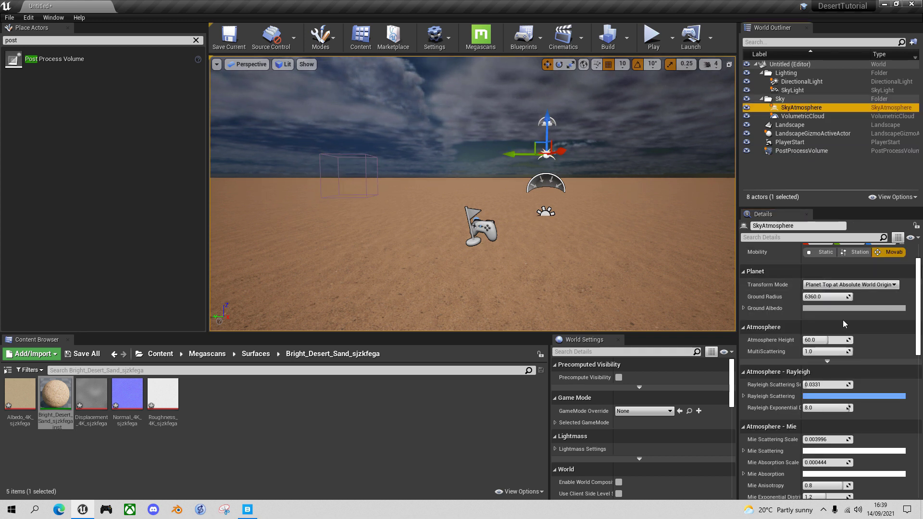
pyautogui.scroll(-1, 830, 343)
pyautogui.scroll(-1, 830, 343)
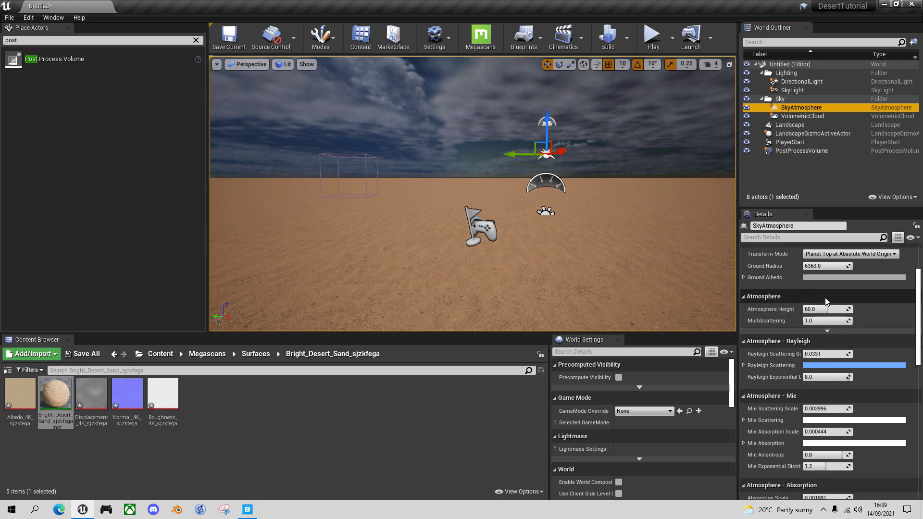
pyautogui.click(834, 311)
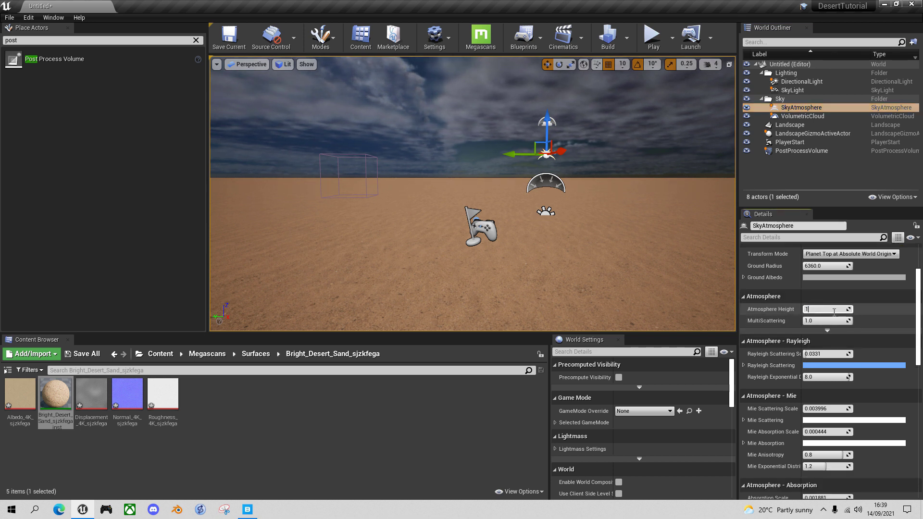
pyautogui.write('1')
pyautogui.press('Return')
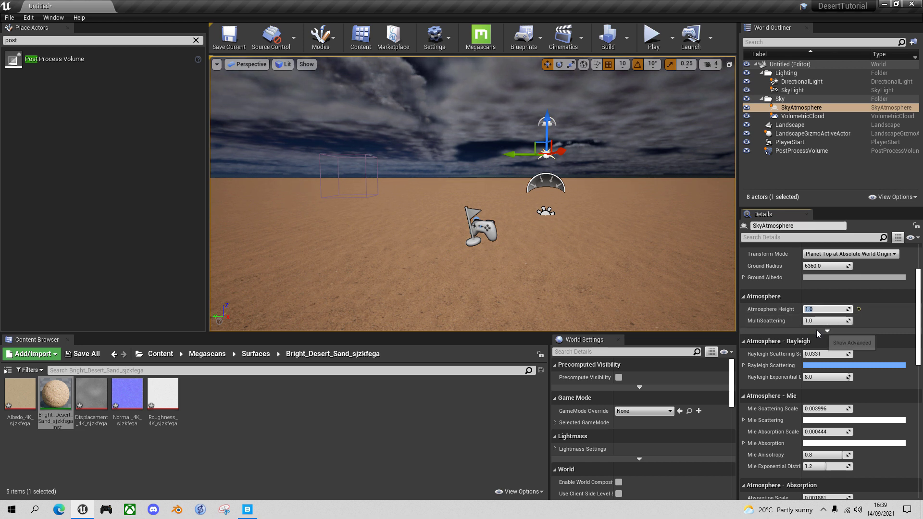
# Step: Set Rayleigh Scattering Scale 1.0, Rayleigh Exponential 4.0, Mie Scattering Scale 1.0, and edit Mie Exponential
pyautogui.click(825, 356)
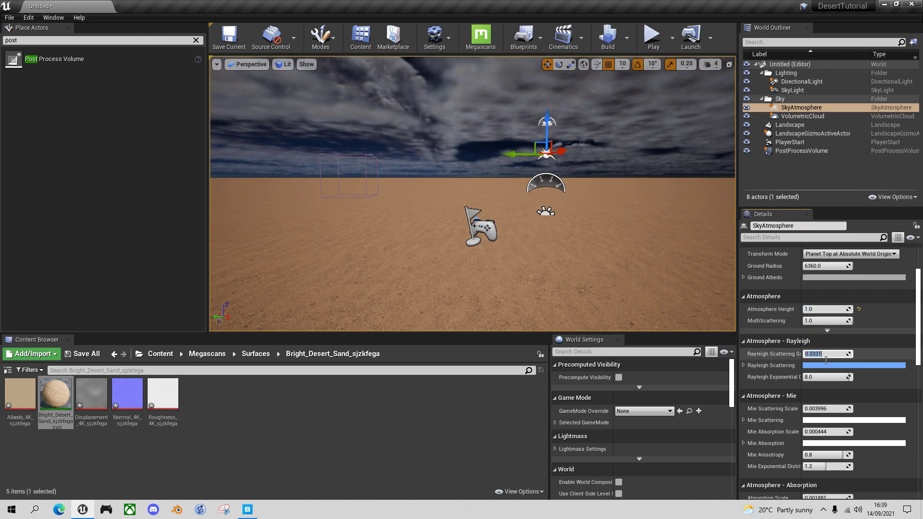
pyautogui.write('1')
pyautogui.press('Return')
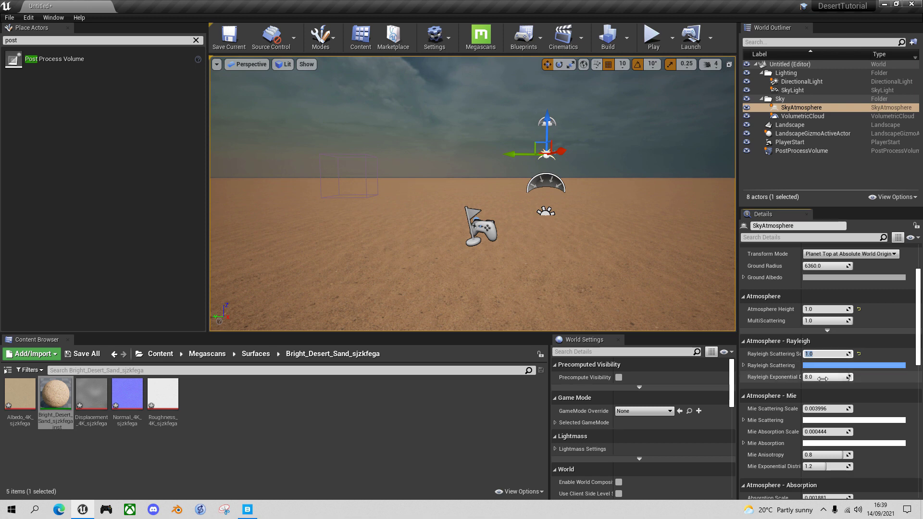
pyautogui.click(824, 379)
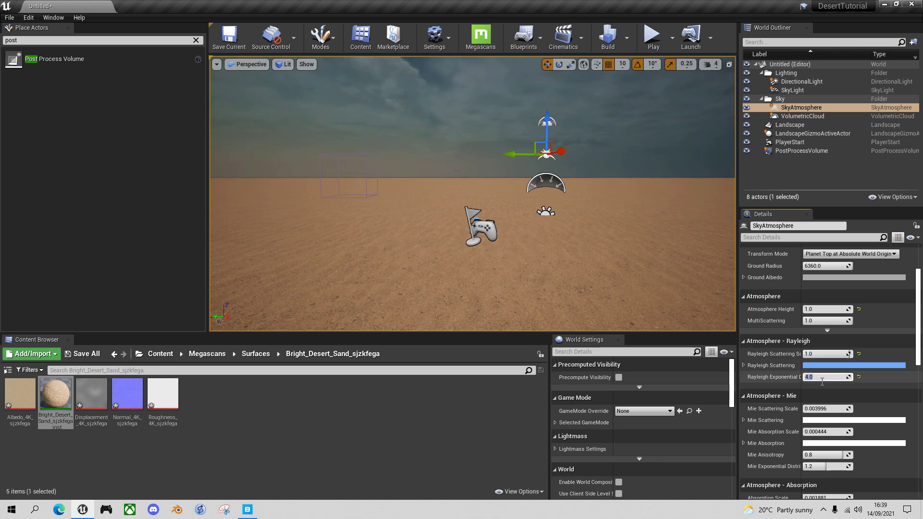
pyautogui.scroll(-2, 822, 382)
pyautogui.click(819, 380)
pyautogui.write('1')
pyautogui.press('Return')
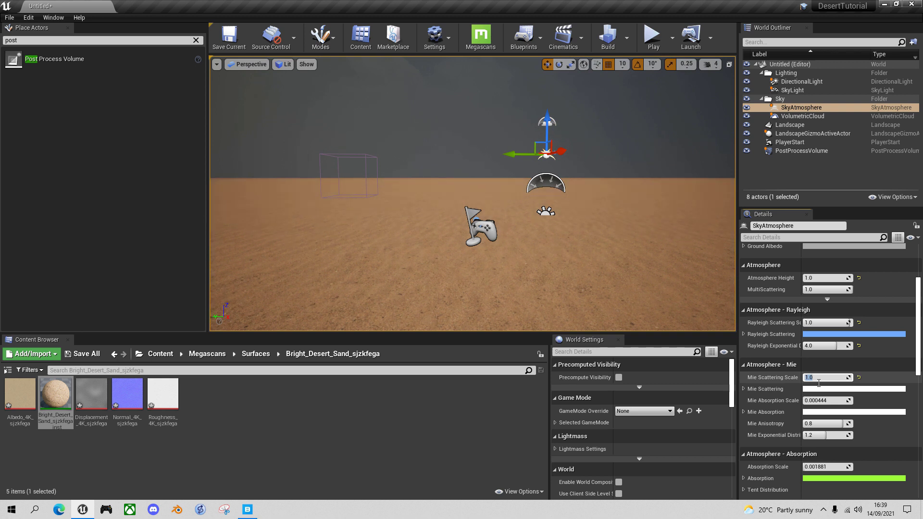
pyautogui.click(827, 437)
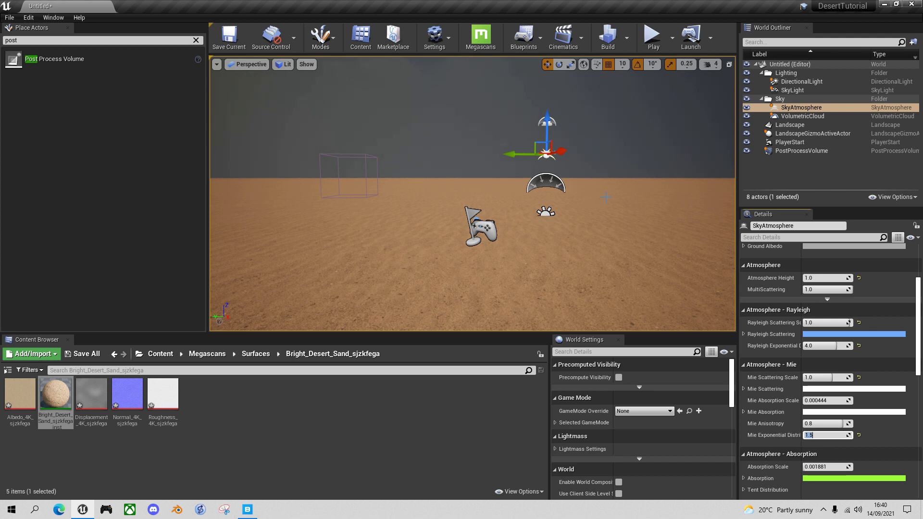
# Step: Set the VolumetricCloud's Layer Bottom Altitude to 4.5 and Layer Height to 9.0
pyautogui.click(802, 116)
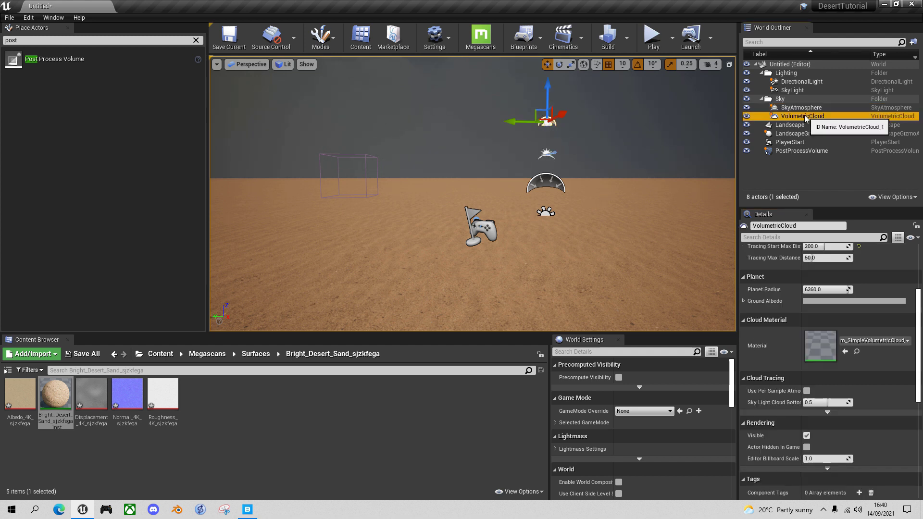
pyautogui.scroll(2, 800, 248)
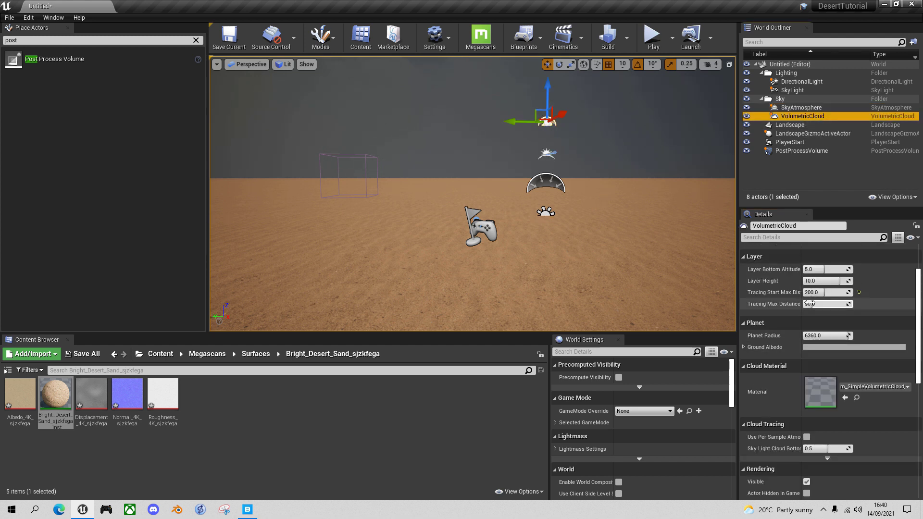
pyautogui.click(820, 271)
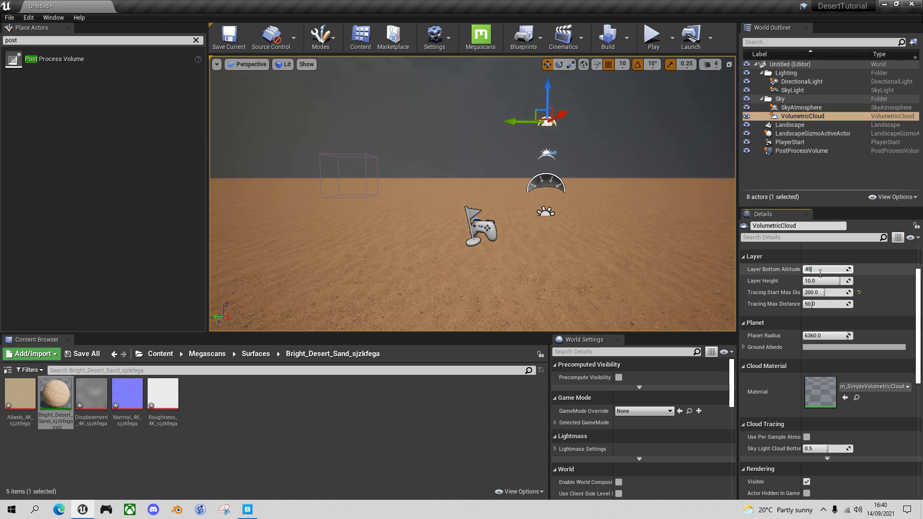
pyautogui.write('45')
pyautogui.press('BackSpace')
pyautogui.write('.5')
pyautogui.click(820, 282)
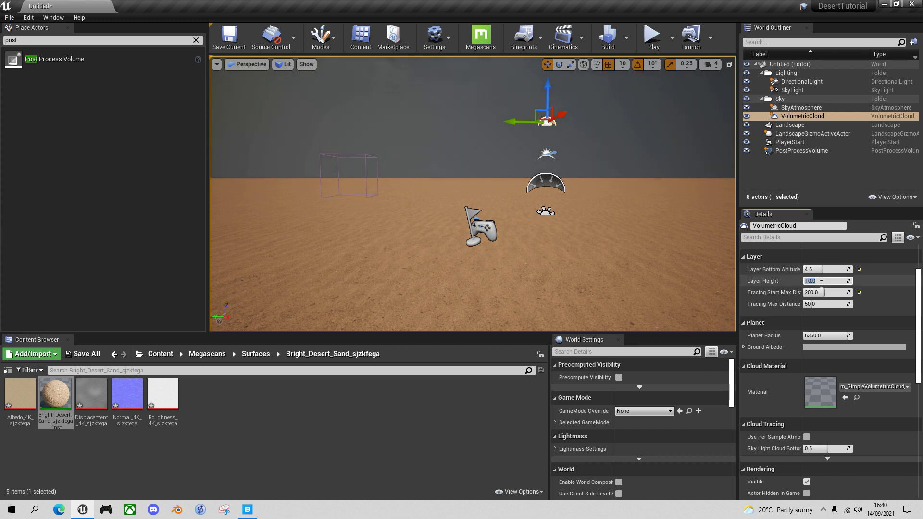
pyautogui.moveTo(609, 151)
pyautogui.mouseDown(button='right')
pyautogui.moveTo(607, 92)
pyautogui.moveTo(601, 135)
pyautogui.moveTo(610, 160)
pyautogui.mouseUp(button='right')
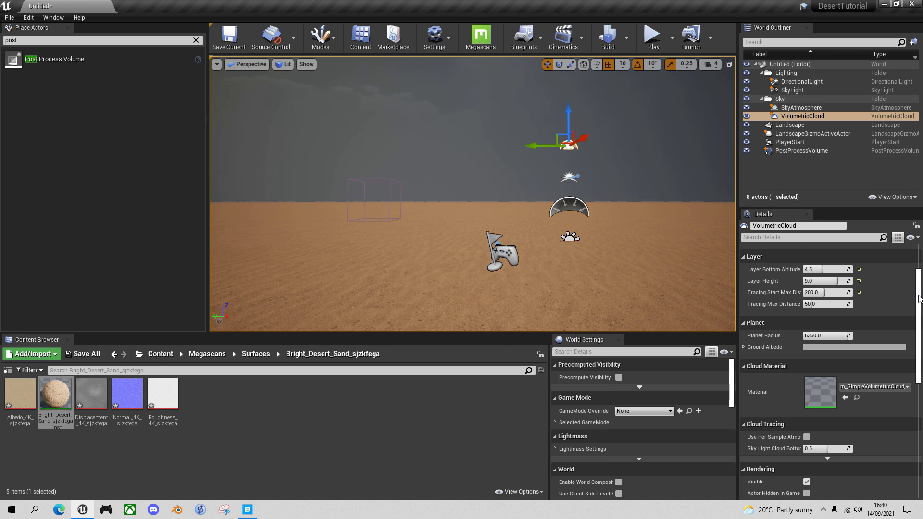
pyautogui.scroll(3, 920, 298)
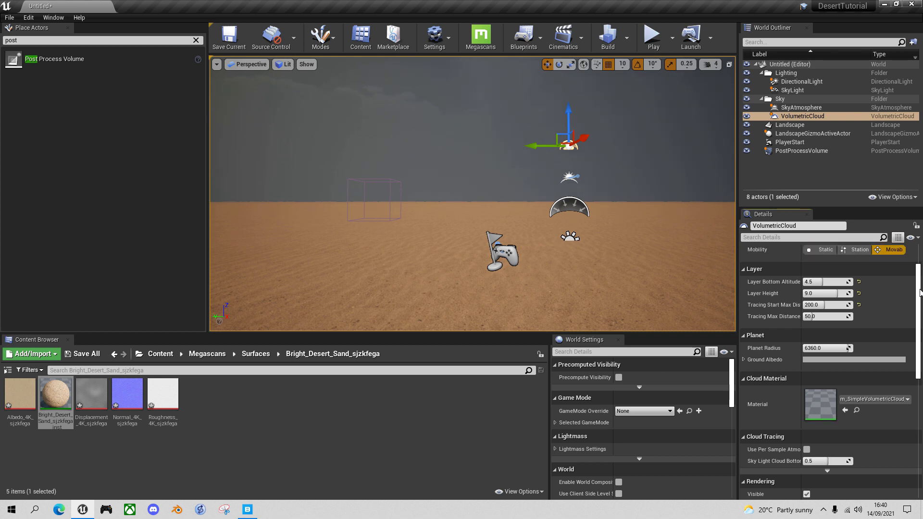
# Step: Pitch the DirectionalLight sun to -10°, set it to 10 lux, and give it a warm colour
pyautogui.click(806, 83)
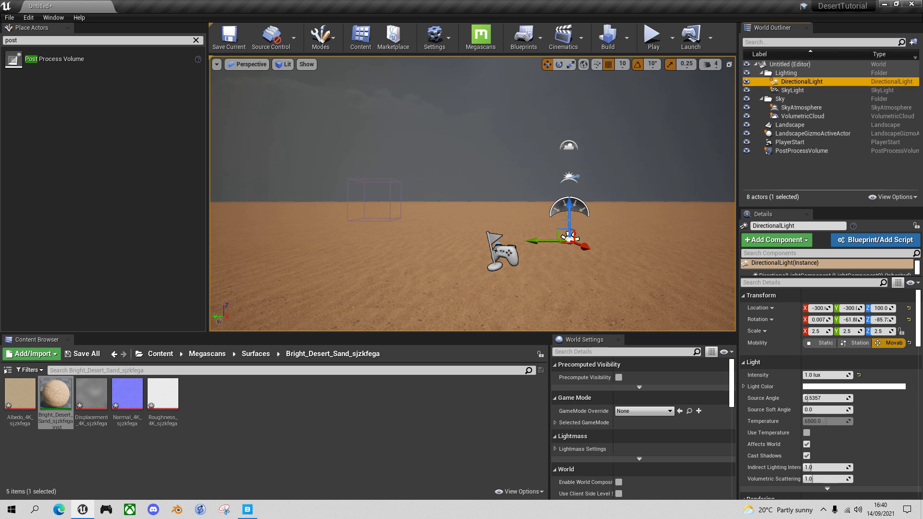
pyautogui.click(853, 320)
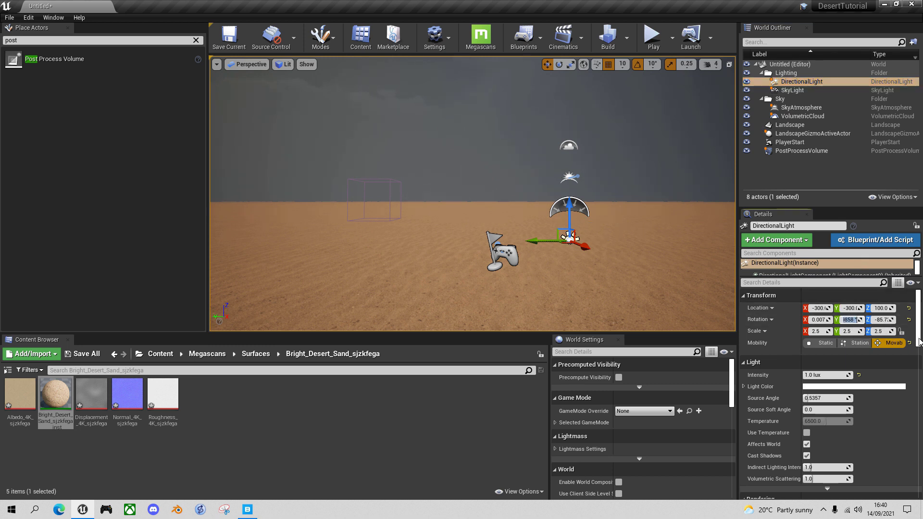
pyautogui.write('-10')
pyautogui.press('Return')
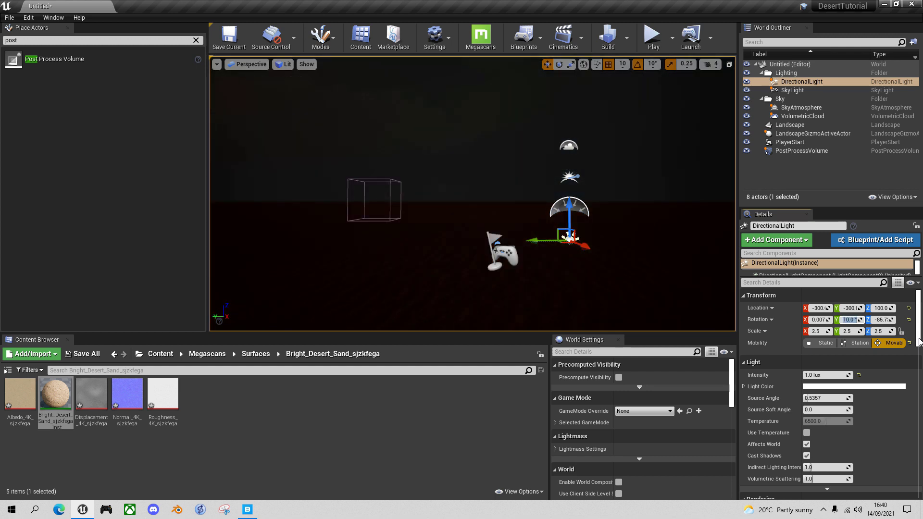
pyautogui.click(818, 379)
pyautogui.write('10')
pyautogui.press('Return')
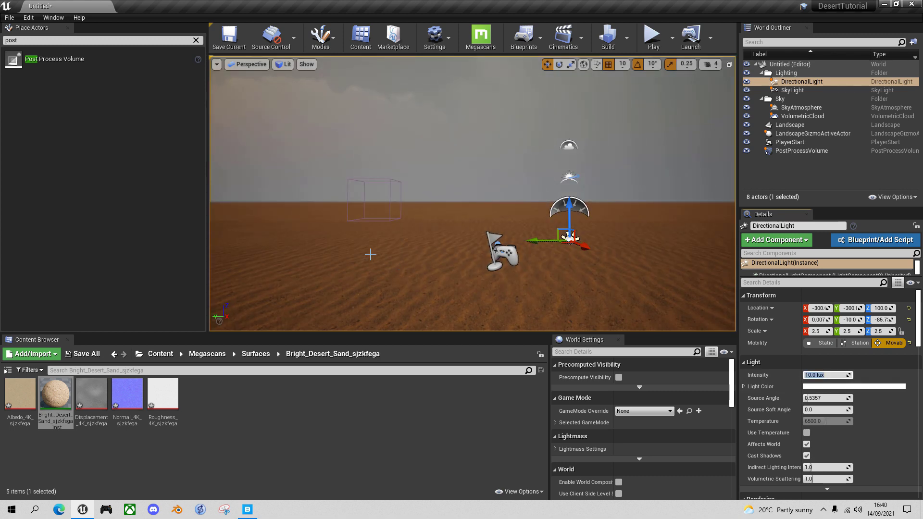
pyautogui.moveTo(373, 251); pyautogui.dragTo(214, 244, button='right')
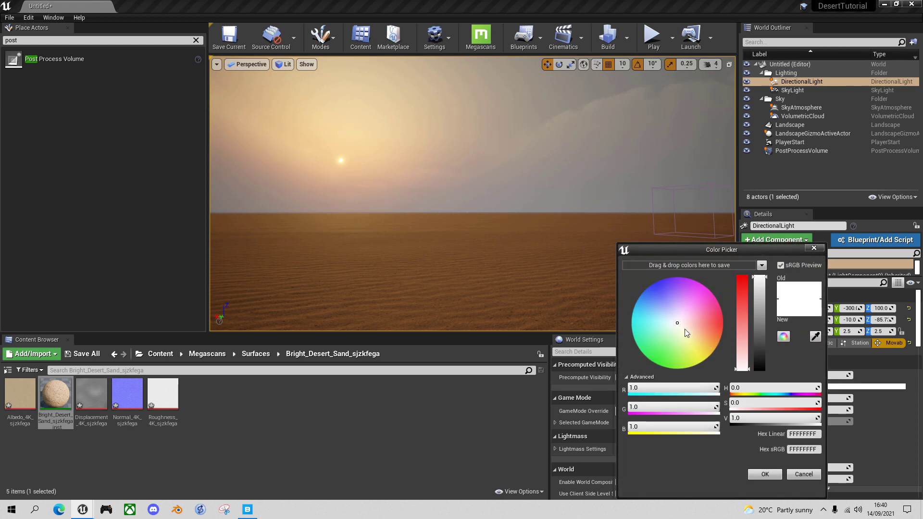
pyautogui.click(773, 475)
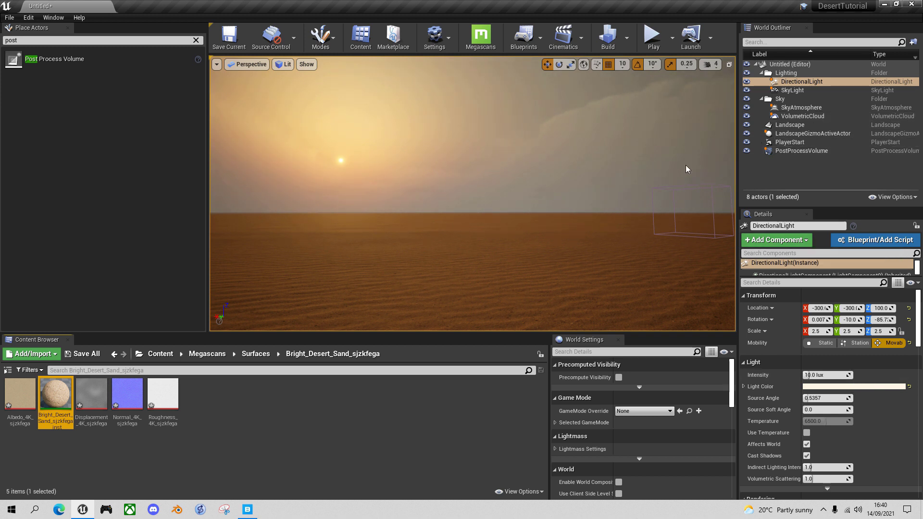
# Step: Set the SkyLight's Intensity Scale to 0.5
pyautogui.click(803, 89)
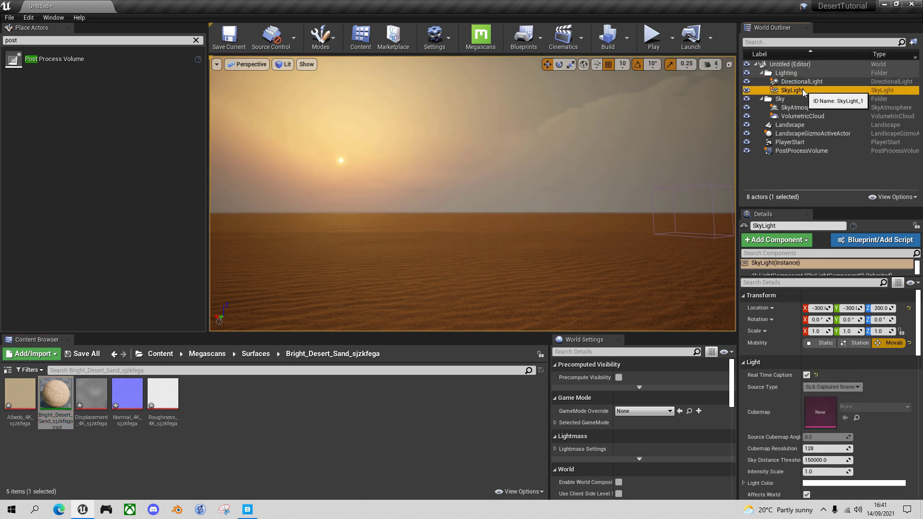
pyautogui.click(819, 472)
pyautogui.write('.5')
pyautogui.press('Return')
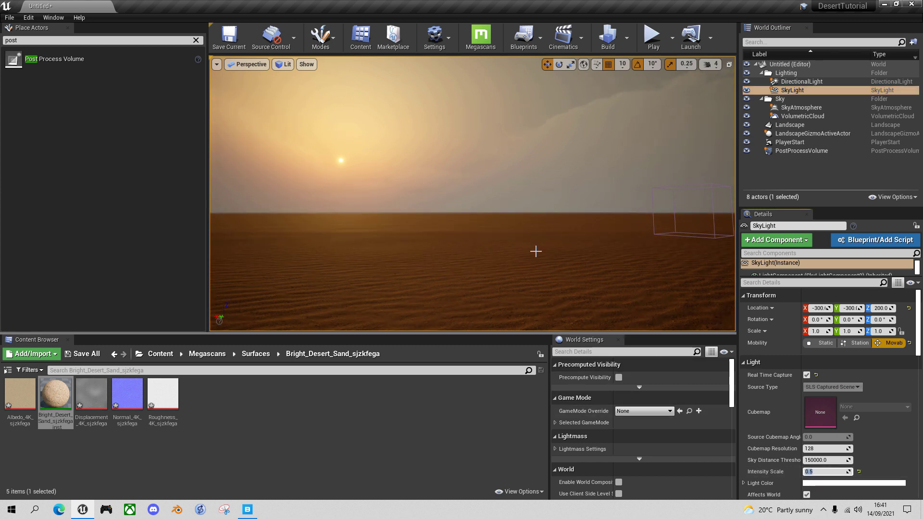
pyautogui.moveTo(536, 251); pyautogui.dragTo(500, 271, button='right')
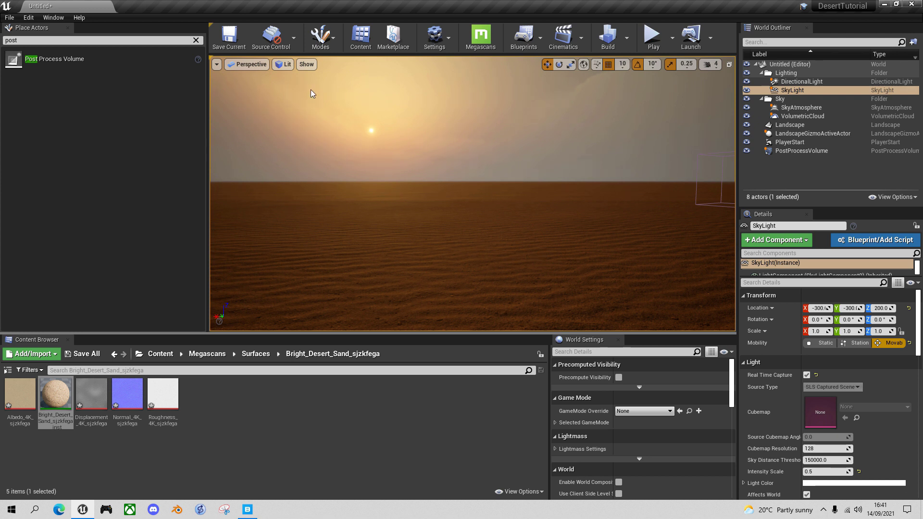
# Step: Switch to Landscape mode and pick the Sculpt tab's Blueprint brush tool
pyautogui.click(330, 34)
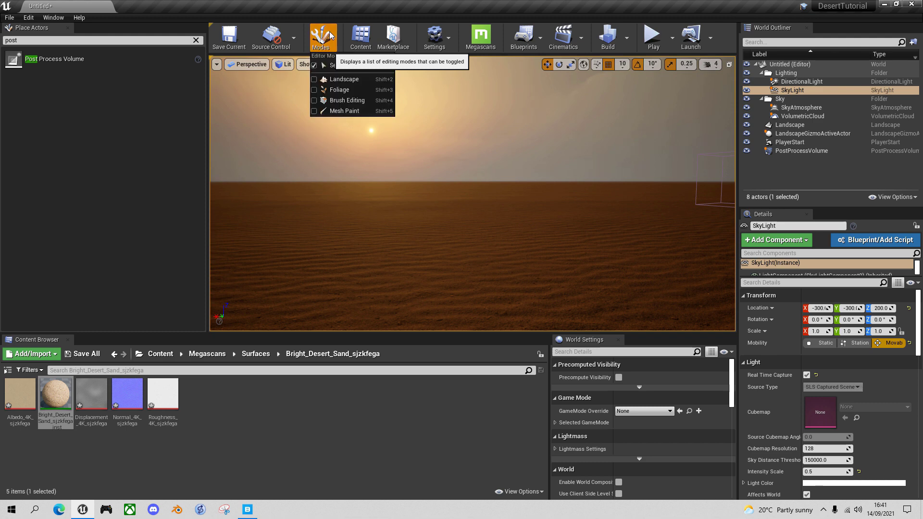
pyautogui.click(359, 80)
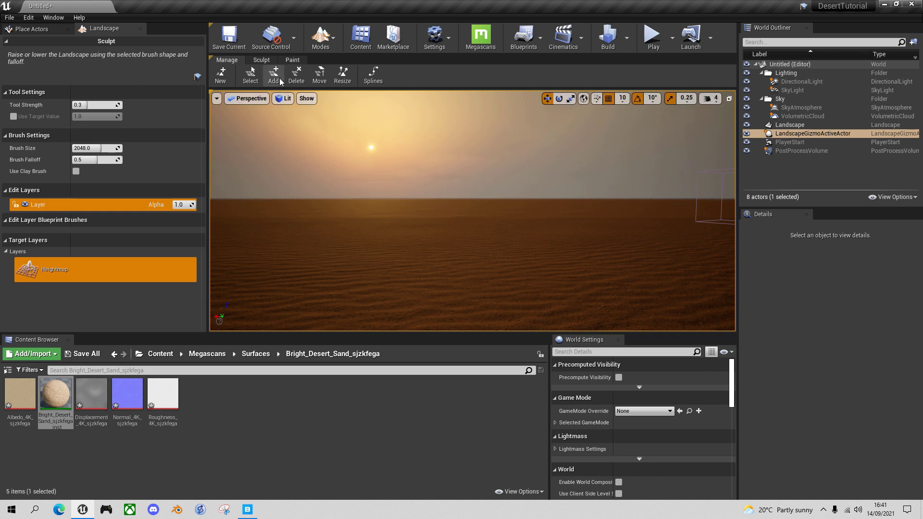
pyautogui.click(262, 61)
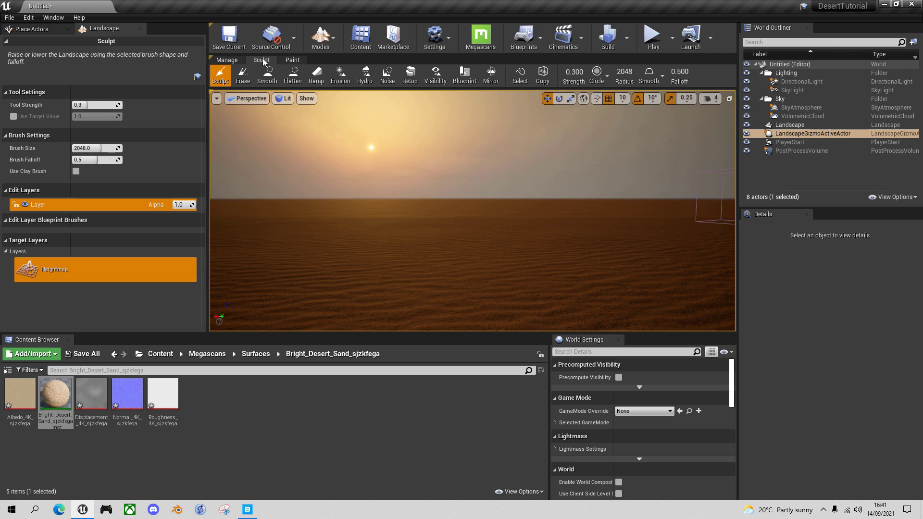
pyautogui.click(466, 76)
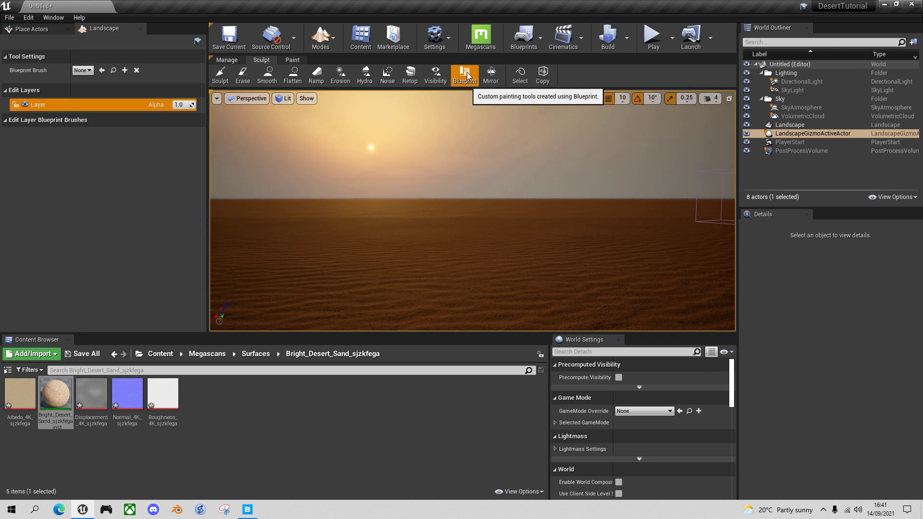
# Step: Rename the edit layer to Dunes and choose CustomBrush_MaterialOnly as the blueprint brush
pyautogui.doubleClick(47, 105)
pyautogui.write('Dunes')
pyautogui.press('Return')
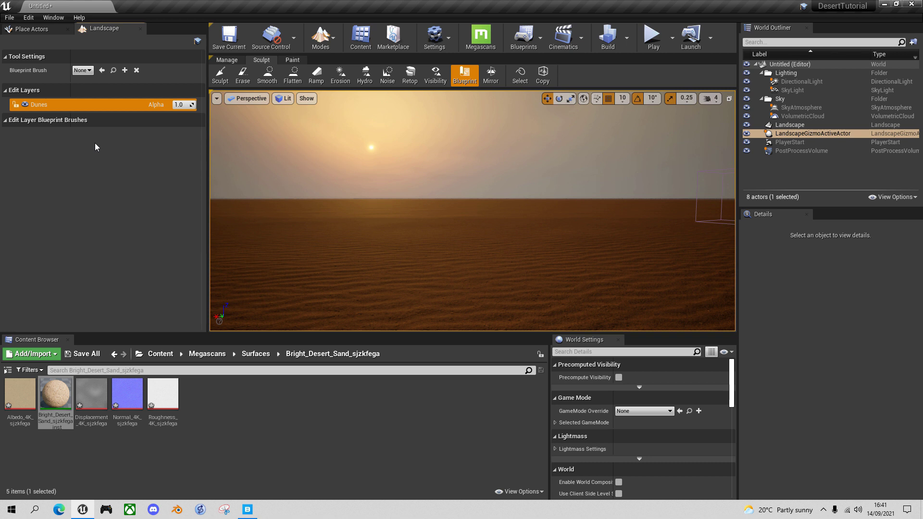
pyautogui.click(87, 70)
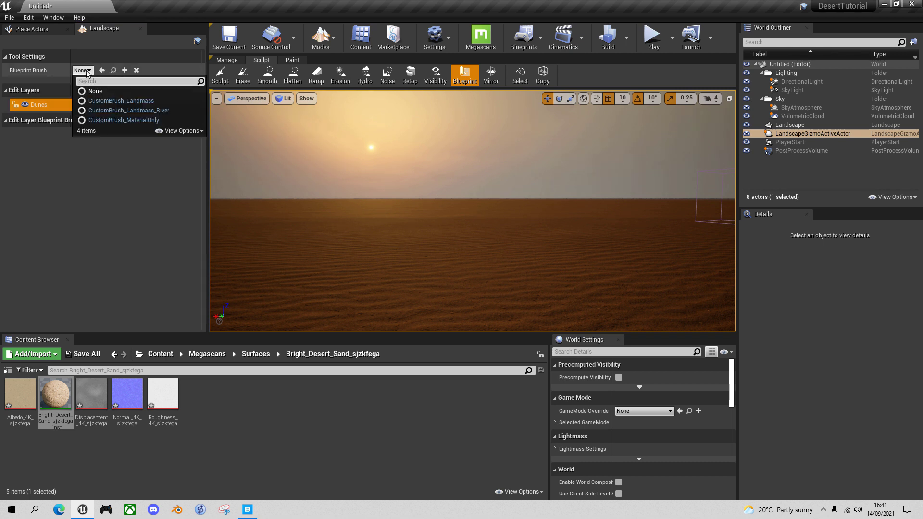
pyautogui.click(132, 121)
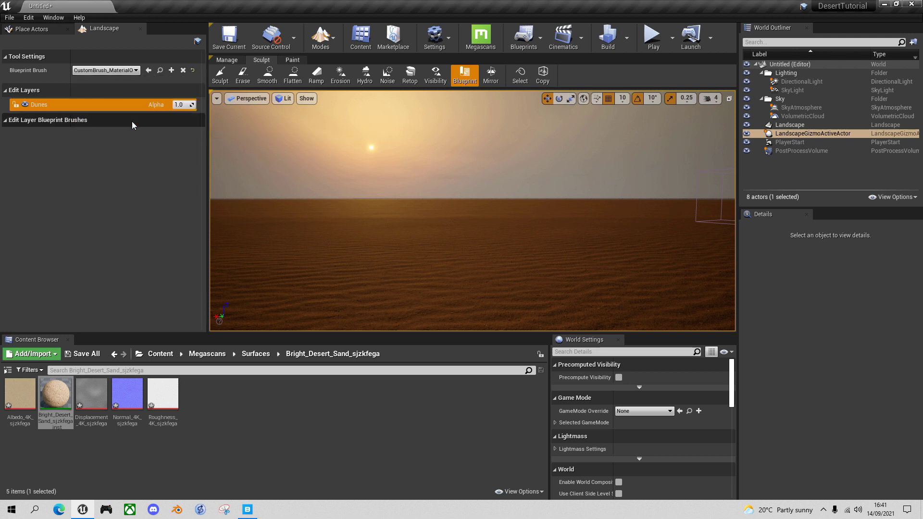
# Step: Place the MaterialOnly brush, then add Layer1 below Dunes and place a Landmass brush on it
pyautogui.click(372, 256)
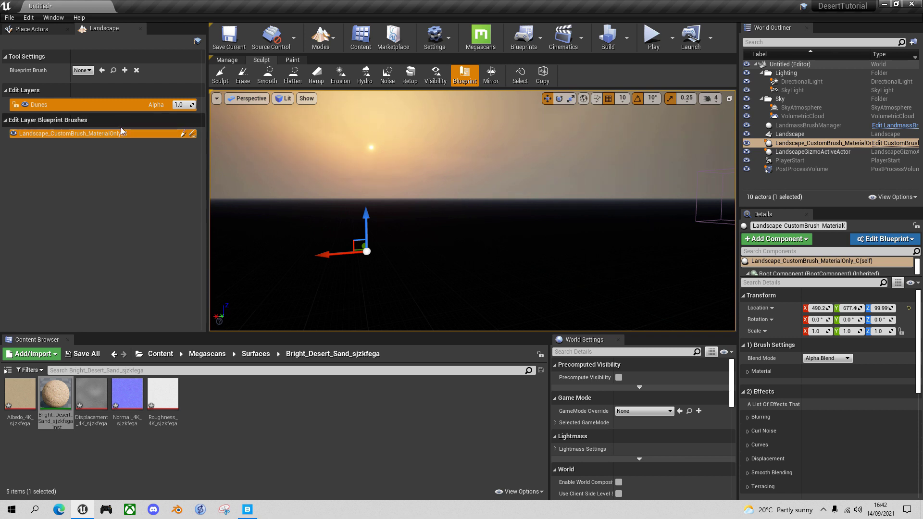
pyautogui.click(89, 71)
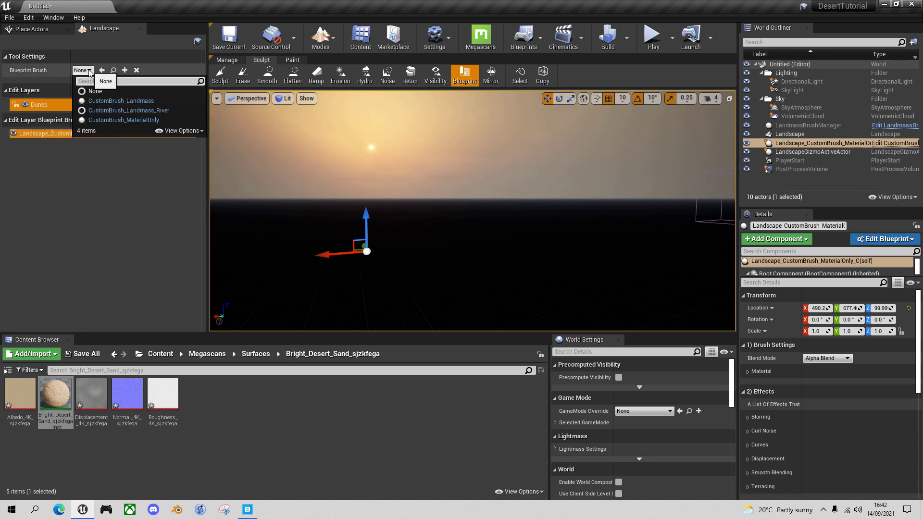
pyautogui.click(117, 101)
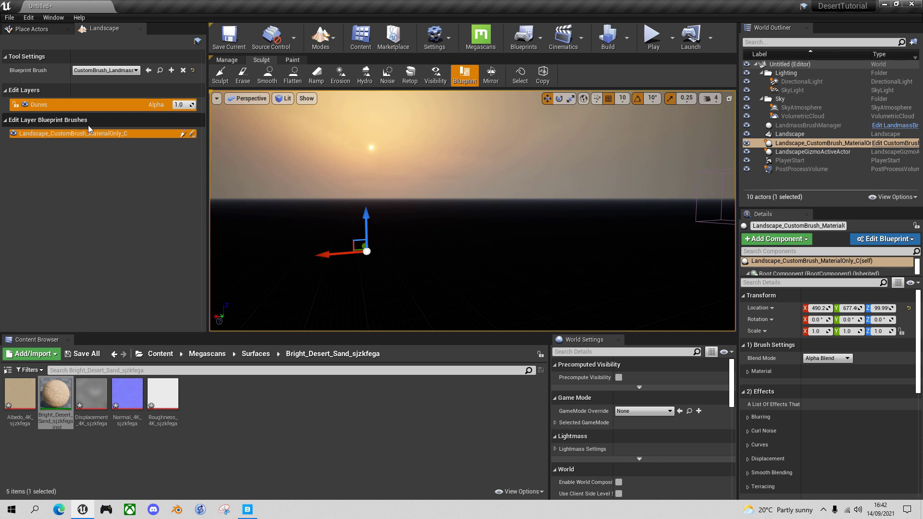
pyautogui.rightClick(93, 106)
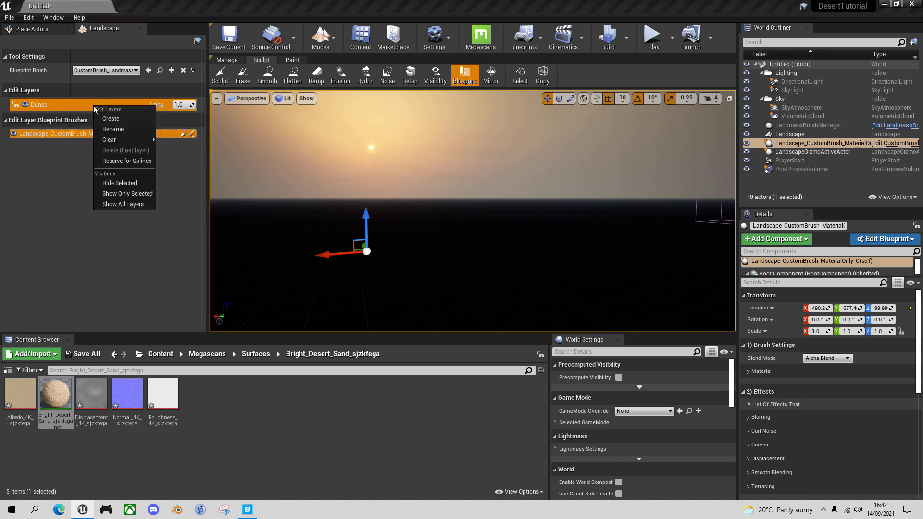
pyautogui.click(122, 119)
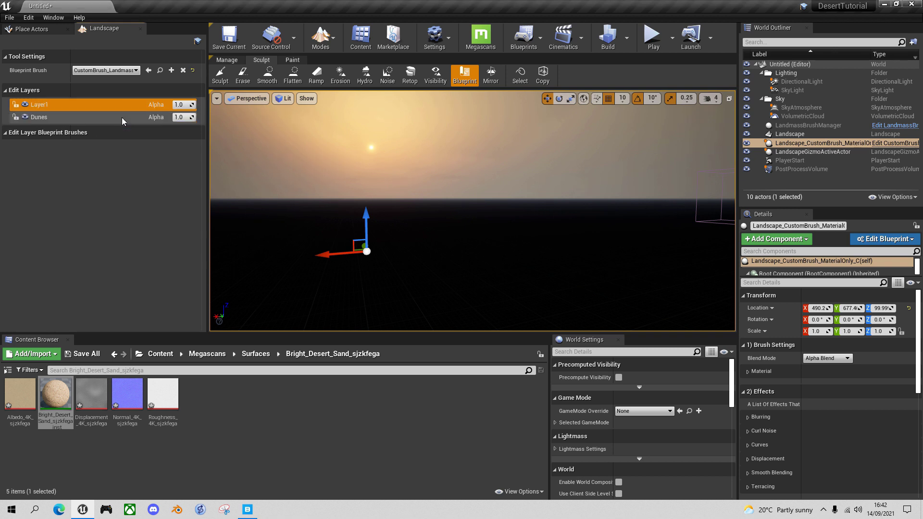
pyautogui.moveTo(107, 103); pyautogui.dragTo(108, 114)
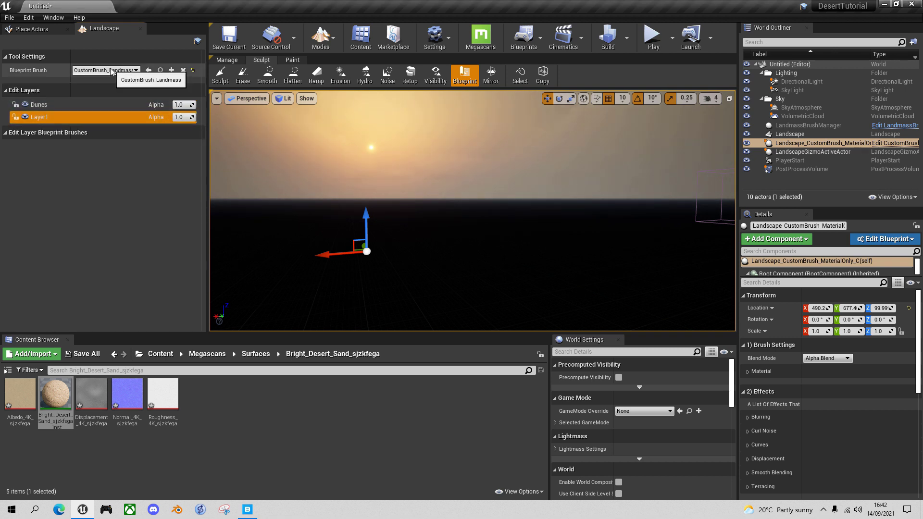
pyautogui.click(25, 104)
pyautogui.click(397, 213)
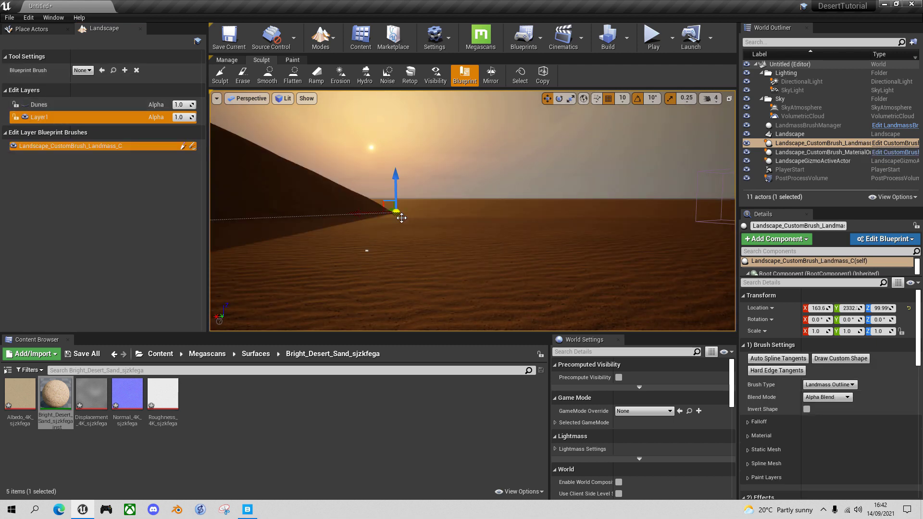
pyautogui.moveTo(387, 231)
pyautogui.mouseDown(button='right')
pyautogui.moveTo(390, 280)
pyautogui.moveTo(386, 232)
pyautogui.mouseUp(button='right')
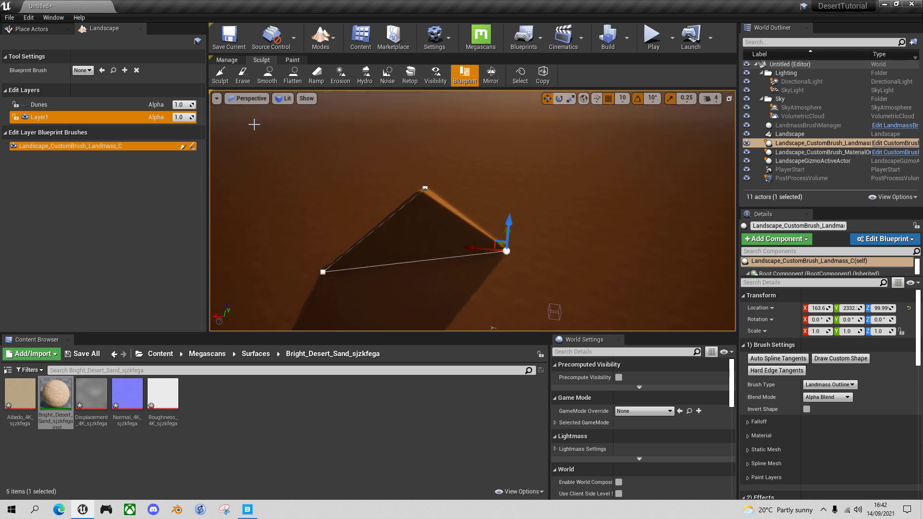
# Step: Show the Dunes layer again and delete Layer1
pyautogui.click(25, 105)
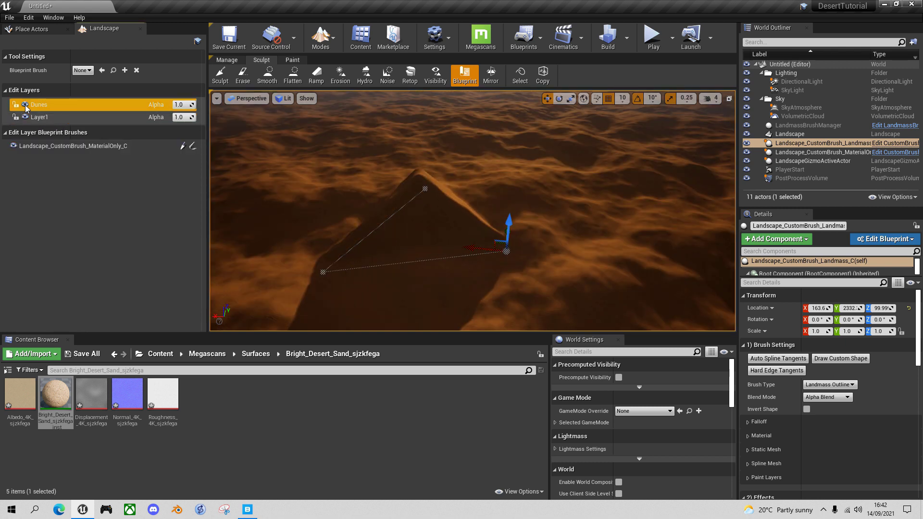
pyautogui.rightClick(47, 119)
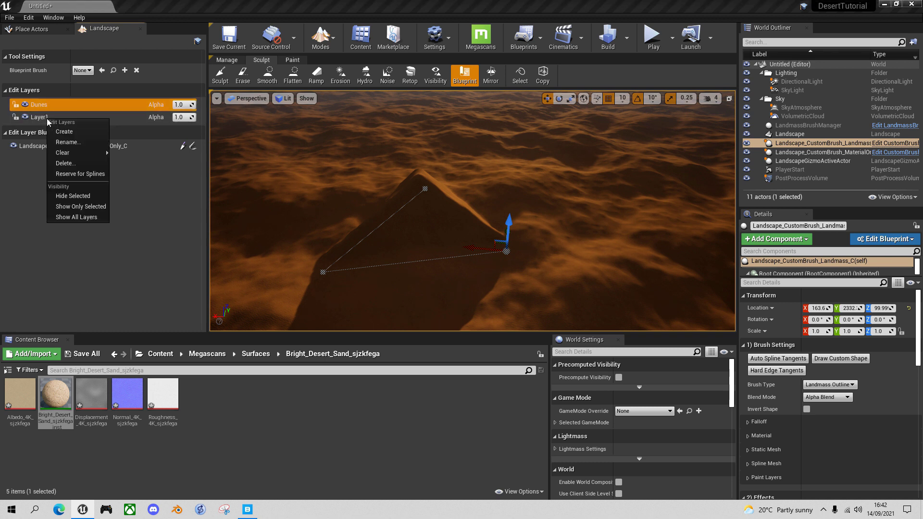
pyautogui.click(44, 118)
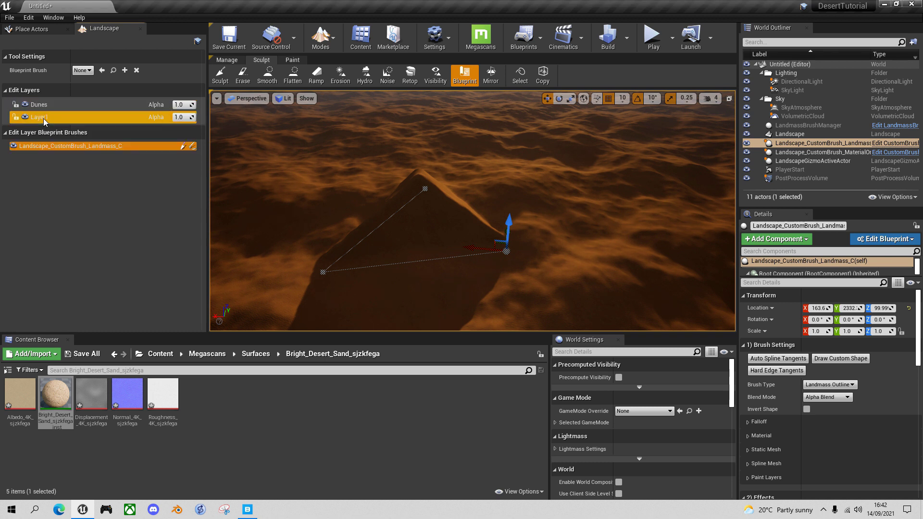
pyautogui.rightClick(45, 118)
pyautogui.click(82, 164)
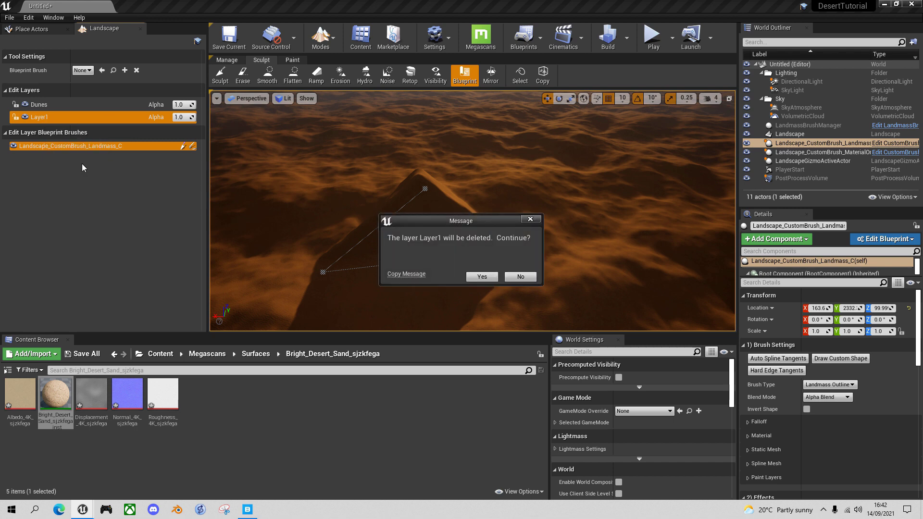
pyautogui.click(481, 276)
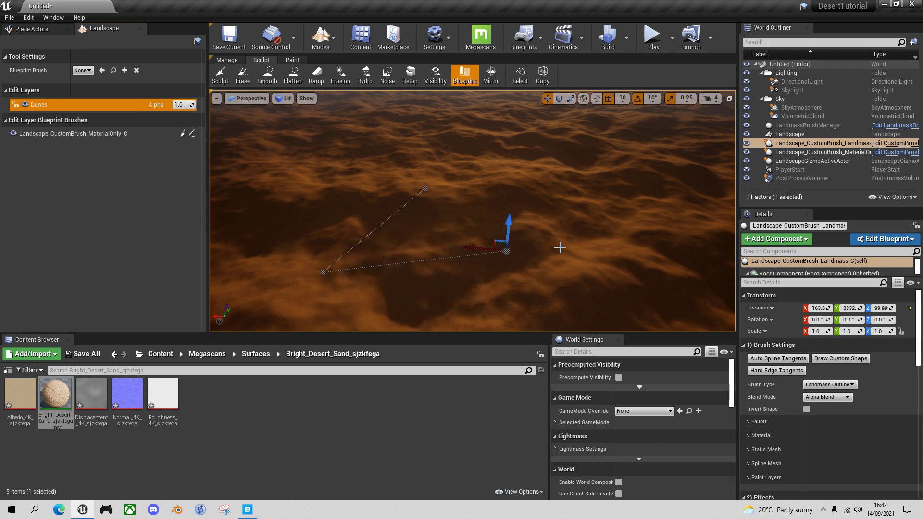
# Step: In Place mode, raise the PlayerStart to Z 463 above the dunes
pyautogui.moveTo(560, 247)
pyautogui.mouseDown(button='right')
pyautogui.moveTo(560, 211)
pyautogui.moveTo(570, 221)
pyautogui.moveTo(569, 260)
pyautogui.moveTo(560, 248)
pyautogui.mouseUp(button='right')
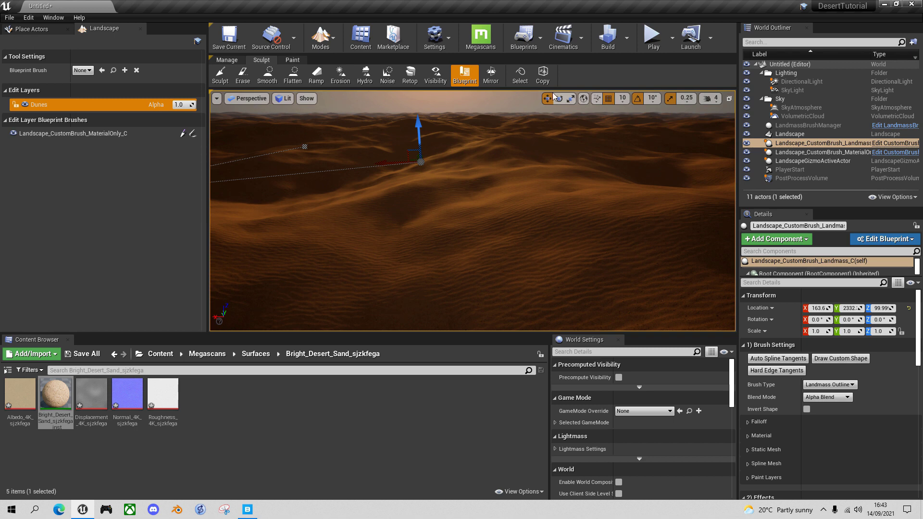
pyautogui.click(322, 37)
pyautogui.click(343, 65)
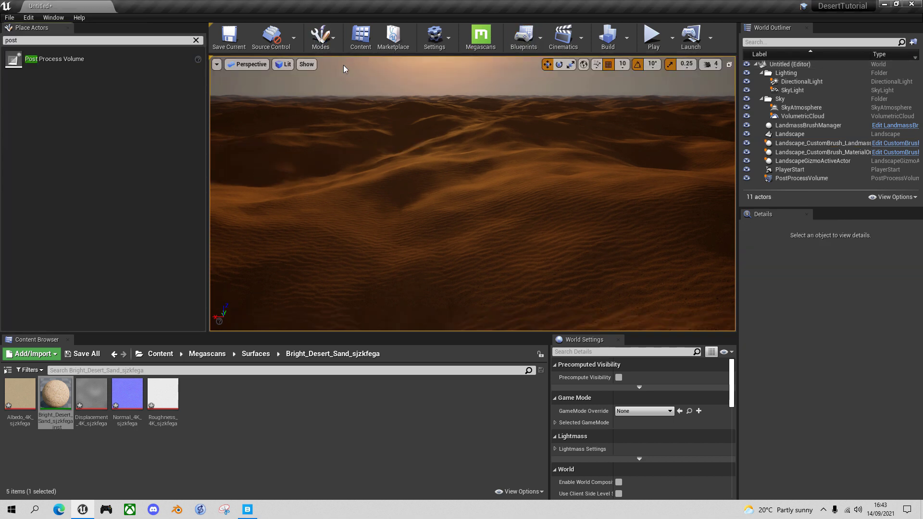
pyautogui.click(809, 170)
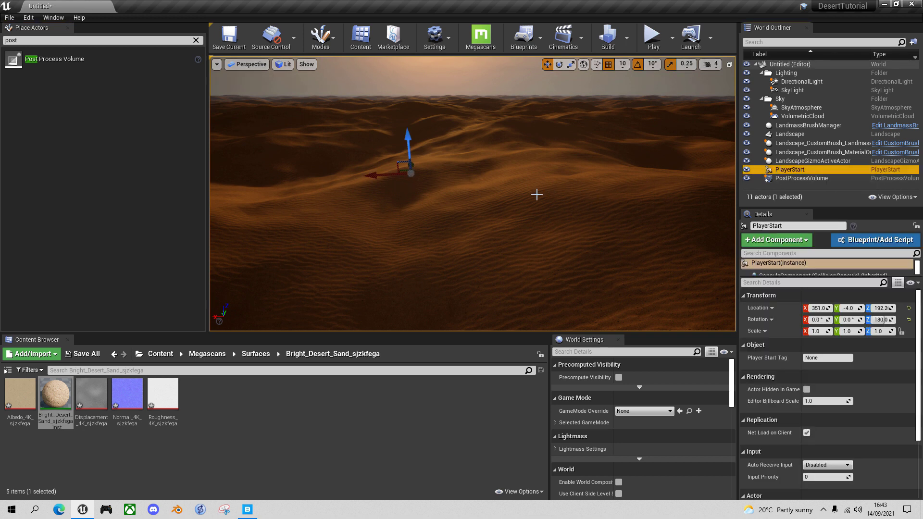
pyautogui.moveTo(413, 143); pyautogui.dragTo(410, 88)
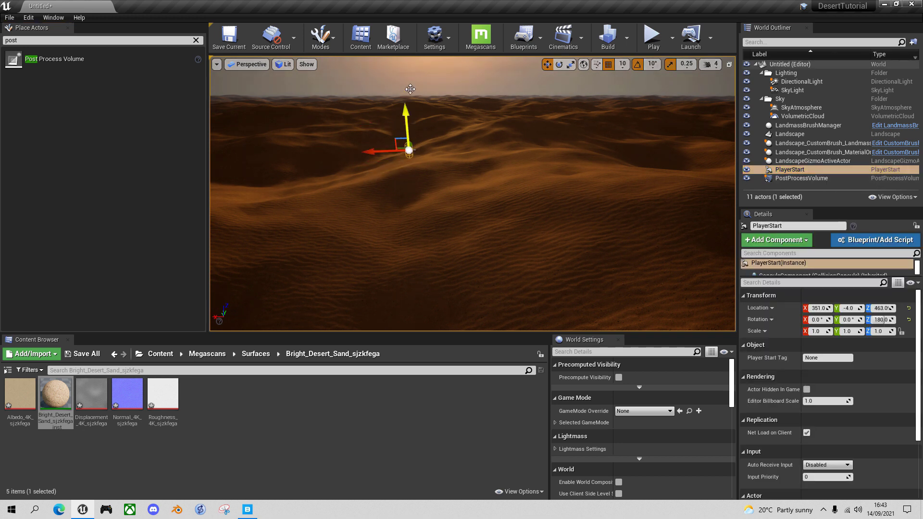
# Step: Play-test the level, walking the character up the dune, then stop
pyautogui.hotkey('alt', 'p')
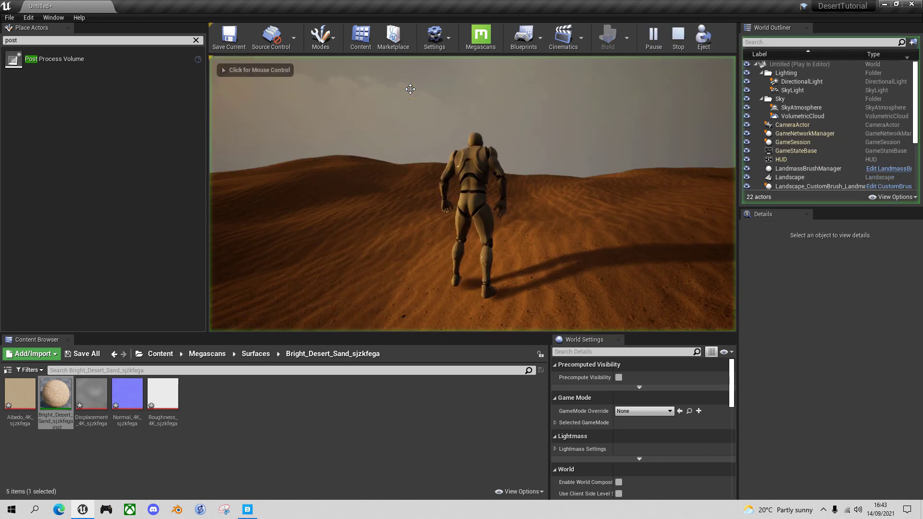
pyautogui.click(550, 206)
pyautogui.press('w')
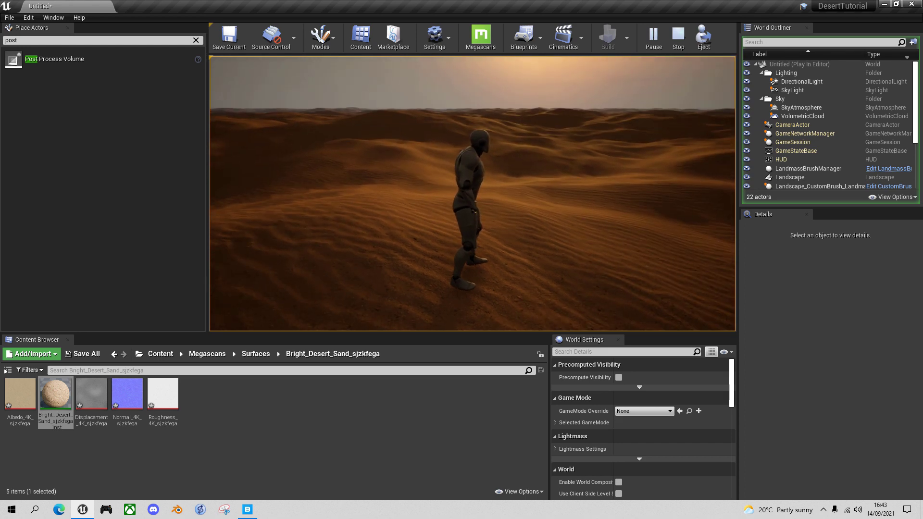
pyautogui.press('Escape')
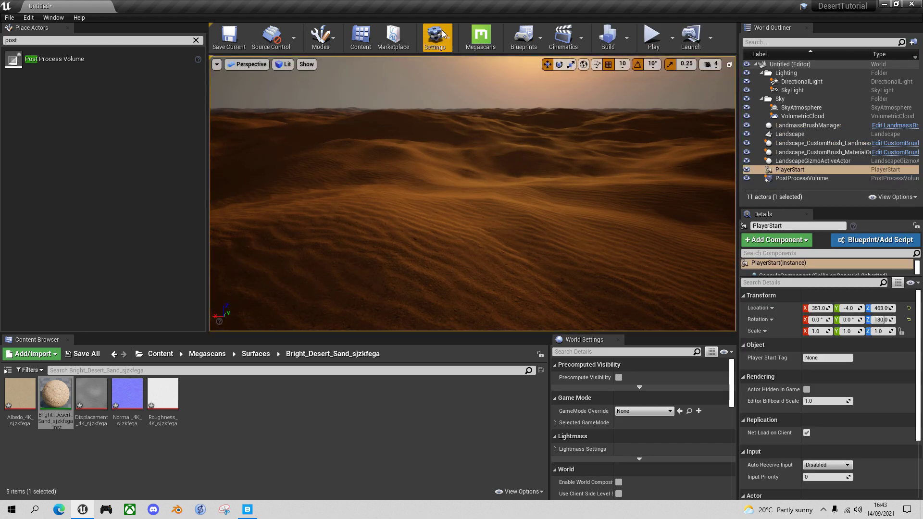
# Step: Return to Landscape mode and delete the Landmass brush actor
pyautogui.click(321, 38)
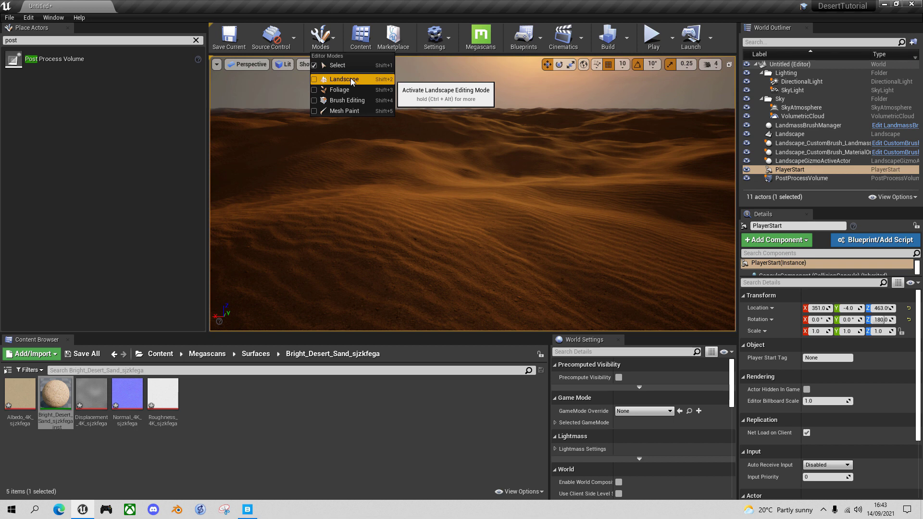
pyautogui.click(351, 80)
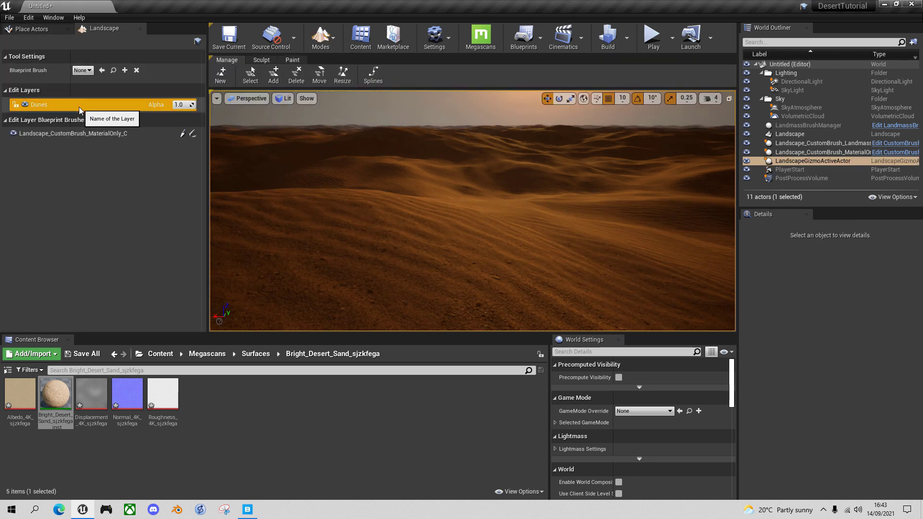
pyautogui.click(79, 133)
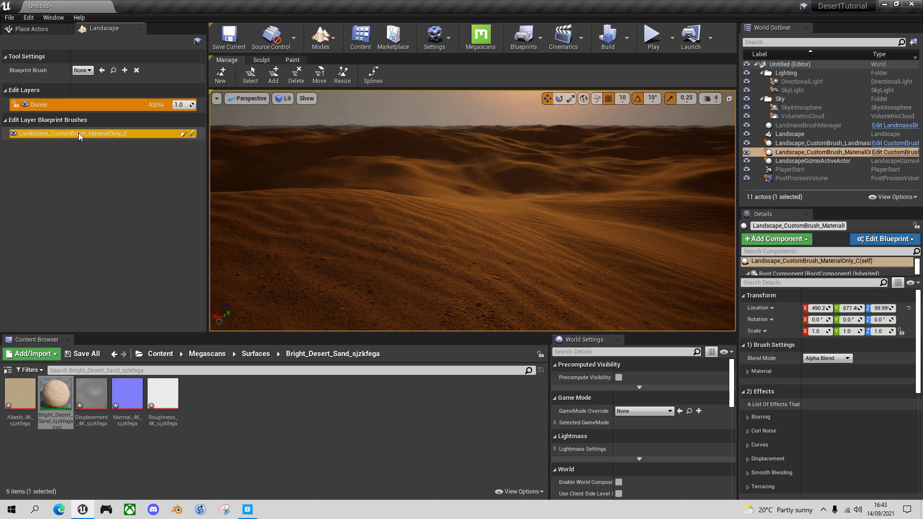
pyautogui.click(833, 143)
pyautogui.press('Delete')
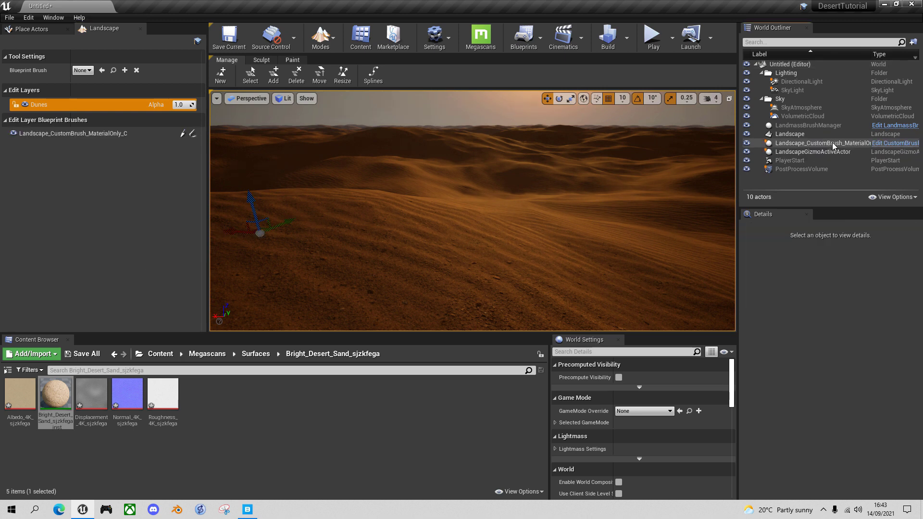
# Step: Rename the MaterialOnly brush actor to Landscape_Dunes_MaterialOnly_C
pyautogui.click(832, 143)
pyautogui.click(833, 143)
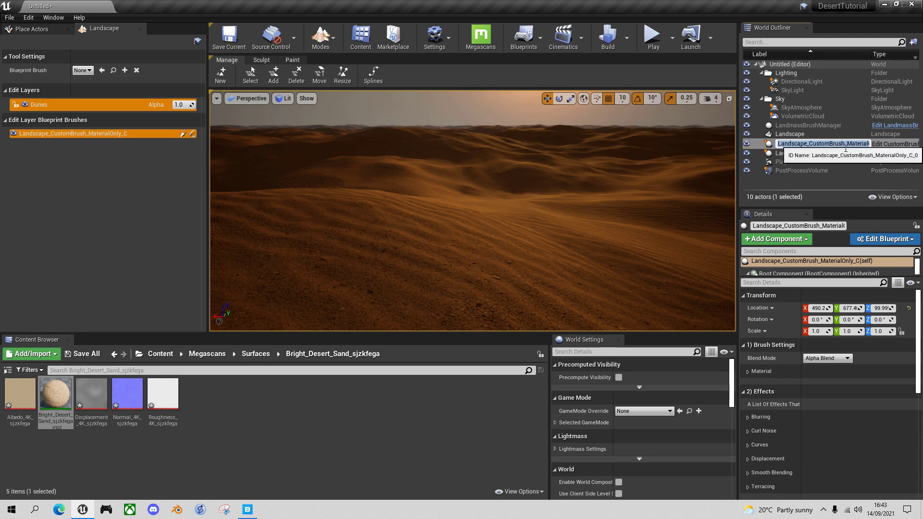
pyautogui.click(849, 145)
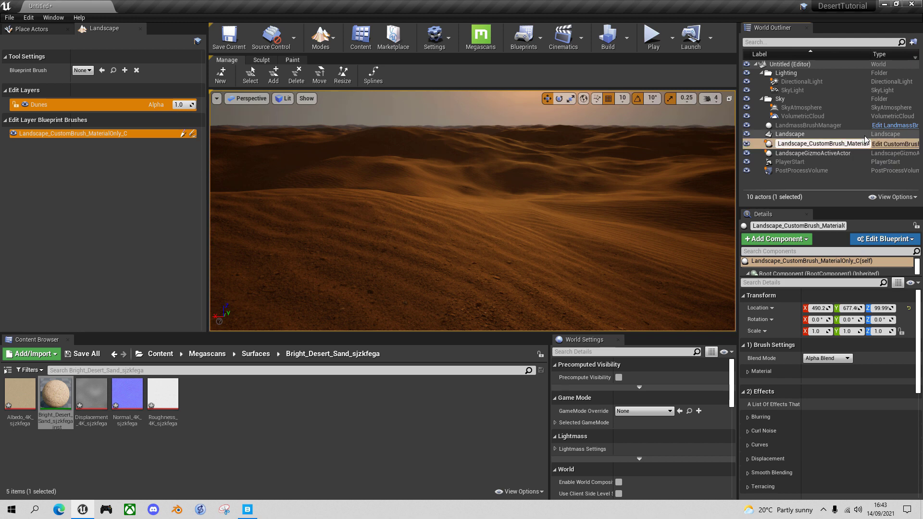
pyautogui.press('BackSpace')
pyautogui.press('BackSpace')
pyautogui.press('BackSpace')
pyautogui.press('BackSpace')
pyautogui.press('BackSpace')
pyautogui.press('BackSpace')
pyautogui.press('BackSpace')
pyautogui.press('BackSpace')
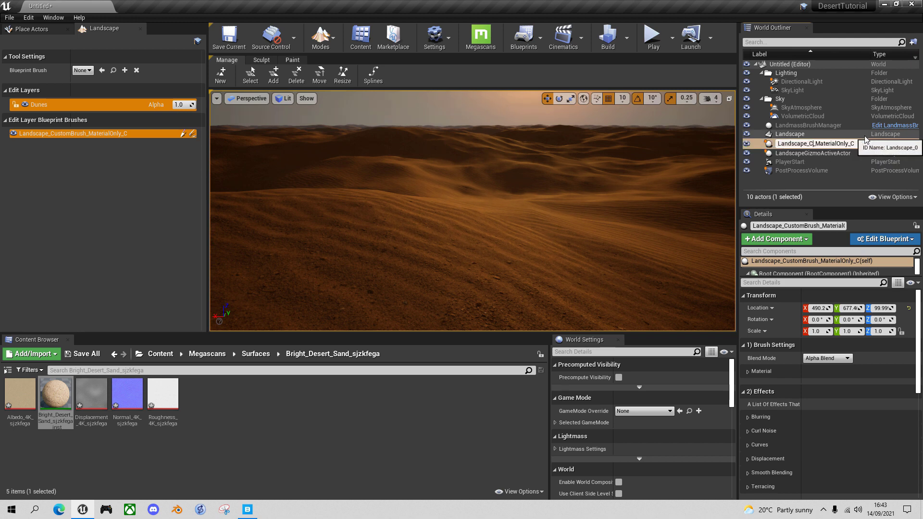
pyautogui.write('Dunes')
pyautogui.press('Return')
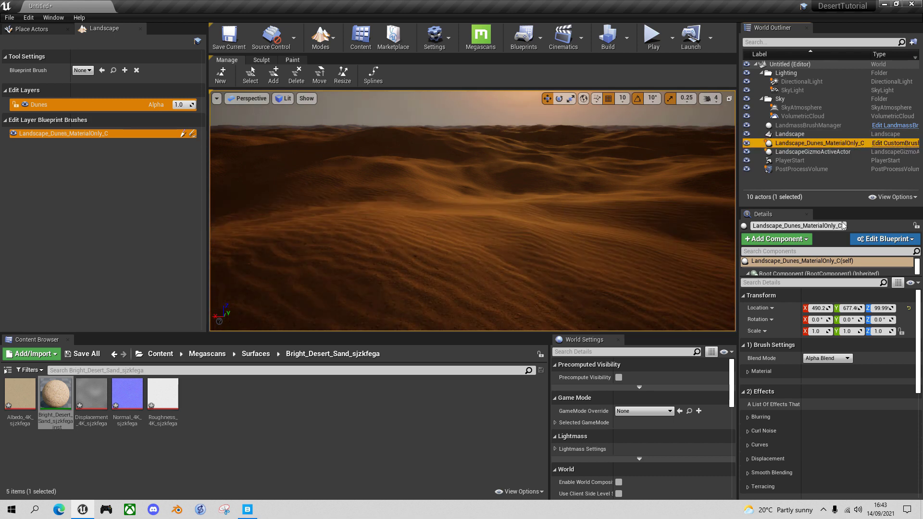
# Step: In the brush's Material settings, set Tiling 0.1, Elevation Scale 2000 and Octaves 1
pyautogui.click(748, 371)
pyautogui.scroll(-3, 920, 339)
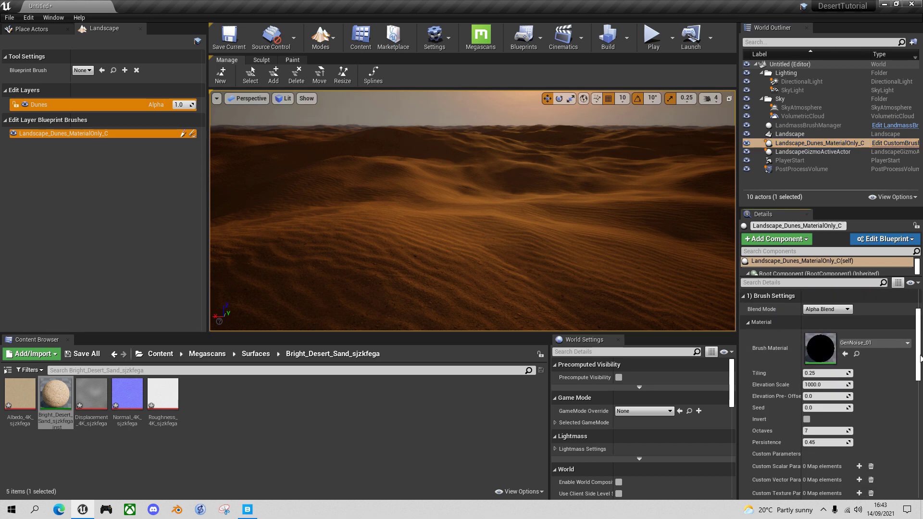
pyautogui.click(823, 370)
pyautogui.press('Return')
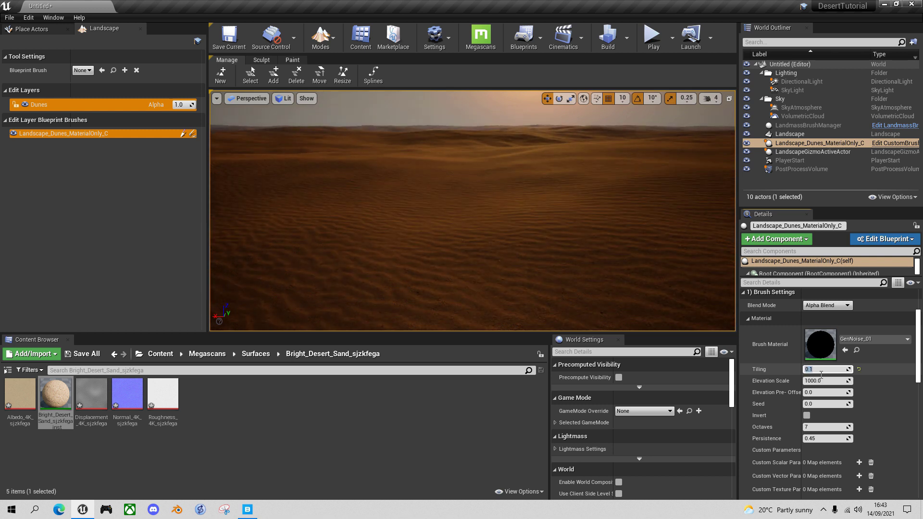
pyautogui.click(823, 382)
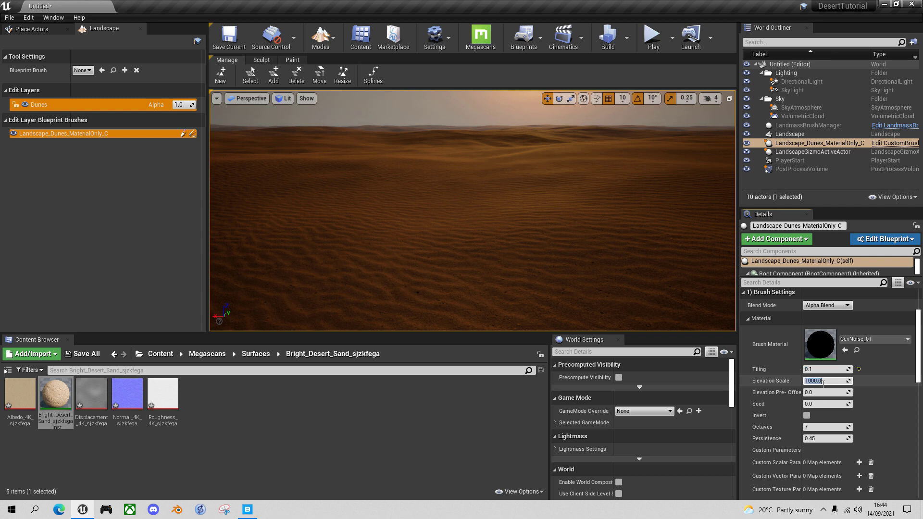
pyautogui.write('2000')
pyautogui.press('Return')
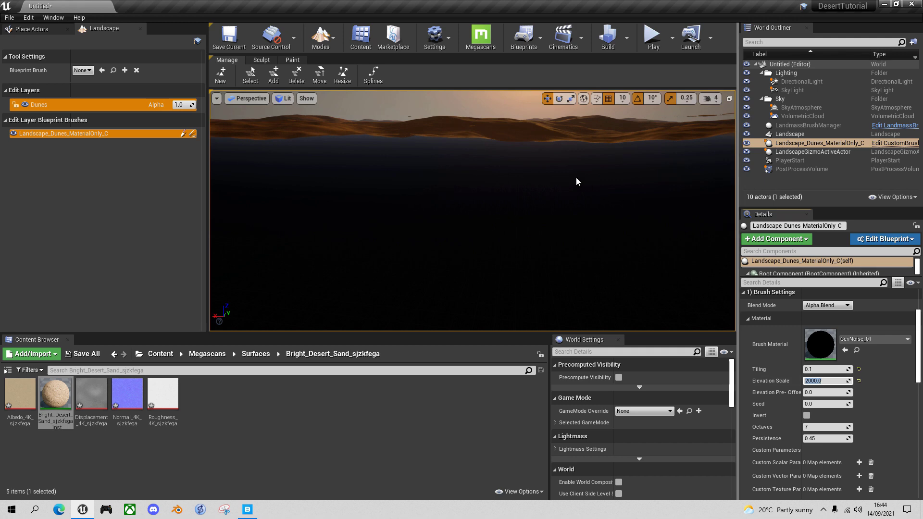
pyautogui.moveTo(576, 177); pyautogui.dragTo(576, 166, button='right')
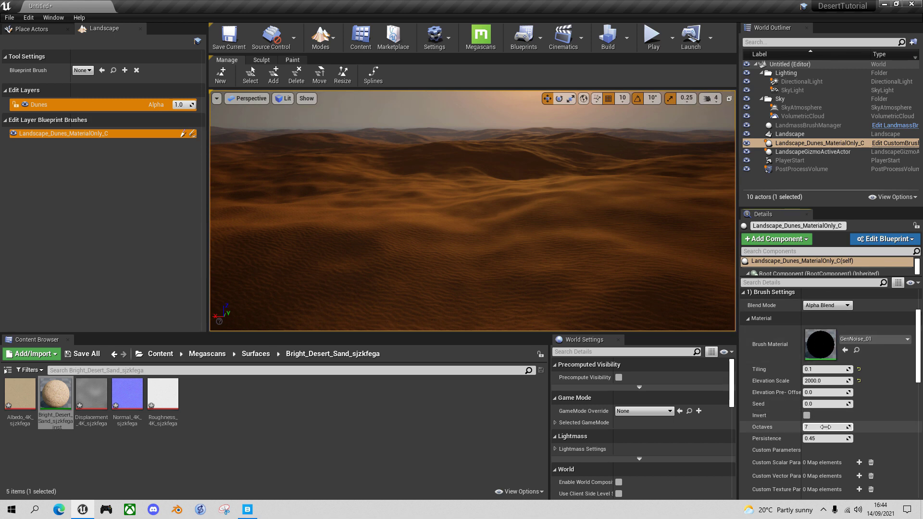
pyautogui.press('Return')
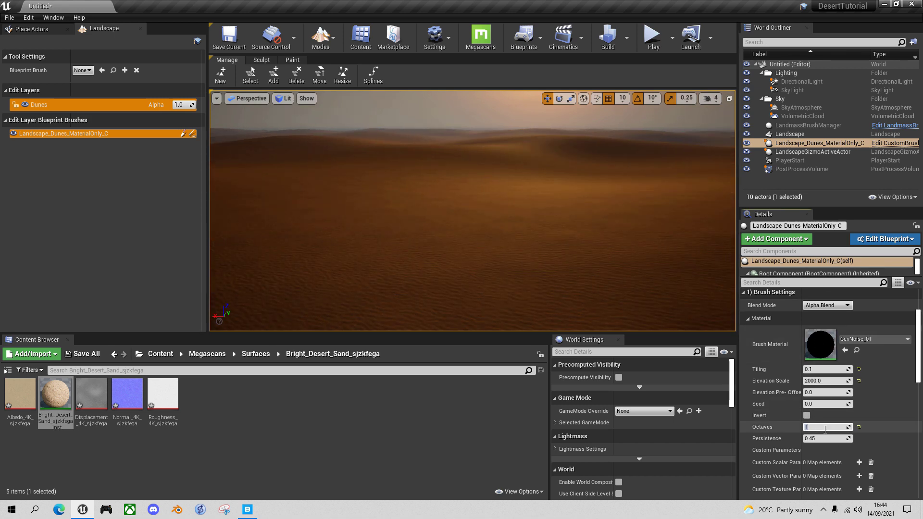
pyautogui.moveTo(558, 197)
pyautogui.mouseDown(button='right')
pyautogui.moveTo(548, 226)
pyautogui.moveTo(558, 207)
pyautogui.moveTo(565, 219)
pyautogui.moveTo(574, 197)
pyautogui.moveTo(574, 241)
pyautogui.moveTo(566, 226)
pyautogui.mouseUp(button='right')
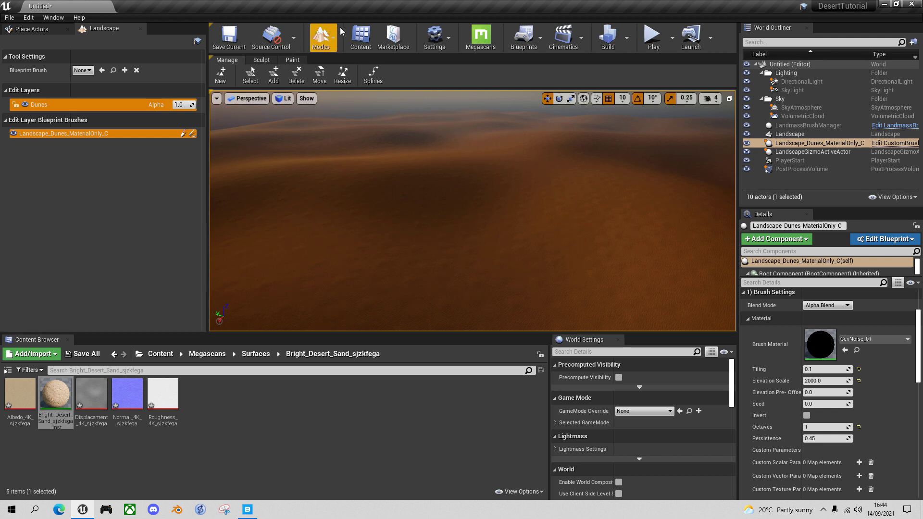
# Step: Select and focus the PlayerStart, then settle it onto the dune surface
pyautogui.click(327, 39)
pyautogui.click(347, 68)
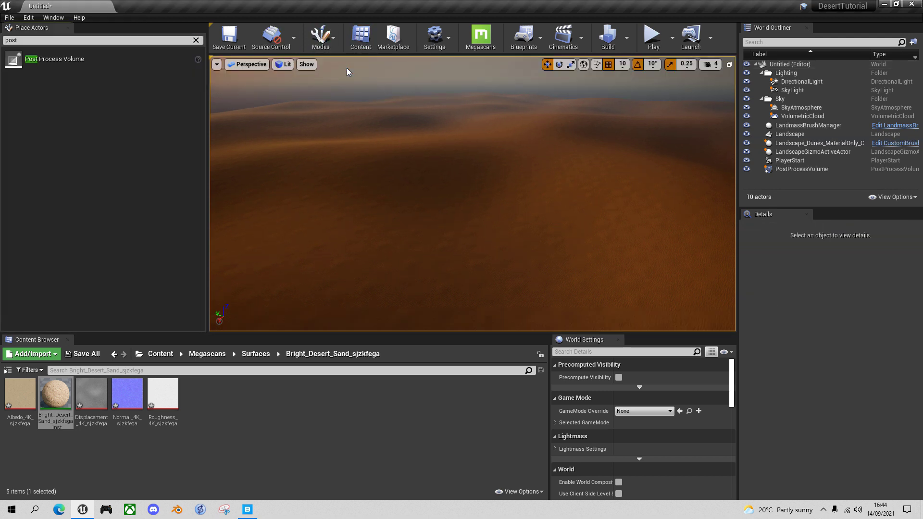
pyautogui.click(793, 161)
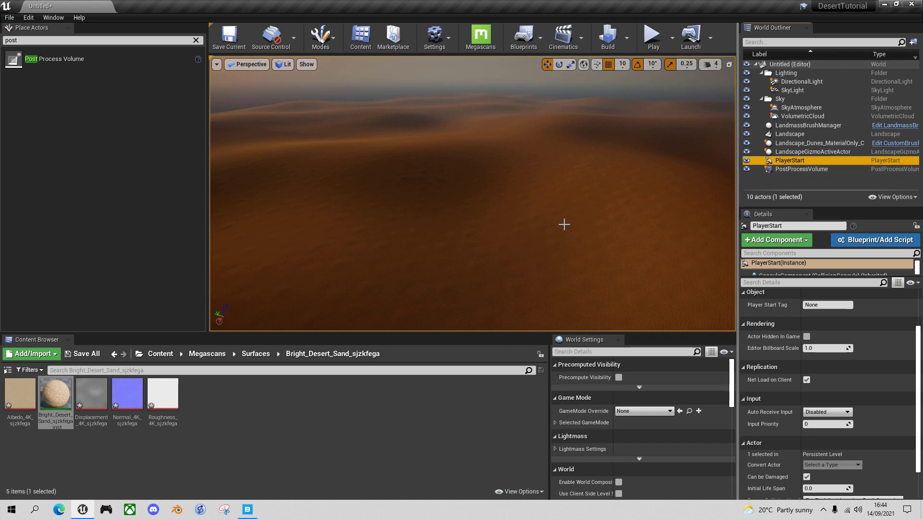
pyautogui.press('f')
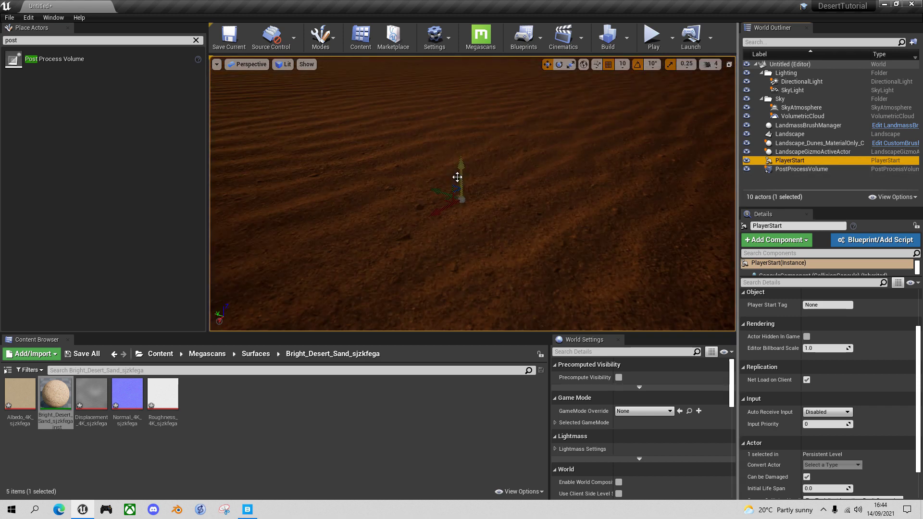
pyautogui.moveTo(464, 173); pyautogui.dragTo(459, 62)
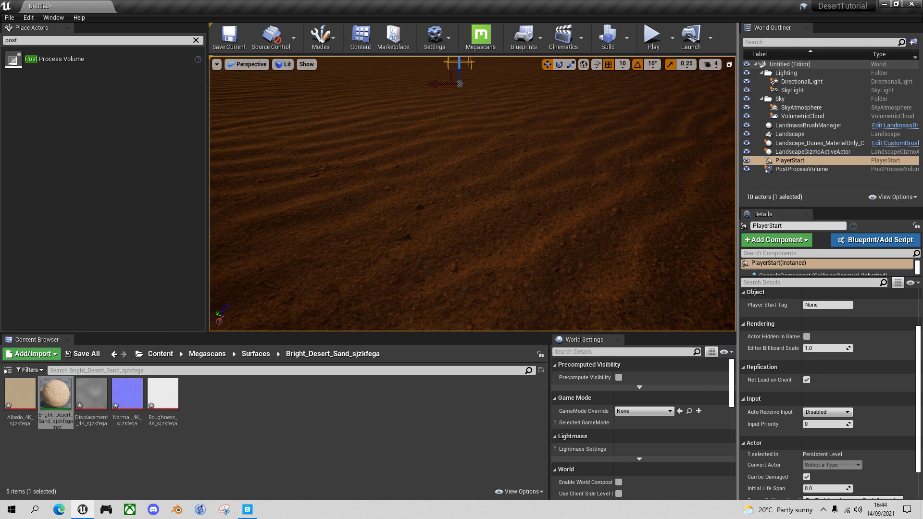
pyautogui.press('f')
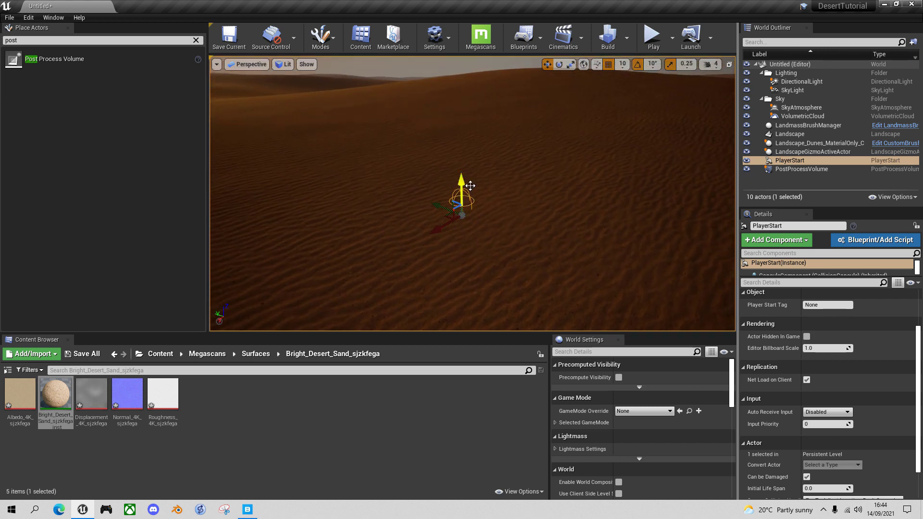
pyautogui.hotkey('ctrl', 'z')
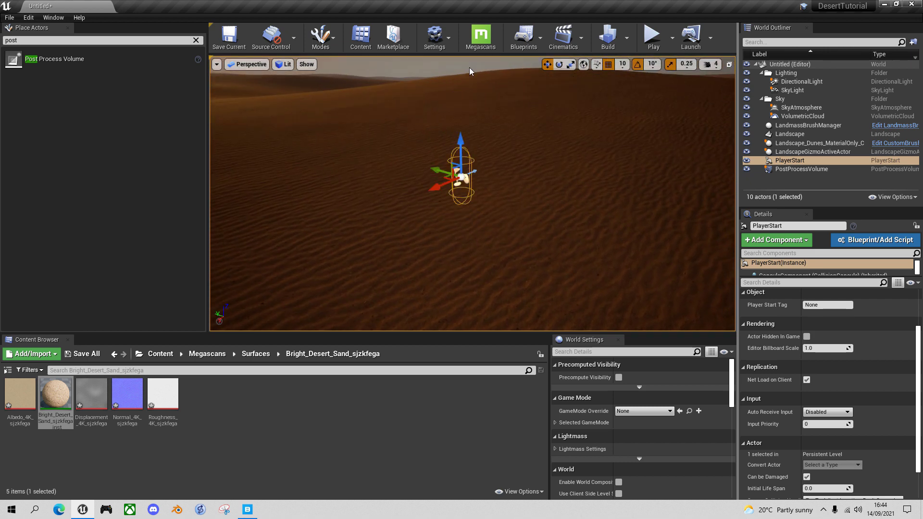
# Step: Play-test, running the mannequin across the dunes toward the sun, then end it
pyautogui.hotkey('alt', 'p')
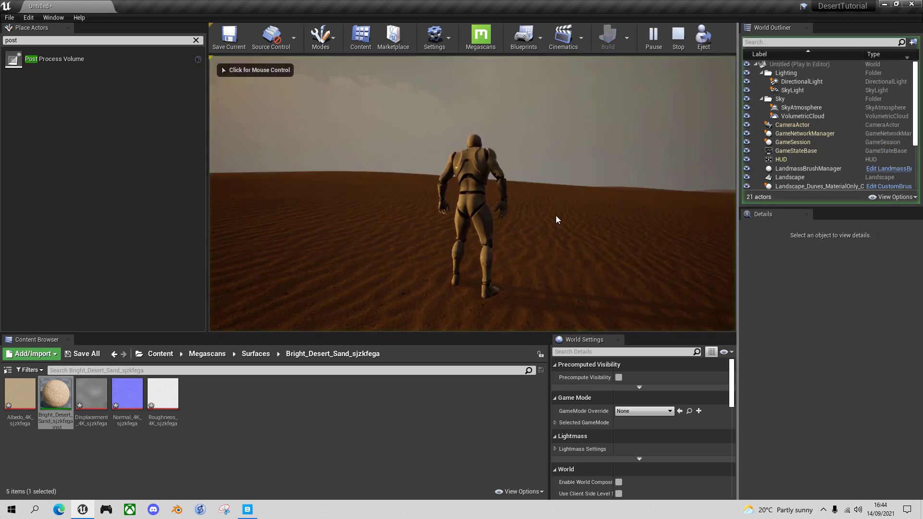
pyautogui.press('w')
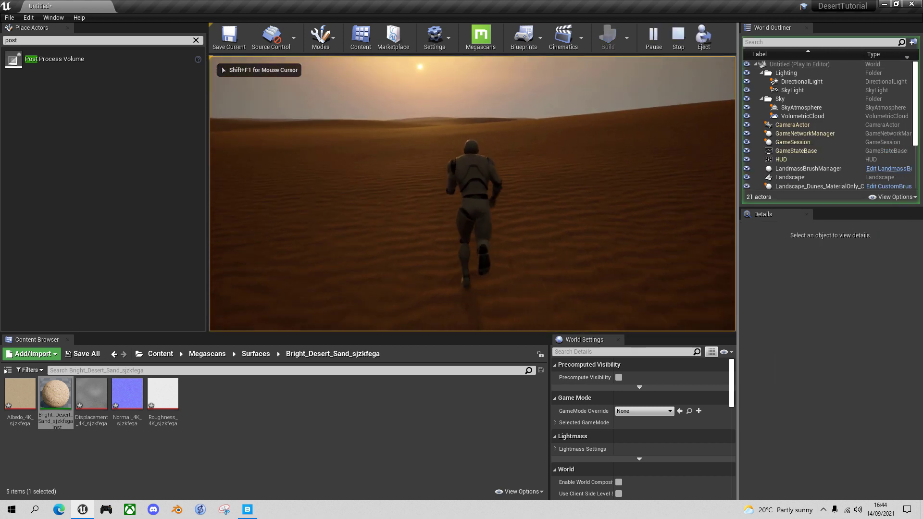
pyautogui.press('w')
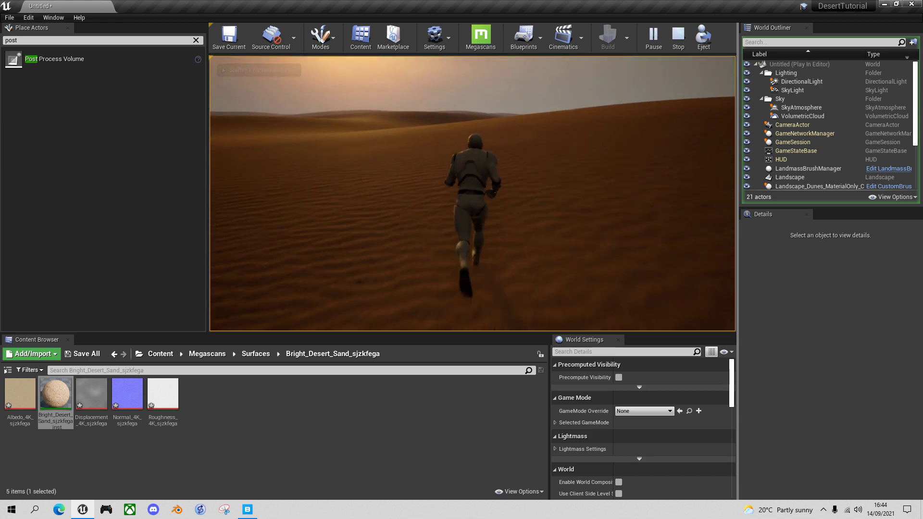
pyautogui.press('w')
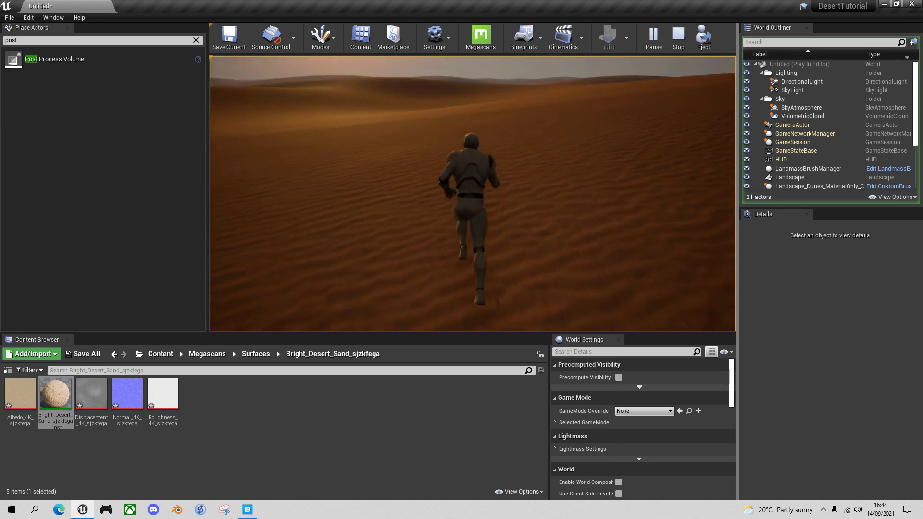
pyautogui.press('w')
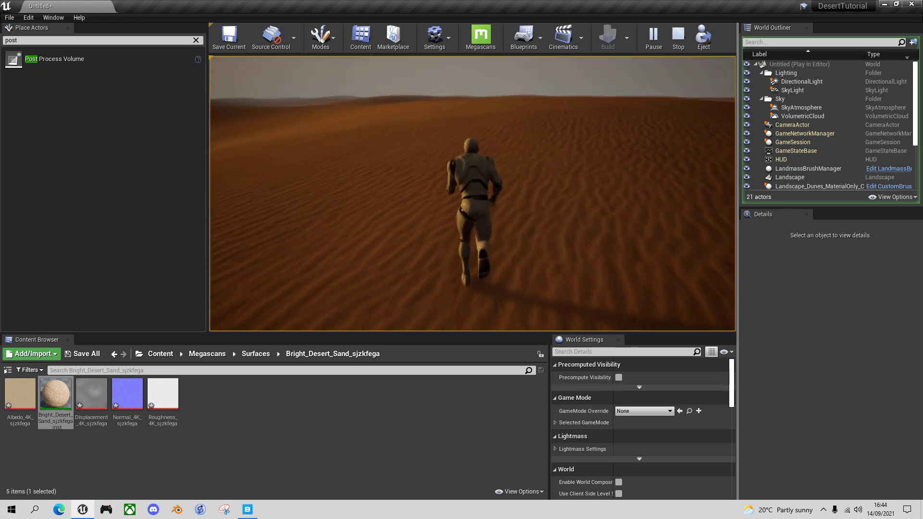
pyautogui.press('w')
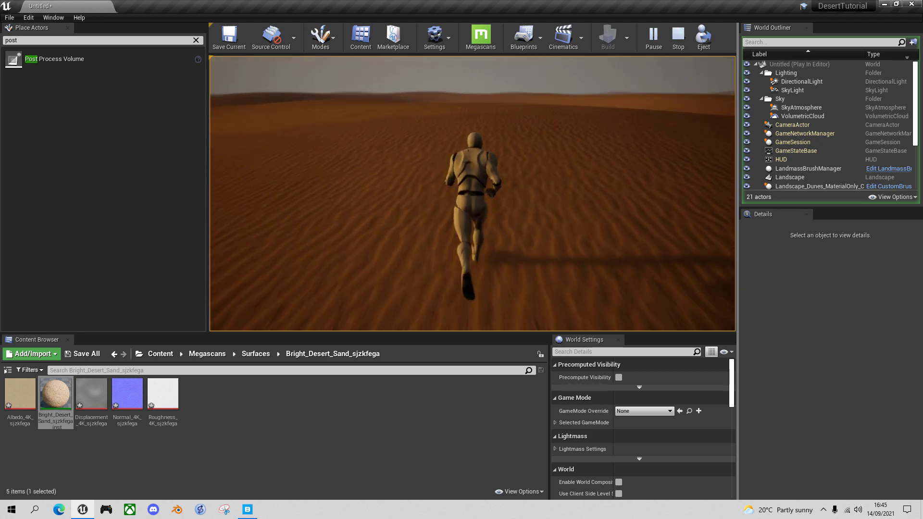
pyautogui.press('w')
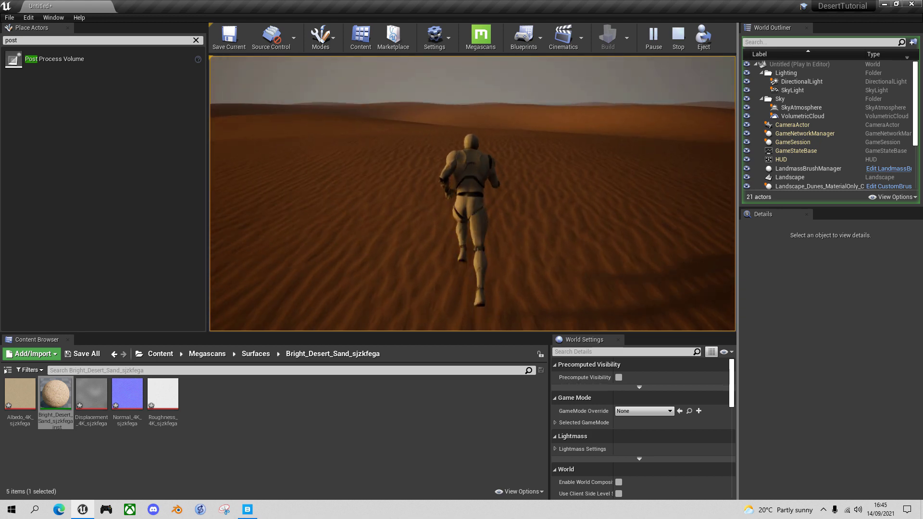
pyautogui.press('w')
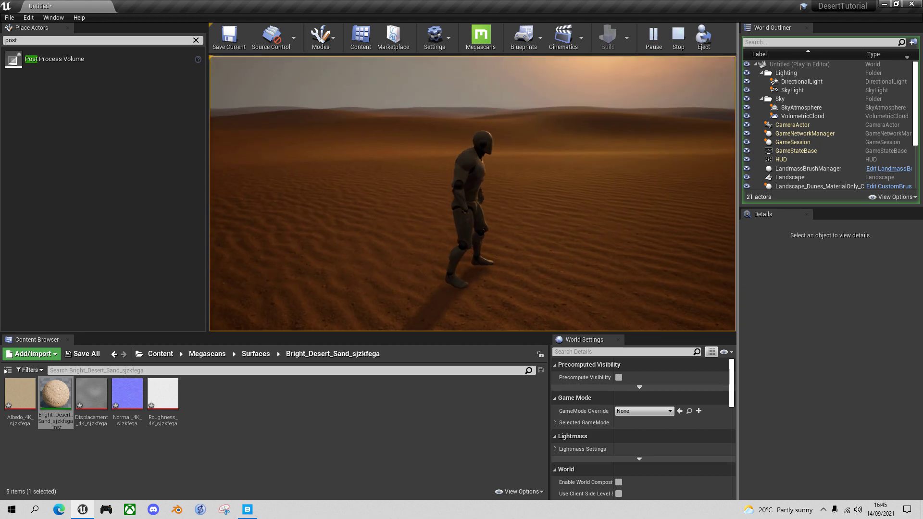
pyautogui.press('w')
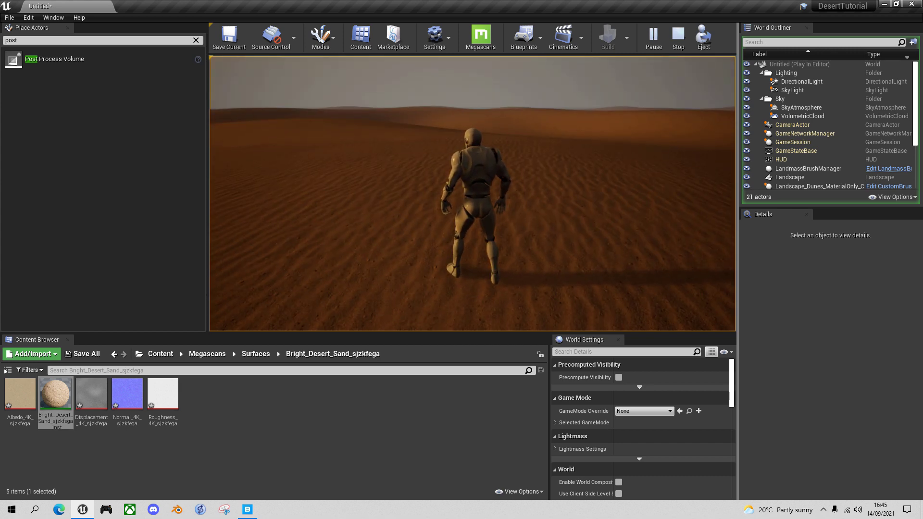
pyautogui.press('w')
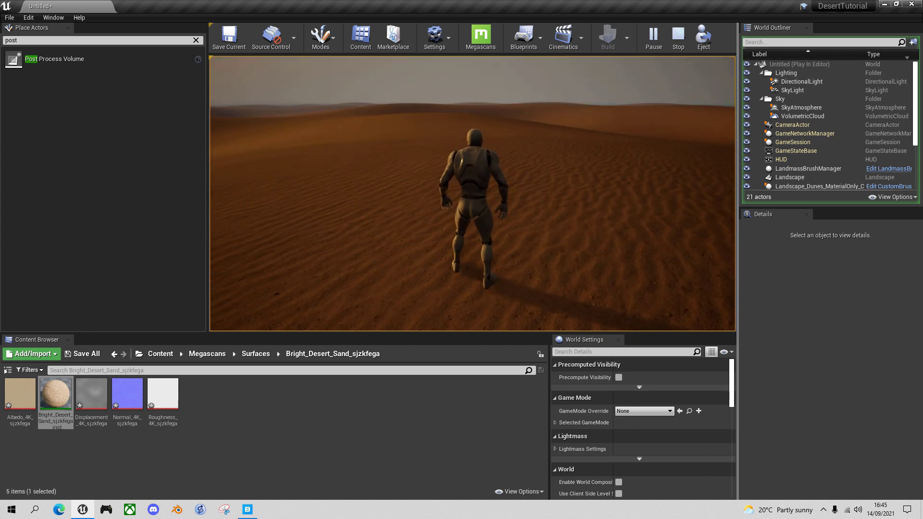
pyautogui.press('Escape')
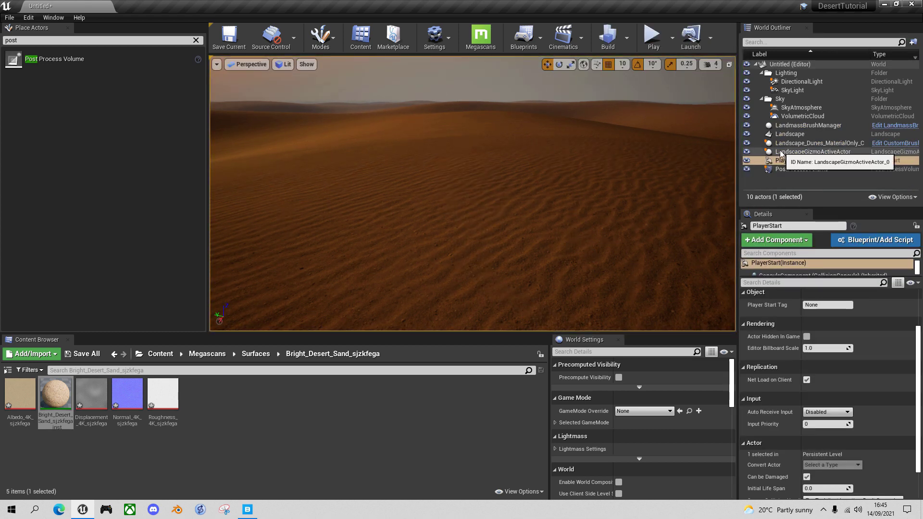
# Step: Open the Landscape_Dunes_MaterialOnly_C brush's GenNoise_01 material from the Content Browser
pyautogui.click(819, 144)
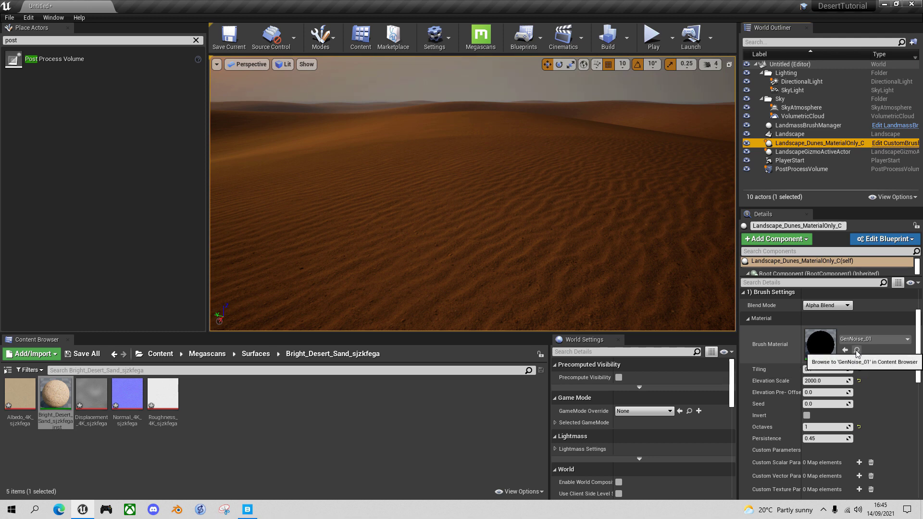
pyautogui.click(857, 352)
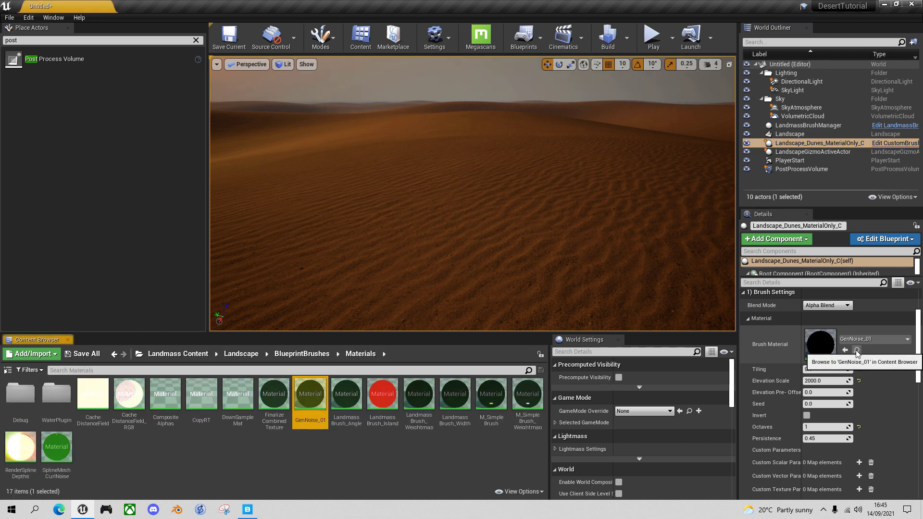
pyautogui.doubleClick(317, 401)
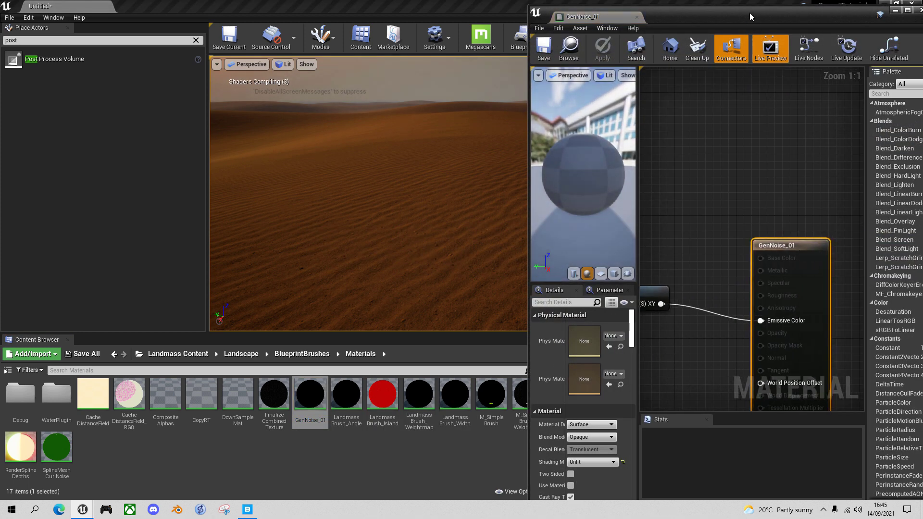
# Step: Dock the material editor and view the elevation parameter, CustomNoise and Voronoi nodes
pyautogui.moveTo(750, 14); pyautogui.dragTo(668, 6)
pyautogui.scroll(-5, 601, 255)
pyautogui.moveTo(602, 246); pyautogui.dragTo(715, 237, button='right')
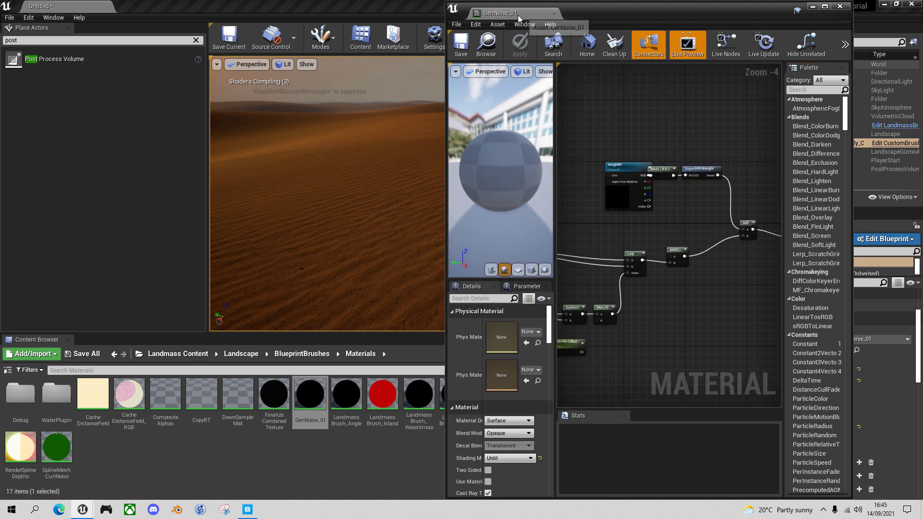
pyautogui.moveTo(529, 13); pyautogui.dragTo(144, 7)
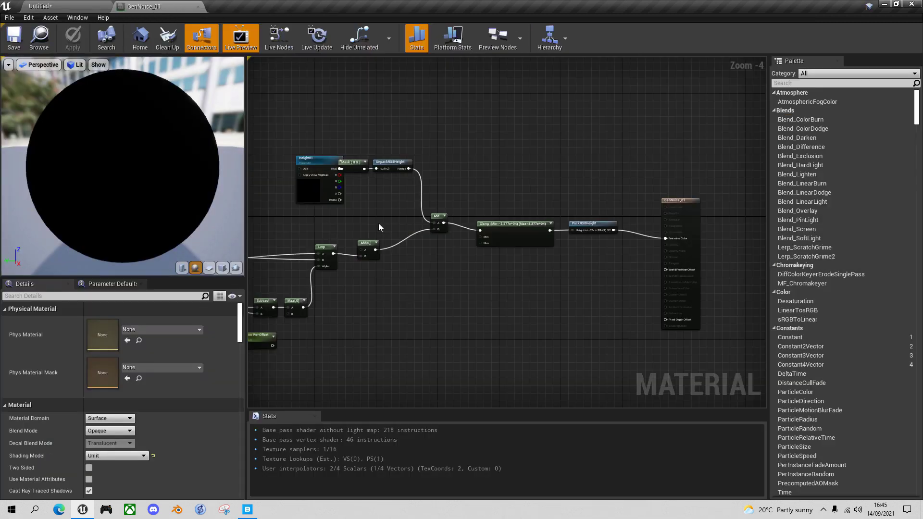
pyautogui.scroll(3, 379, 223)
pyautogui.moveTo(377, 223); pyautogui.dragTo(459, 264, button='right')
pyautogui.moveTo(409, 303); pyautogui.dragTo(500, 365, button='right')
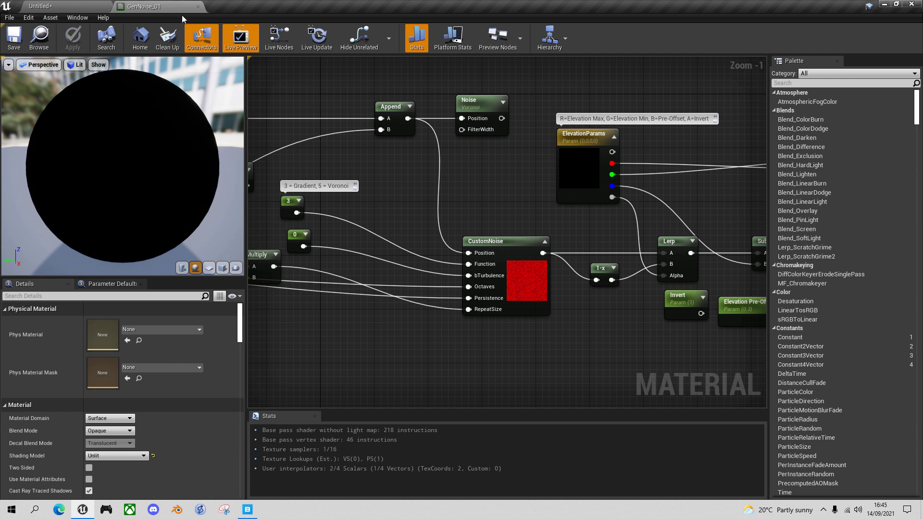
# Step: Move the GenNoise_01 material into the top-level Content folder
pyautogui.click(198, 6)
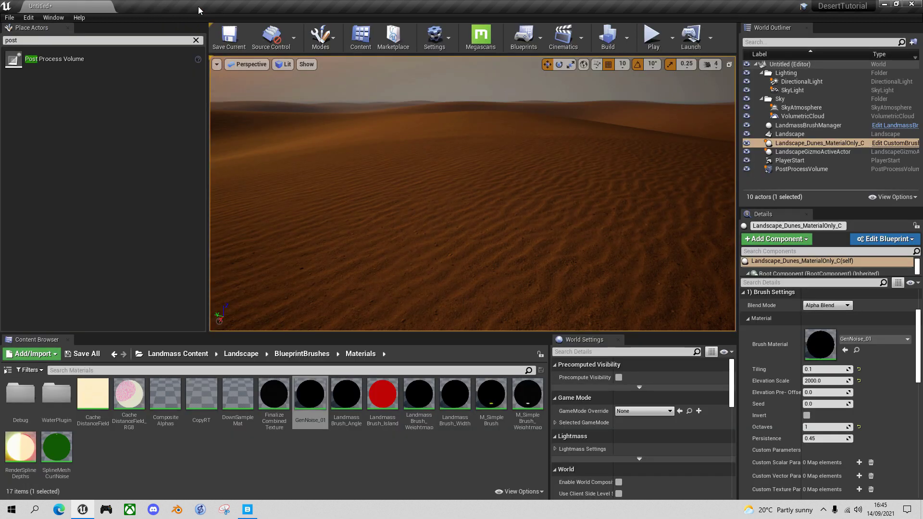
pyautogui.click(320, 469)
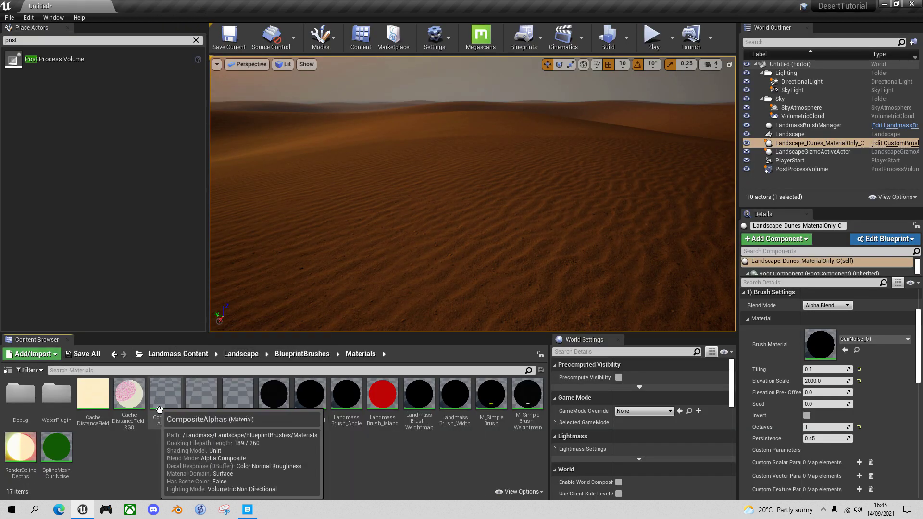
pyautogui.click(7, 370)
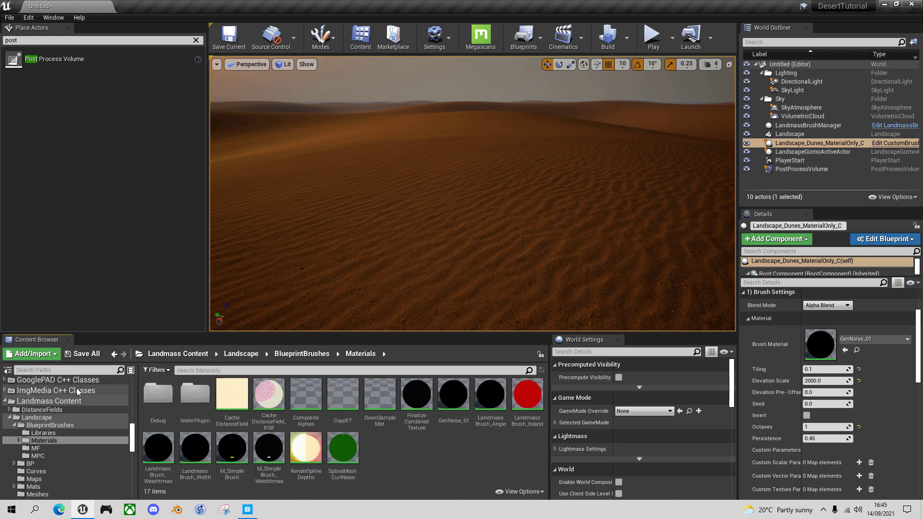
pyautogui.moveTo(132, 439); pyautogui.dragTo(129, 388)
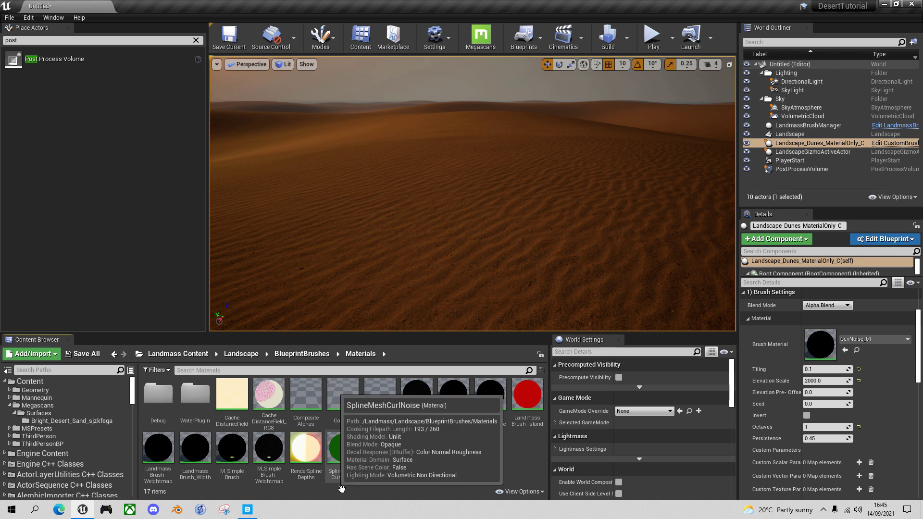
pyautogui.click(434, 406)
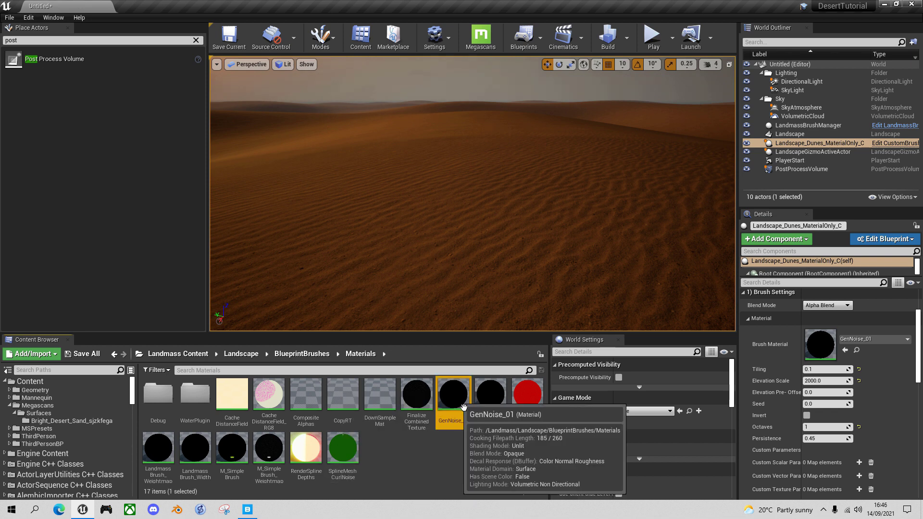
pyautogui.moveTo(434, 407); pyautogui.dragTo(31, 383)
pyautogui.click(59, 397)
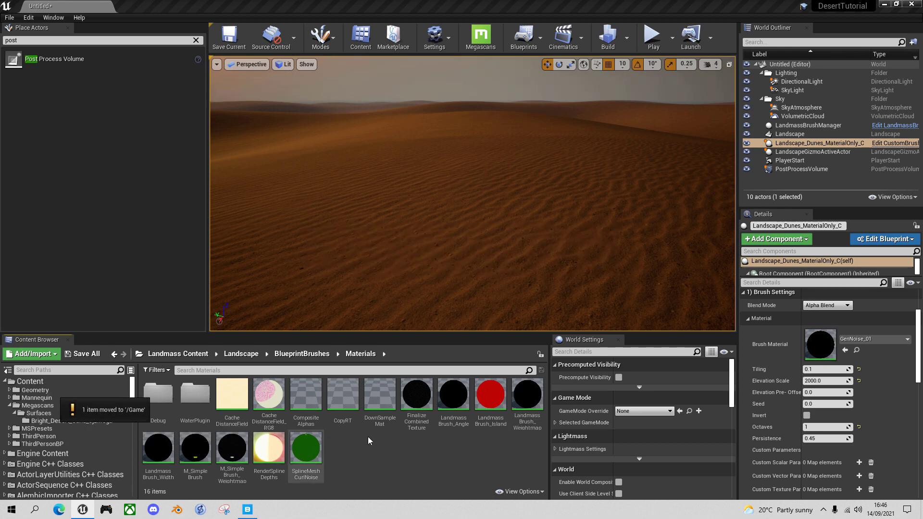
# Step: Rename the moved material in Content to GenNoise_Voronoi
pyautogui.click(45, 383)
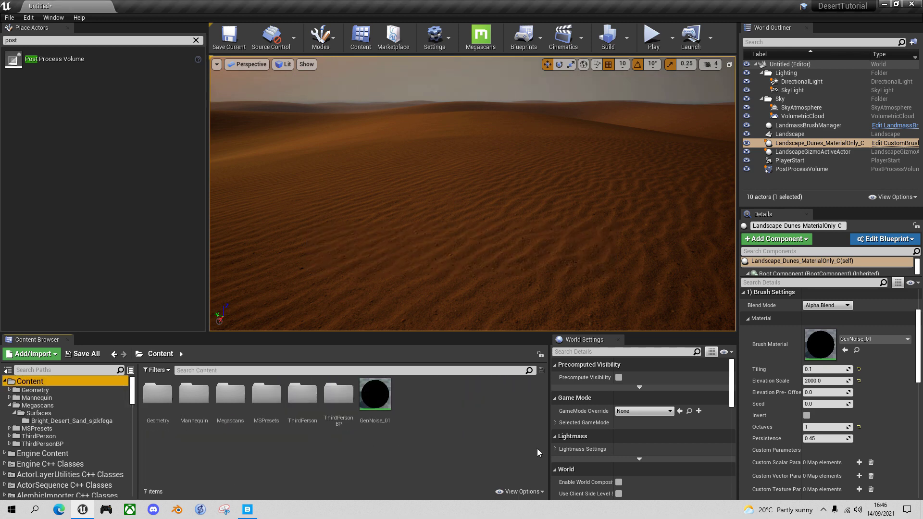
pyautogui.click(385, 406)
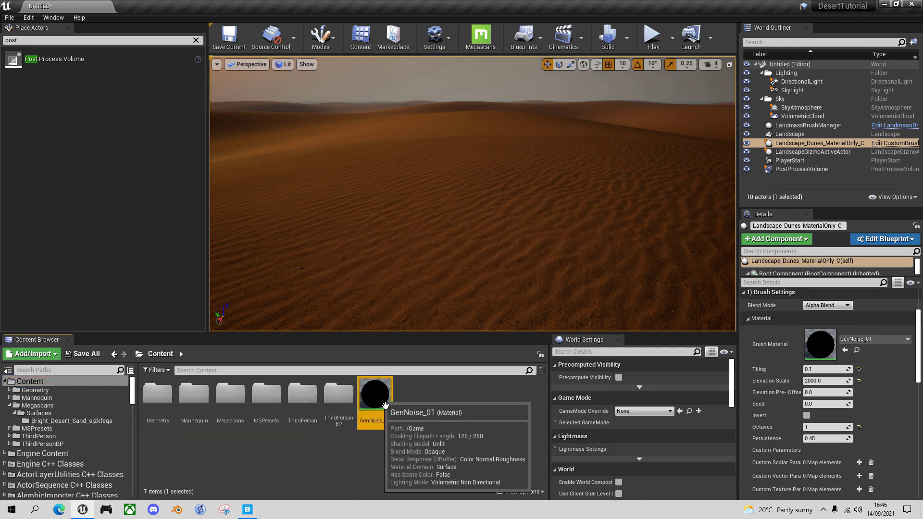
pyautogui.press('F2')
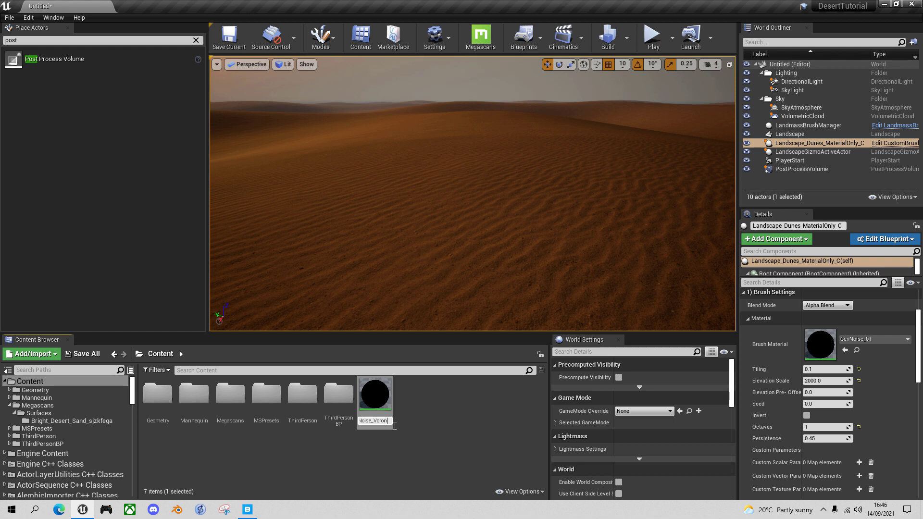
pyautogui.write('GenNoise_Voronoi')
pyautogui.press('Return')
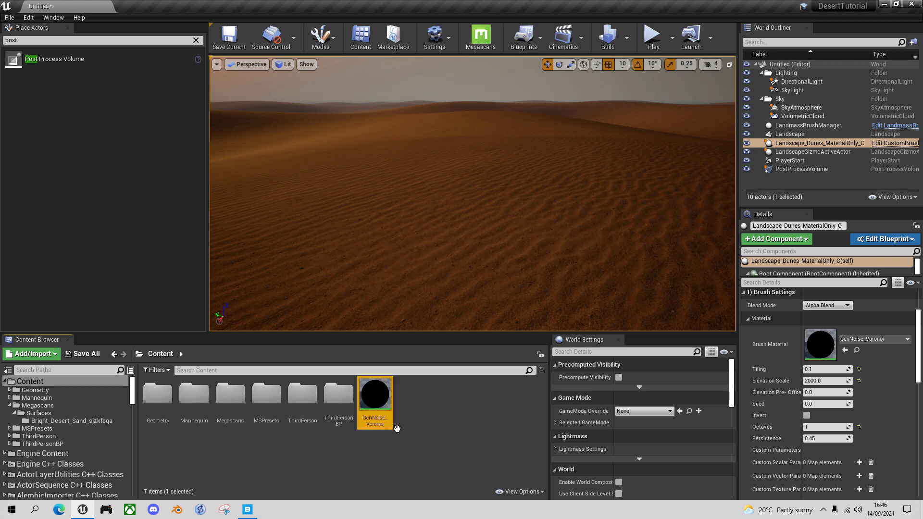
# Step: Open GenNoise_Voronoi in a docked material editor and bring the CustomNoise nodes into view
pyautogui.doubleClick(387, 402)
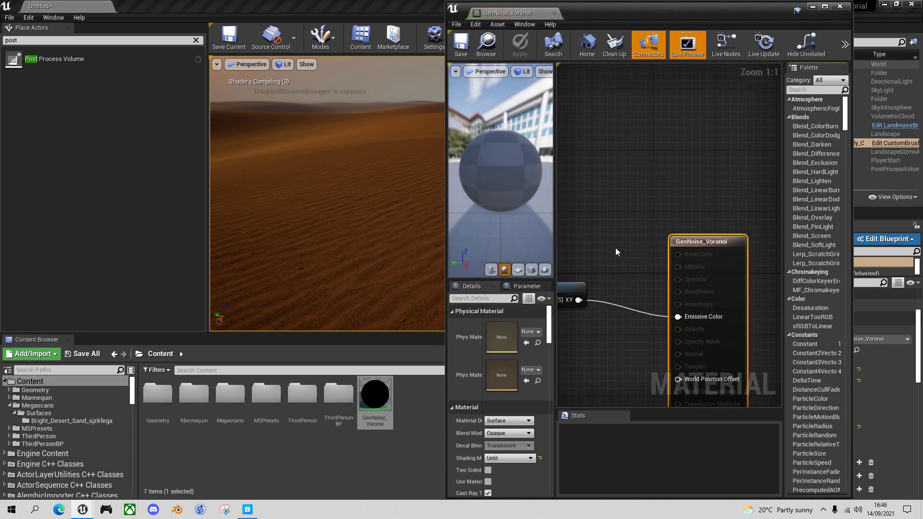
pyautogui.moveTo(528, 8); pyautogui.dragTo(429, 12)
pyautogui.scroll(-7, 320, 221)
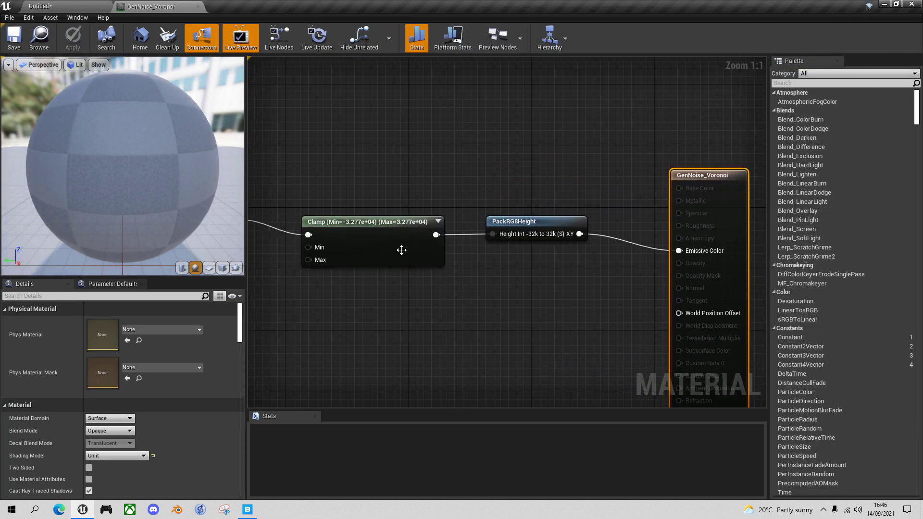
pyautogui.moveTo(361, 256); pyautogui.dragTo(588, 224, button='right')
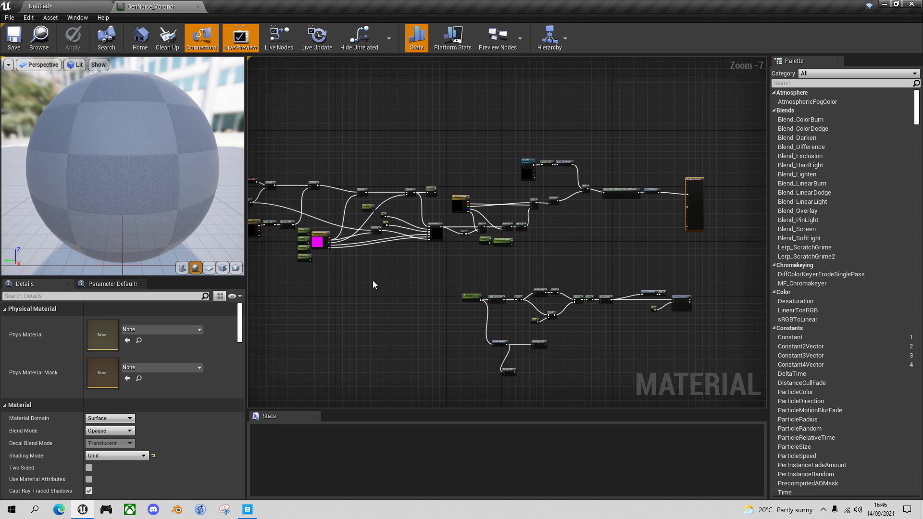
pyautogui.moveTo(371, 282); pyautogui.dragTo(449, 290, button='right')
pyautogui.scroll(7, 537, 260)
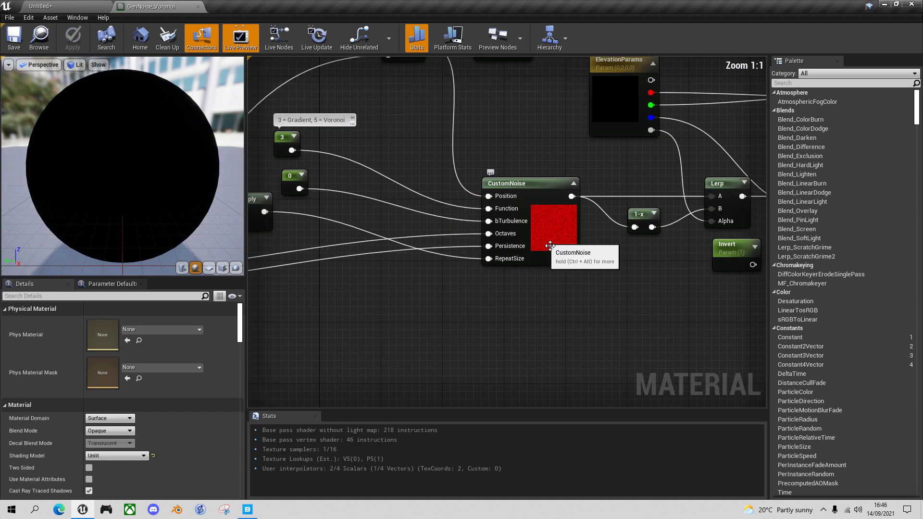
pyautogui.scroll(-2, 477, 245)
pyautogui.scroll(-1, 477, 246)
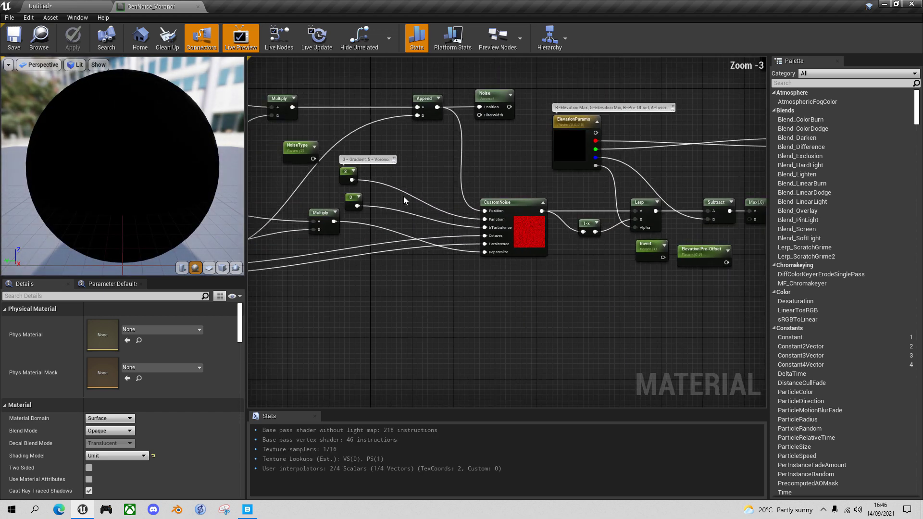
# Step: Change the noise function constant from 3 to 5 and save the material
pyautogui.click(350, 176)
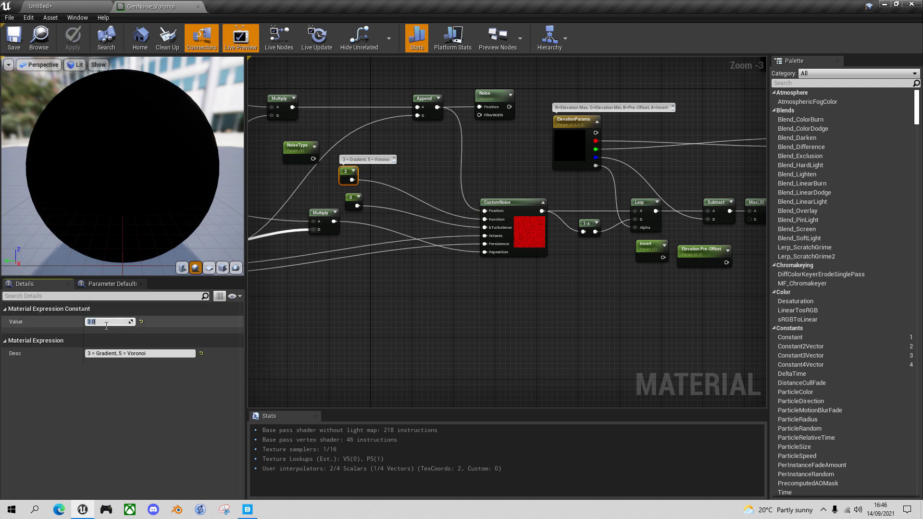
pyautogui.press('Return')
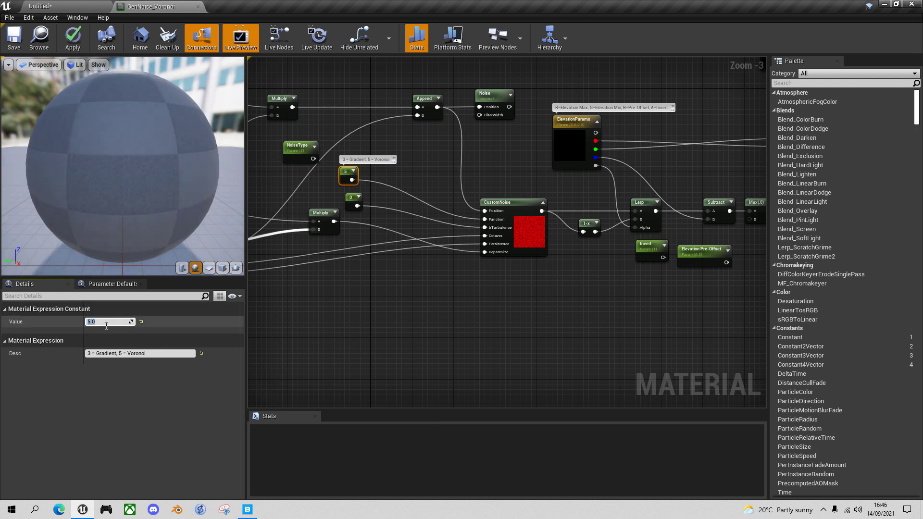
pyautogui.click(14, 37)
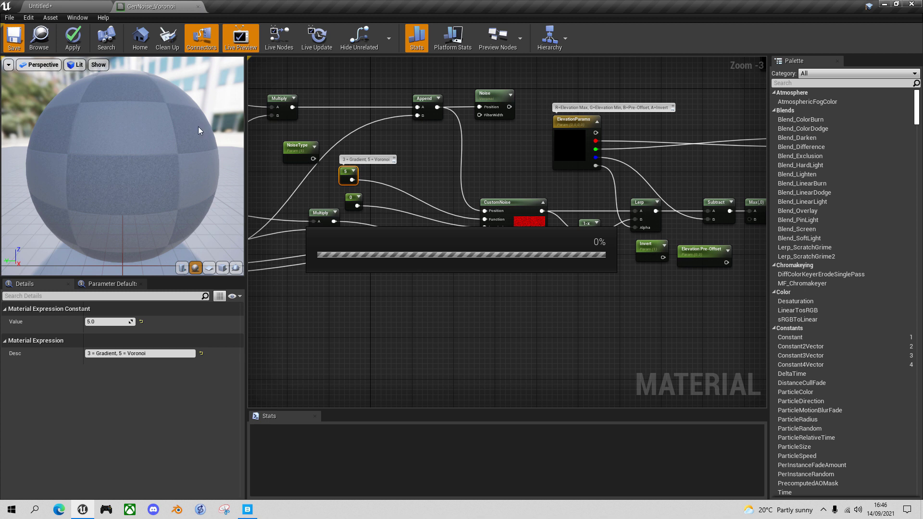
pyautogui.click(198, 6)
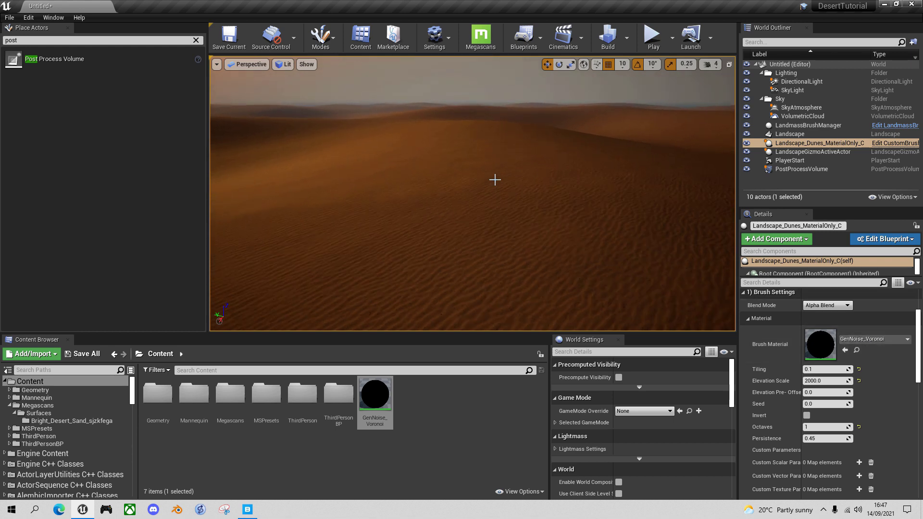
# Step: Drop GenNoise_Voronoi from the Content Browser into the dune brush's Brush Material slot
pyautogui.moveTo(375, 395); pyautogui.dragTo(829, 345)
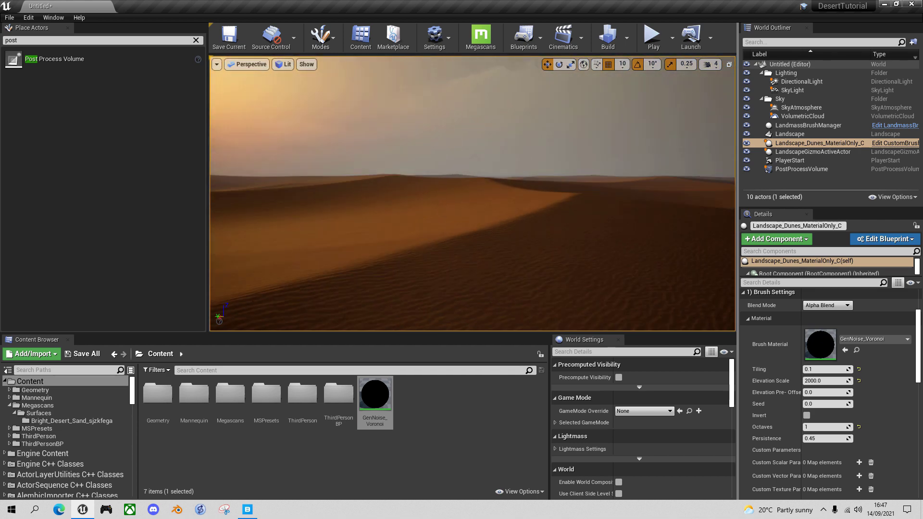
# Step: Focus on the PlayerStart and lift it higher above the dunes
pyautogui.click(794, 160)
pyautogui.press('f')
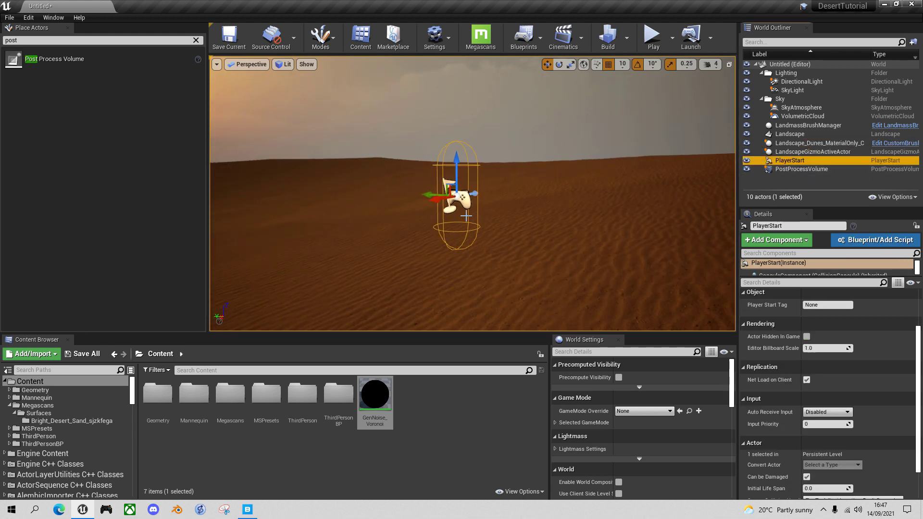
pyautogui.moveTo(462, 166); pyautogui.dragTo(462, 129)
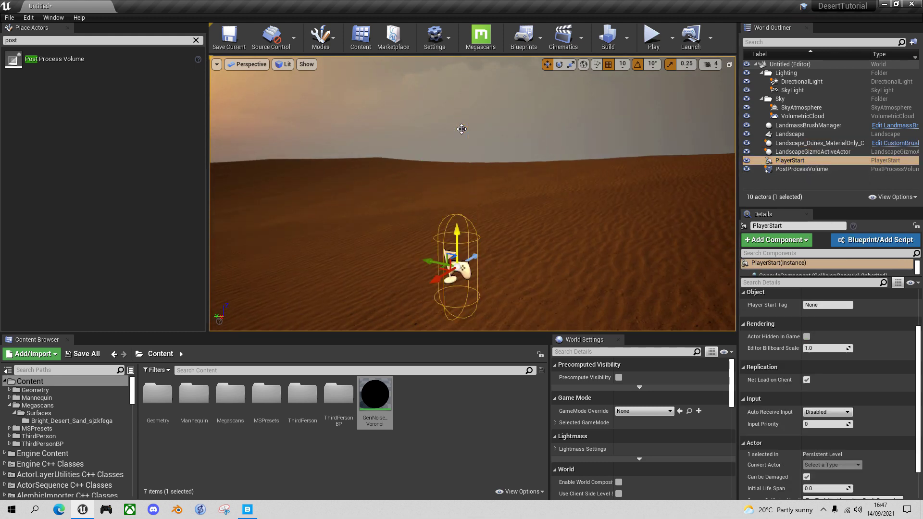
# Step: Play-test the level, running the character forward across the sand, then stop
pyautogui.hotkey('alt', 'p')
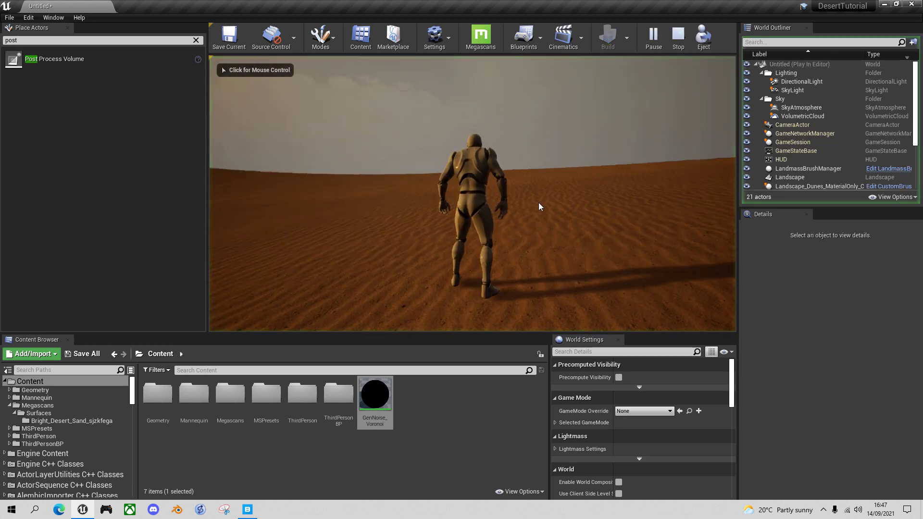
pyautogui.press('w')
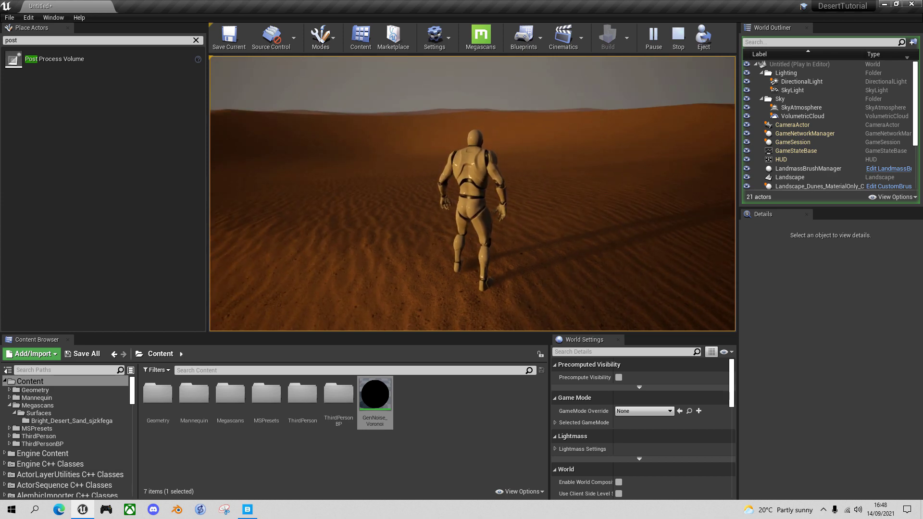
pyautogui.press('Escape')
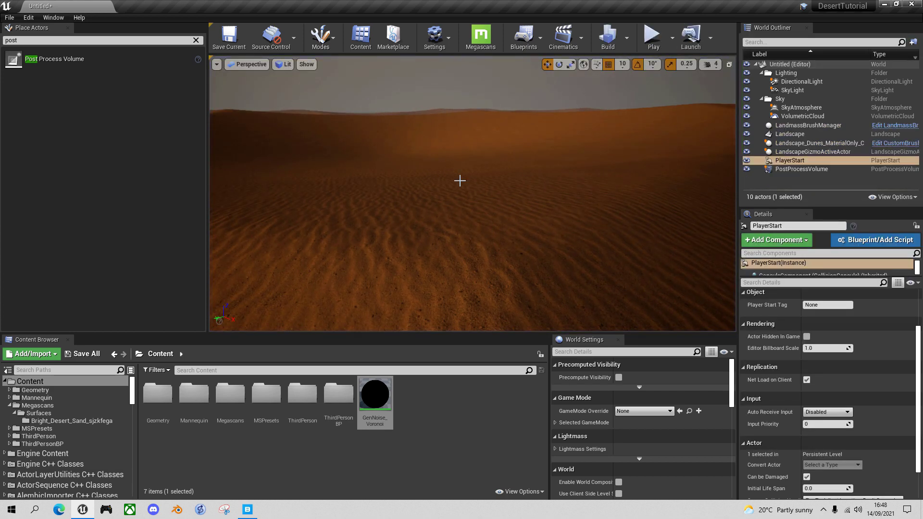
# Step: In Landscape mode, create a new edit layer above Dunes named Ripples
pyautogui.click(321, 43)
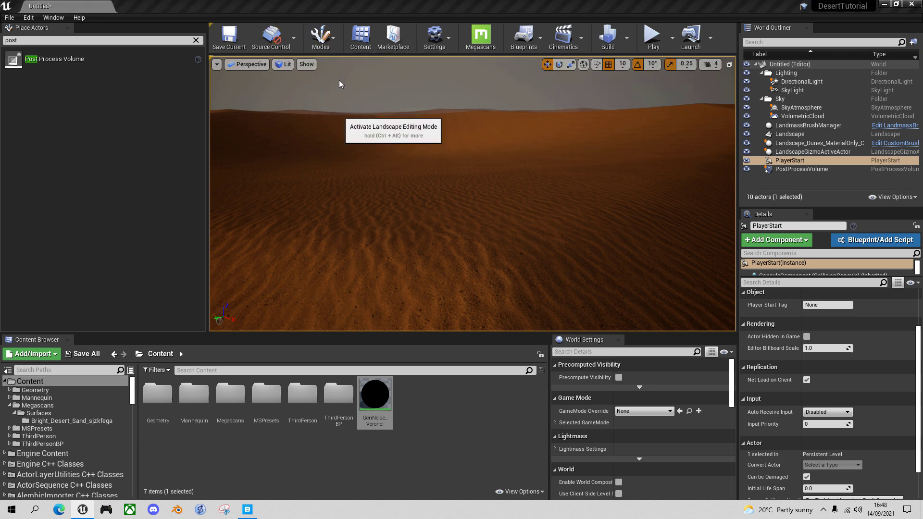
pyautogui.click(339, 80)
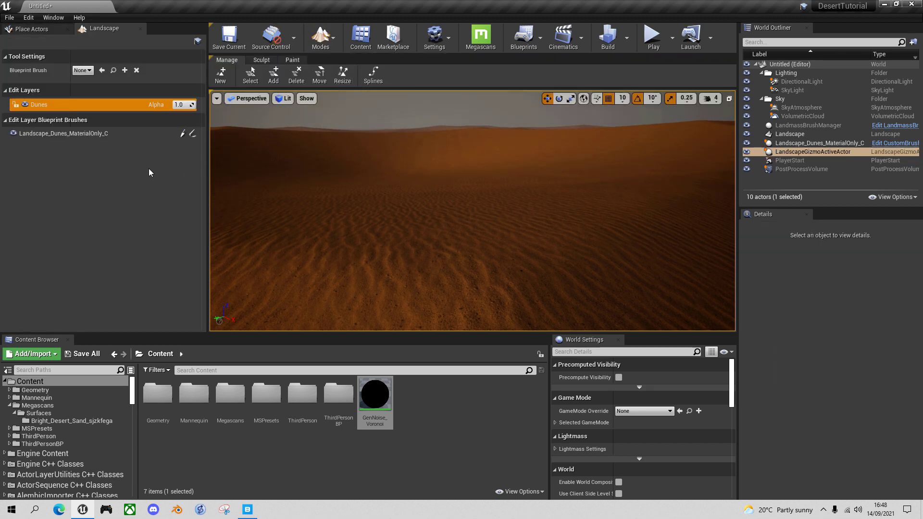
pyautogui.rightClick(53, 103)
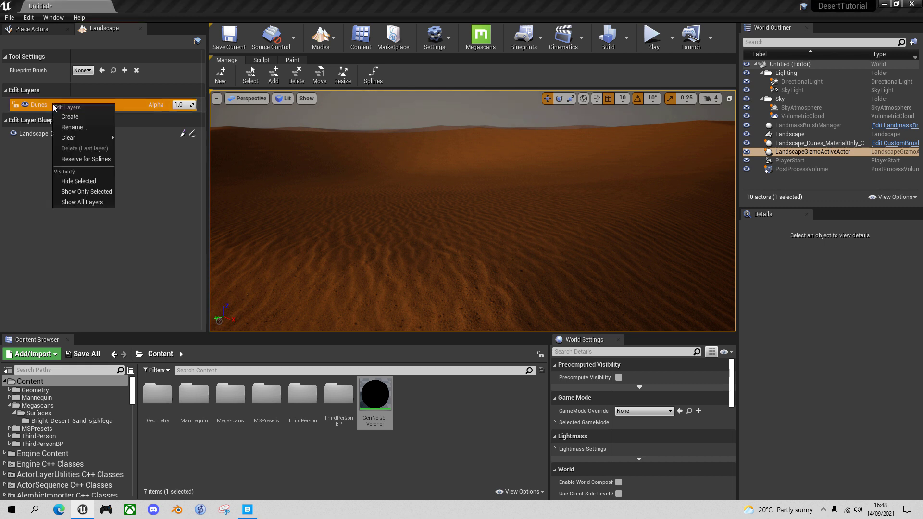
pyautogui.click(87, 119)
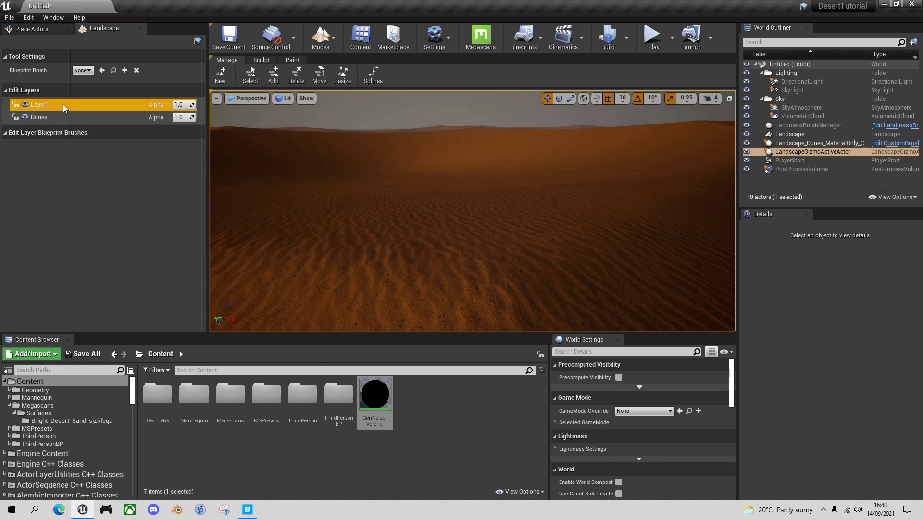
pyautogui.doubleClick(43, 108)
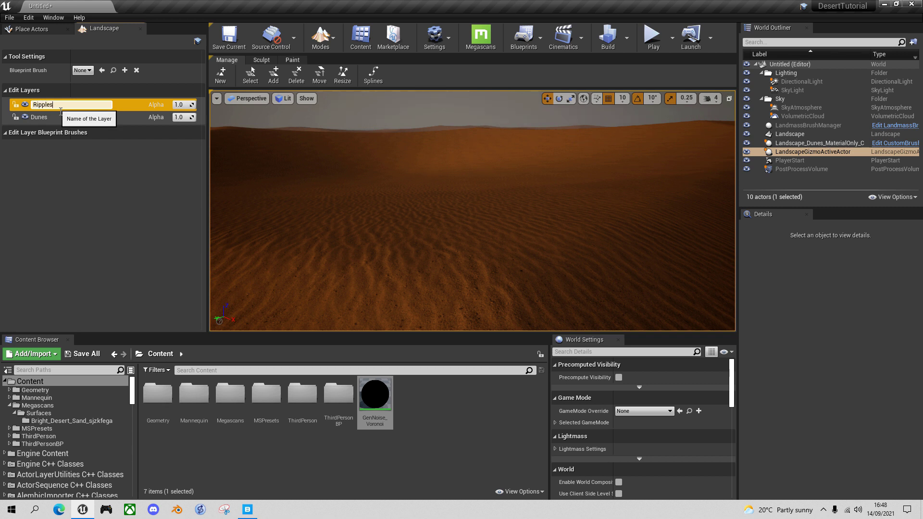
pyautogui.press('Return')
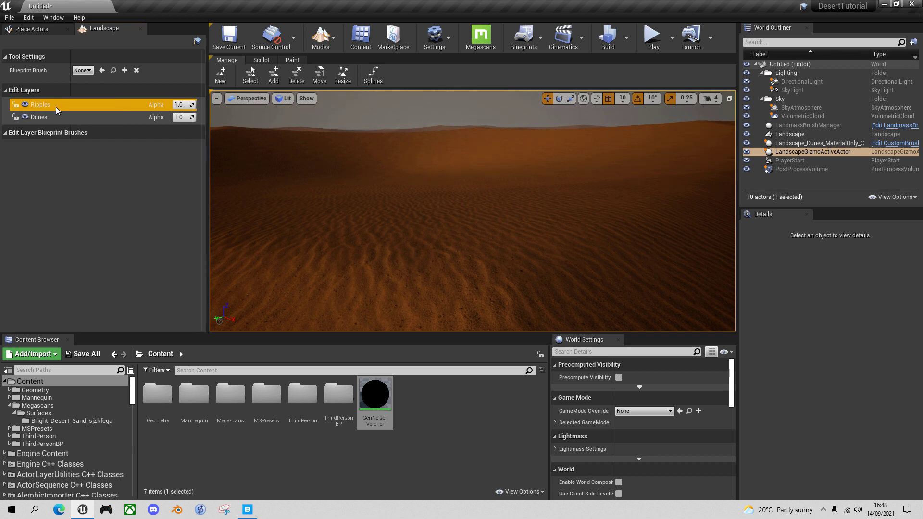
# Step: Place a CustomBrush_MaterialOnly blueprint brush on the landscape
pyautogui.click(89, 71)
pyautogui.click(141, 120)
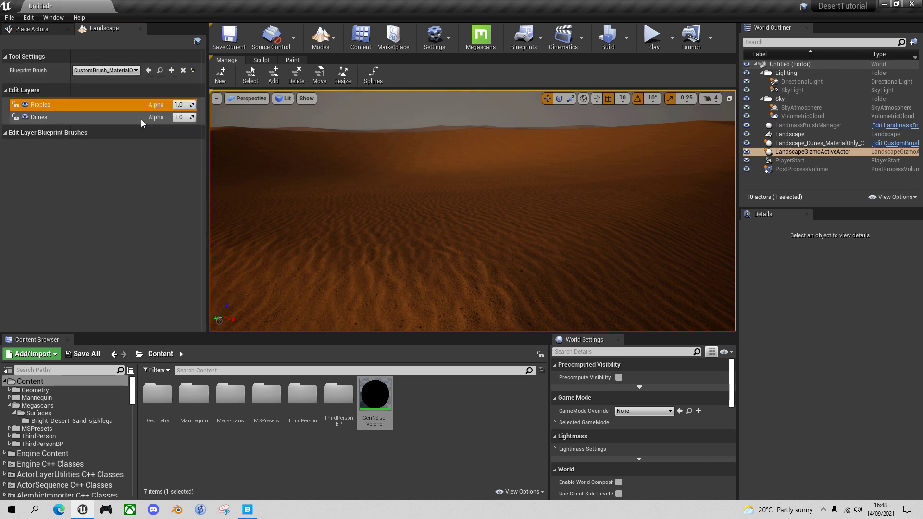
pyautogui.click(441, 214)
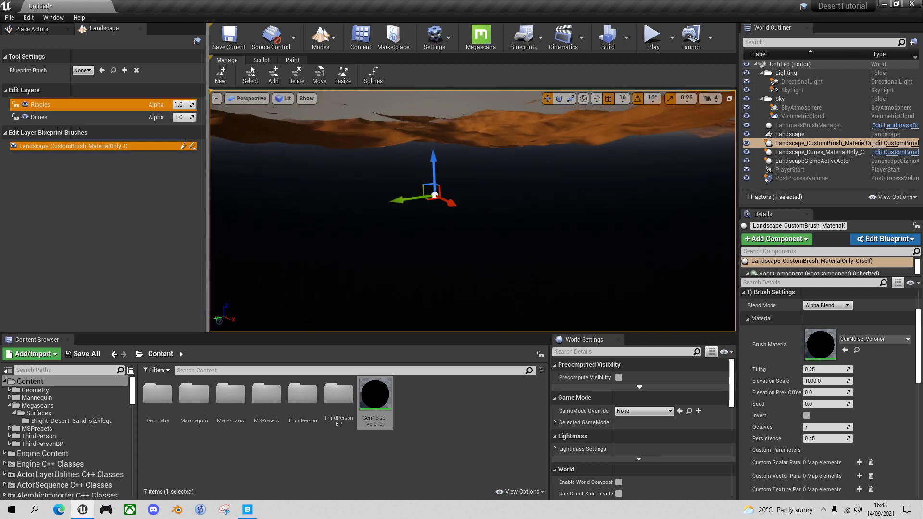
# Step: Rename the custom brush actor to Landscape_Ripples_MaterialOnly_C
pyautogui.moveTo(441, 214); pyautogui.dragTo(441, 238, button='right')
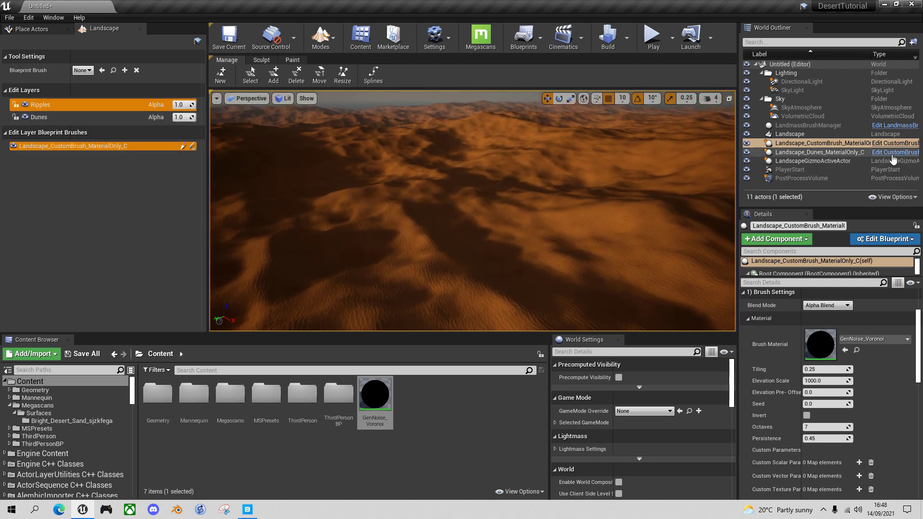
pyautogui.click(837, 144)
pyautogui.doubleClick(840, 145)
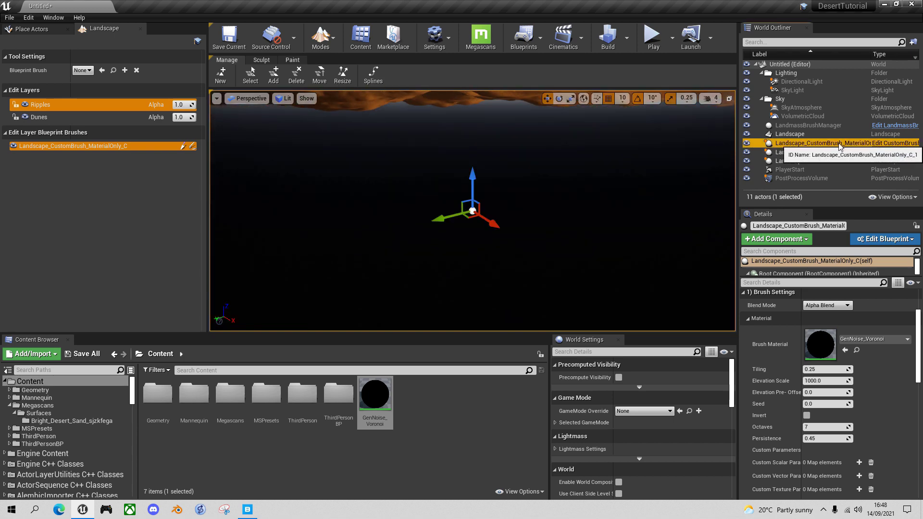
pyautogui.moveTo(595, 175); pyautogui.dragTo(596, 137, button='right')
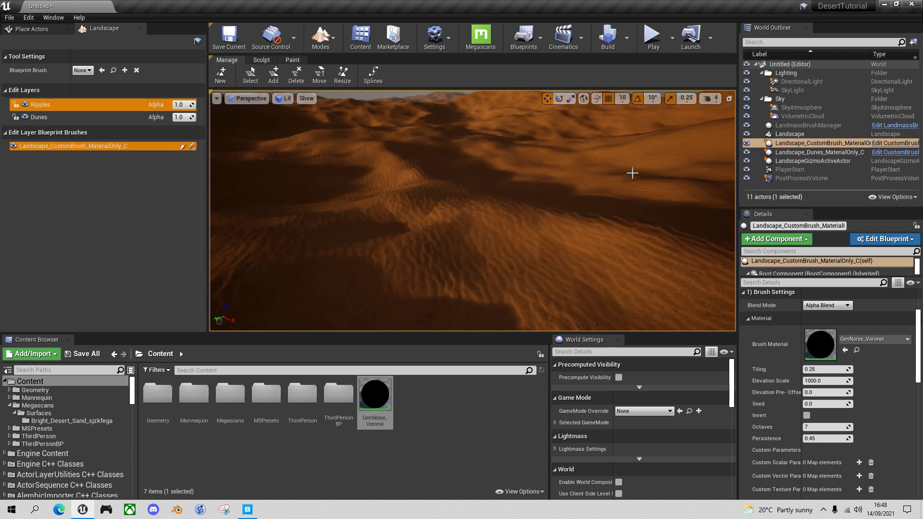
pyautogui.rightClick(825, 146)
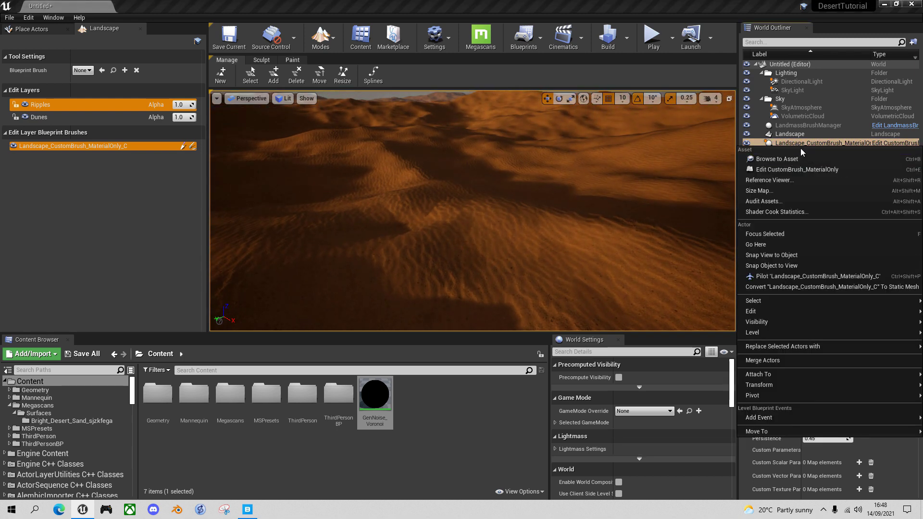
pyautogui.click(808, 144)
pyautogui.click(808, 146)
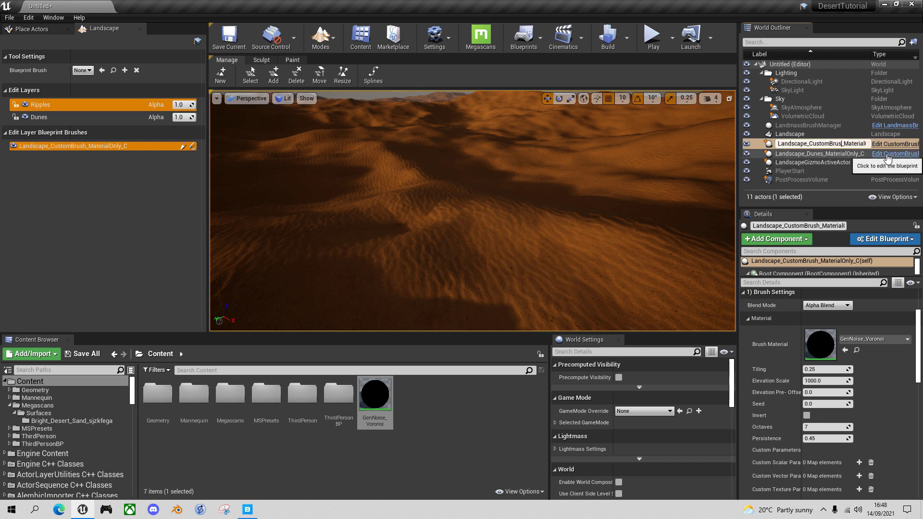
pyautogui.write('Ripples')
pyautogui.press('Return')
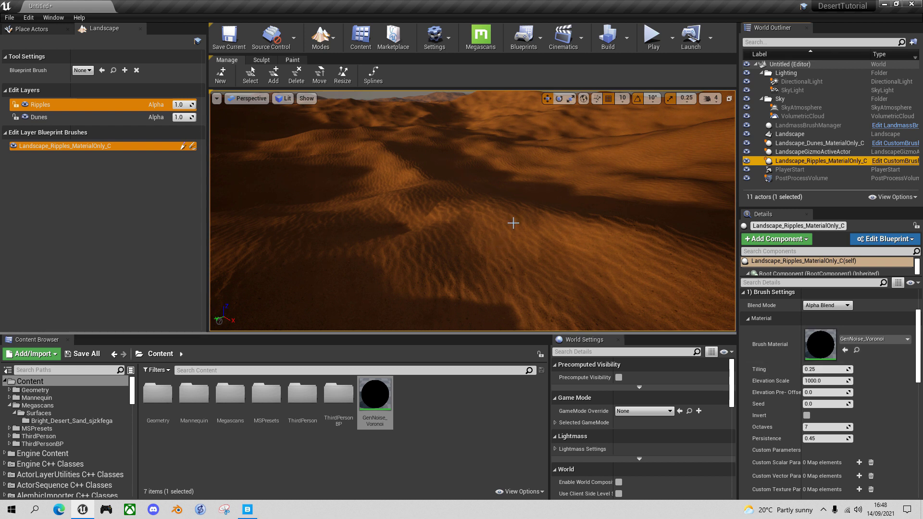
# Step: Set the Ripples brush Elevation Scale to 100 and Tiling to 0.3
pyautogui.moveTo(538, 218); pyautogui.dragTo(540, 219, button='right')
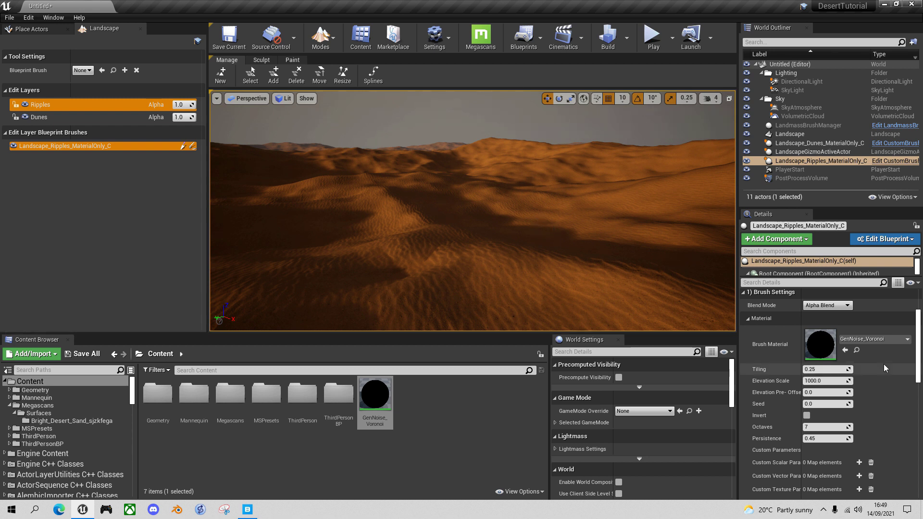
pyautogui.click(820, 381)
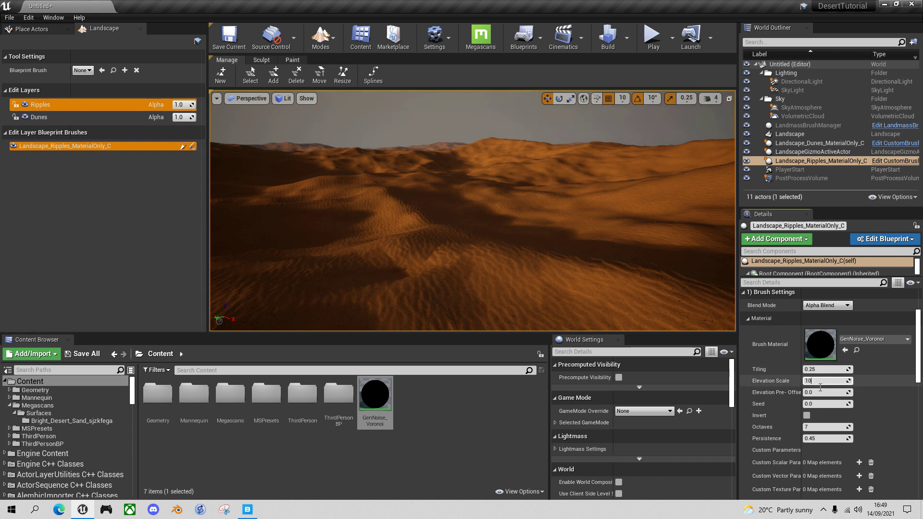
pyautogui.write('100')
pyautogui.press('Return')
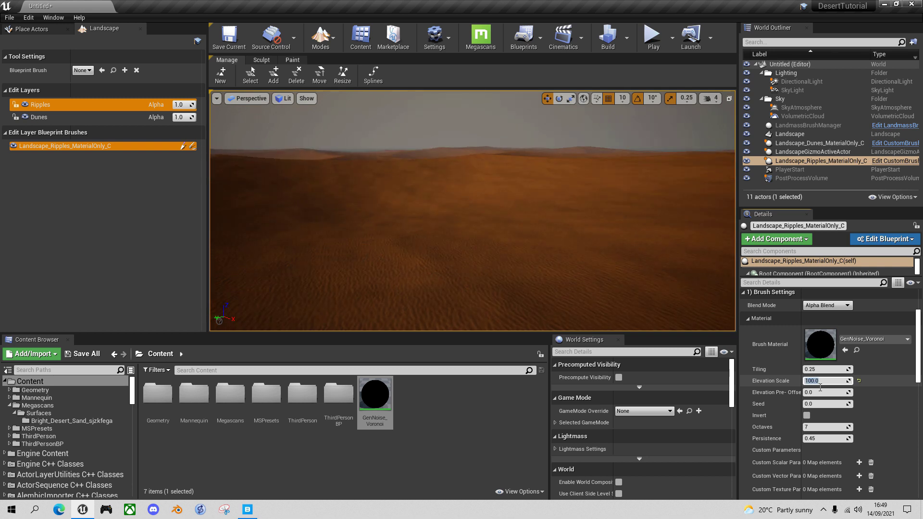
pyautogui.click(824, 370)
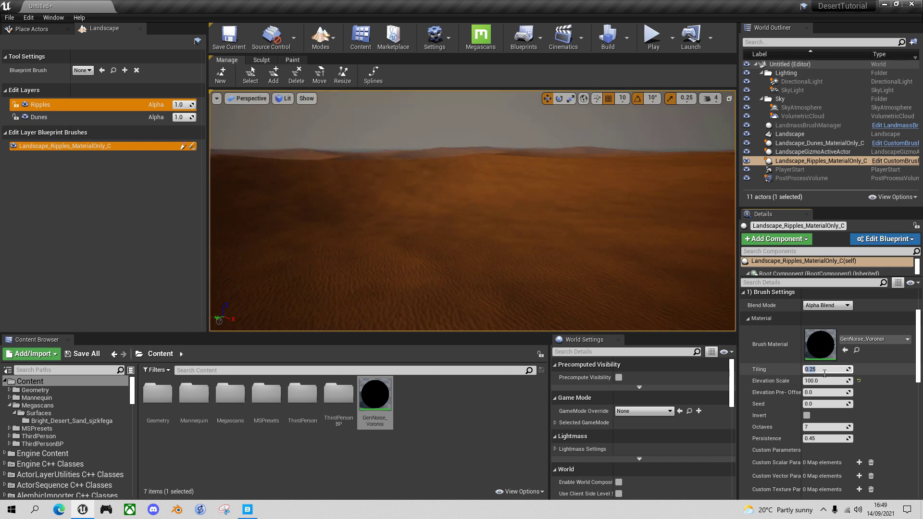
pyautogui.press('Return')
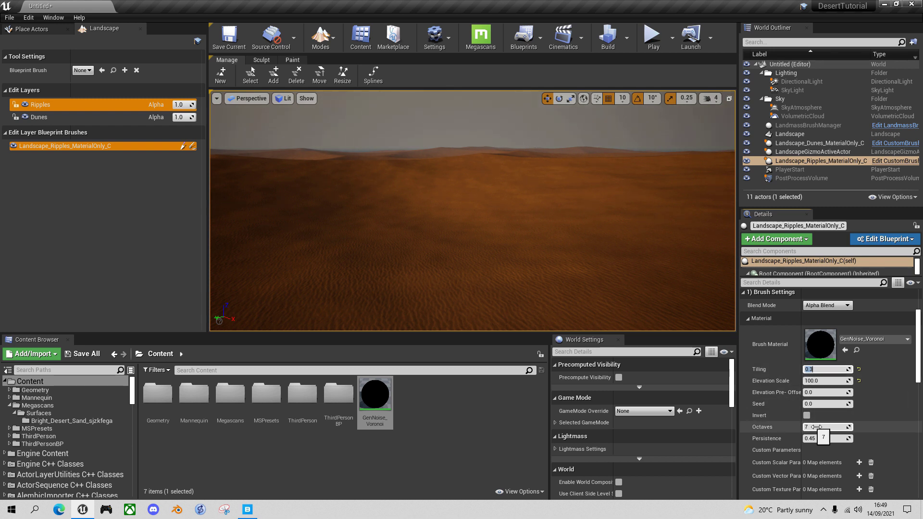
pyautogui.moveTo(485, 235); pyautogui.dragTo(452, 231, button='right')
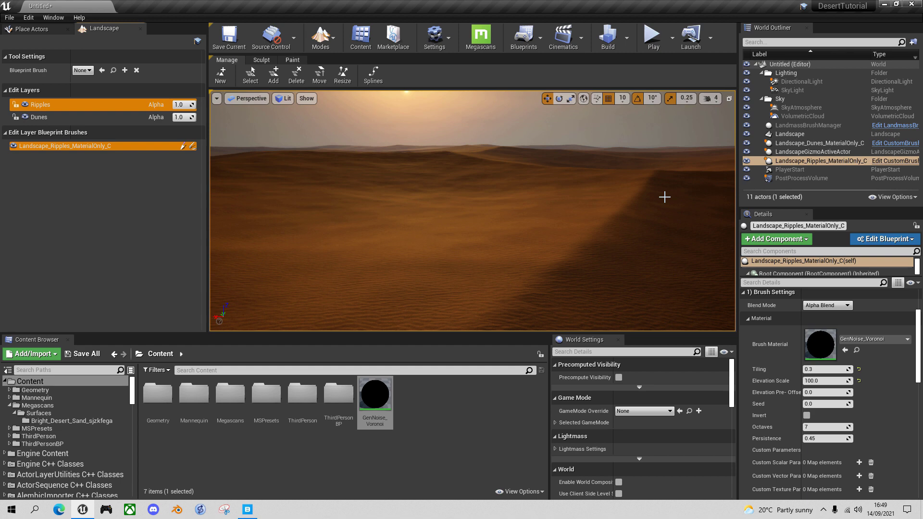
pyautogui.hotkey('alt', 'p')
pyautogui.click(532, 219)
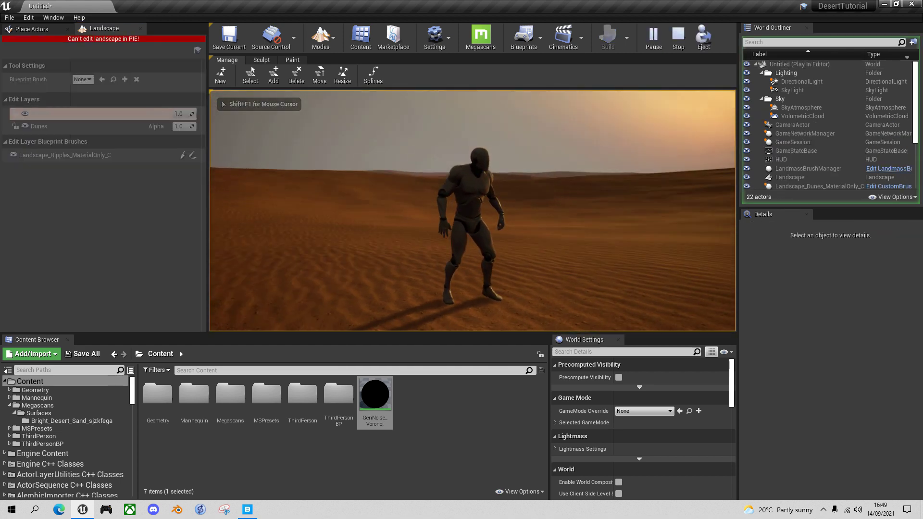
pyautogui.press('d')
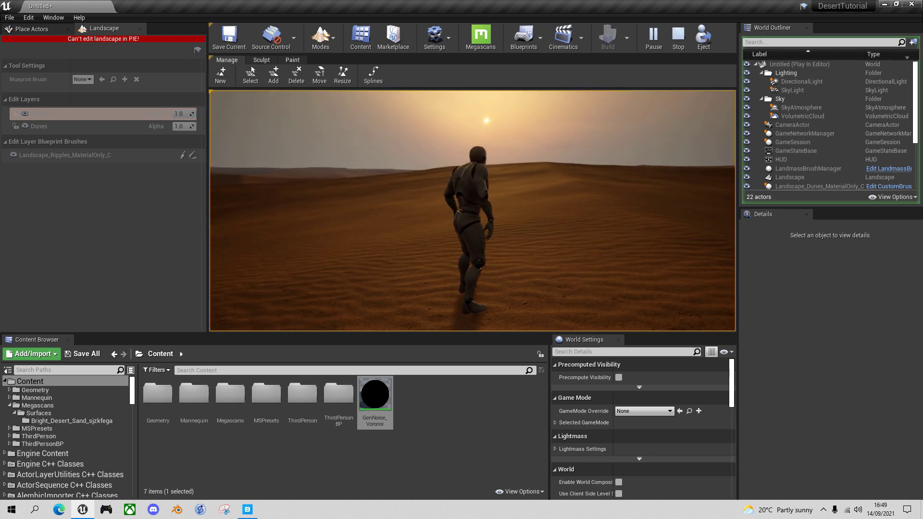
pyautogui.press('Escape')
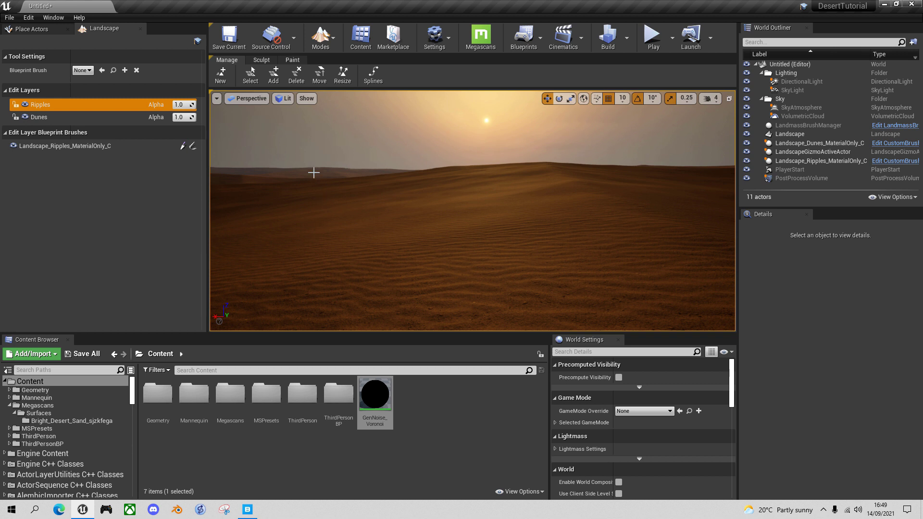
# Step: In Select mode, pick the PostProcessVolume and collapse its Exposure, Dirt Mask and Camera sections
pyautogui.click(321, 39)
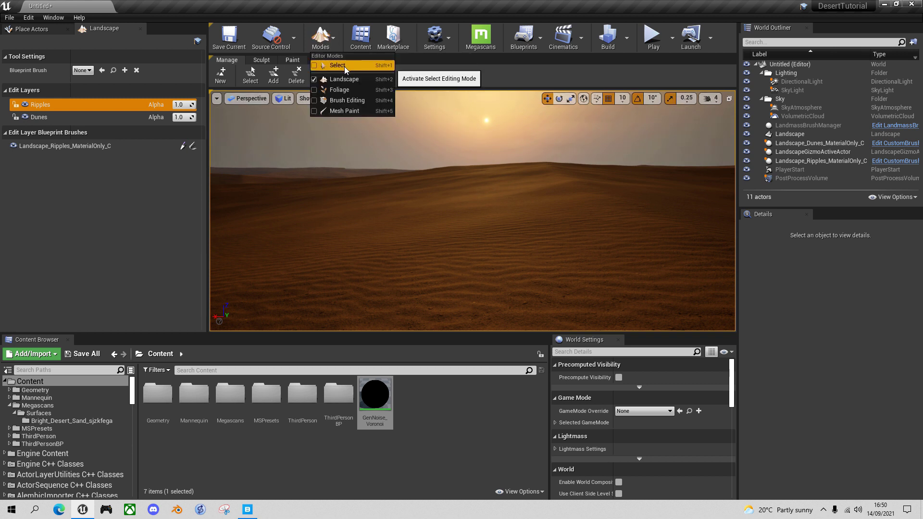
pyautogui.click(344, 66)
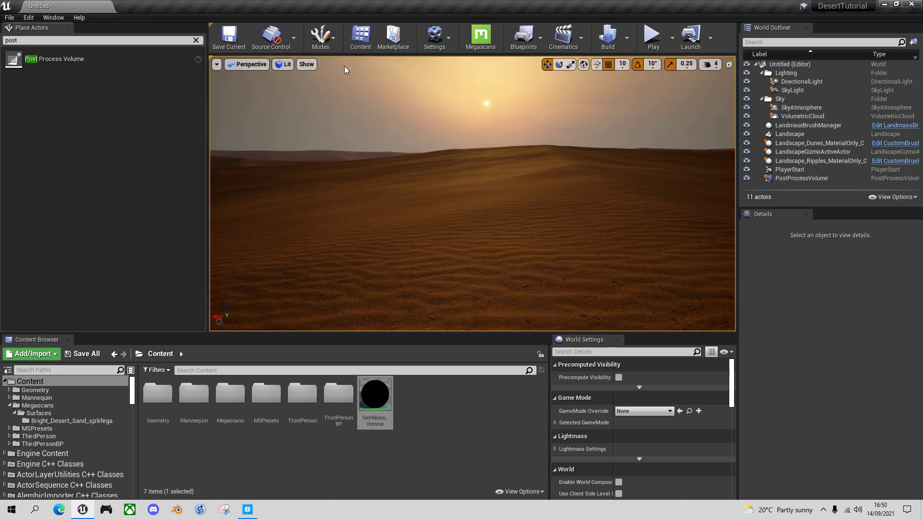
pyautogui.click(797, 177)
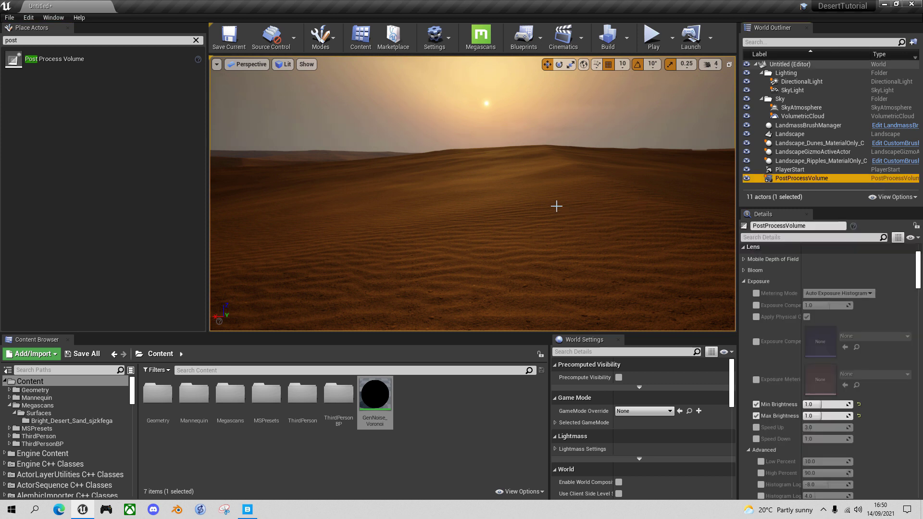
pyautogui.moveTo(554, 206); pyautogui.dragTo(597, 173, button='right')
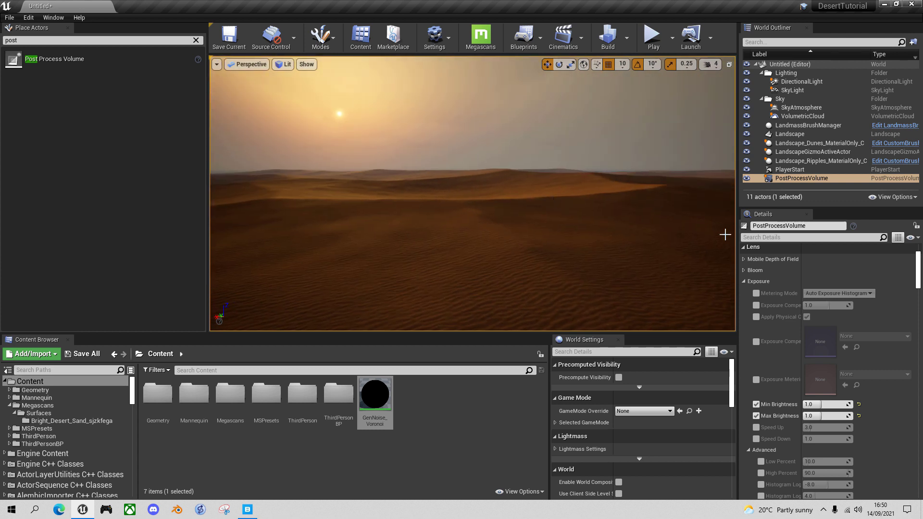
pyautogui.click(745, 281)
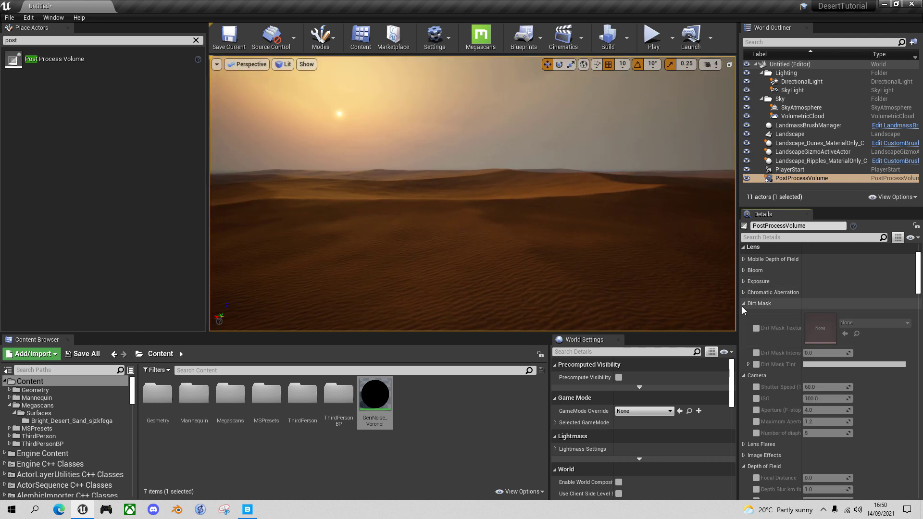
pyautogui.click(743, 304)
pyautogui.click(744, 315)
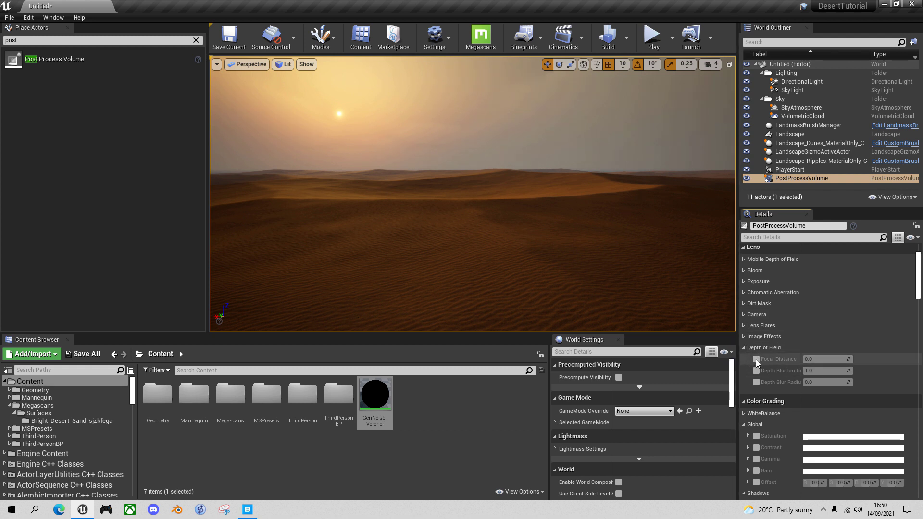
# Step: Enable depth of field with Focal Distance 5000 and Depth Blur Radius overridden
pyautogui.click(756, 359)
pyautogui.click(818, 361)
pyautogui.write('5000')
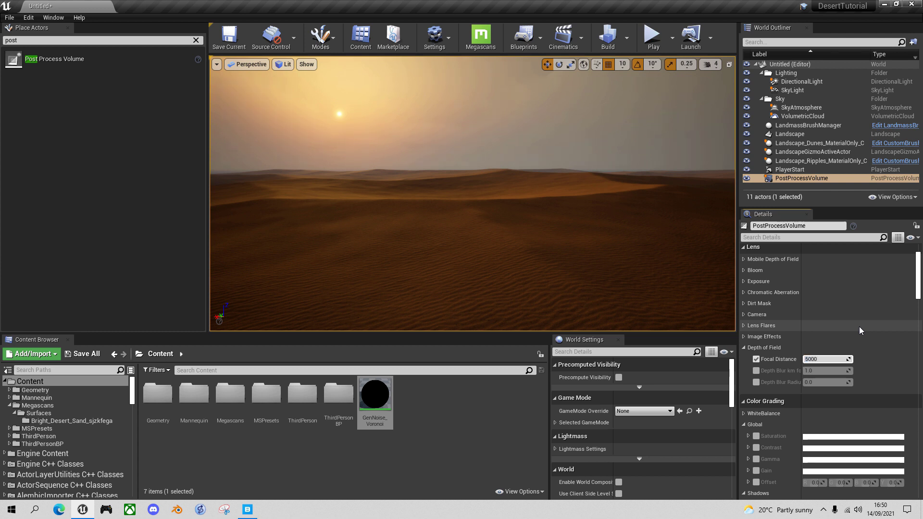
pyautogui.press('Return')
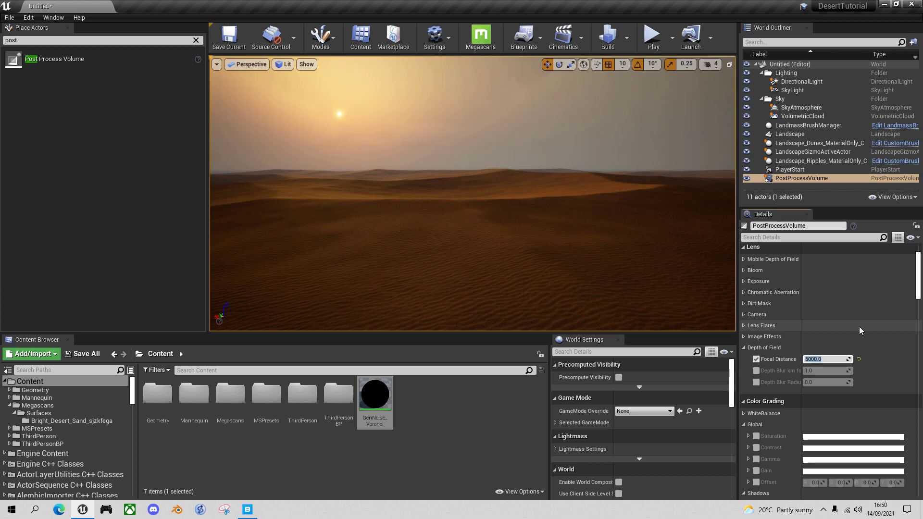
pyautogui.click(756, 383)
pyautogui.click(819, 384)
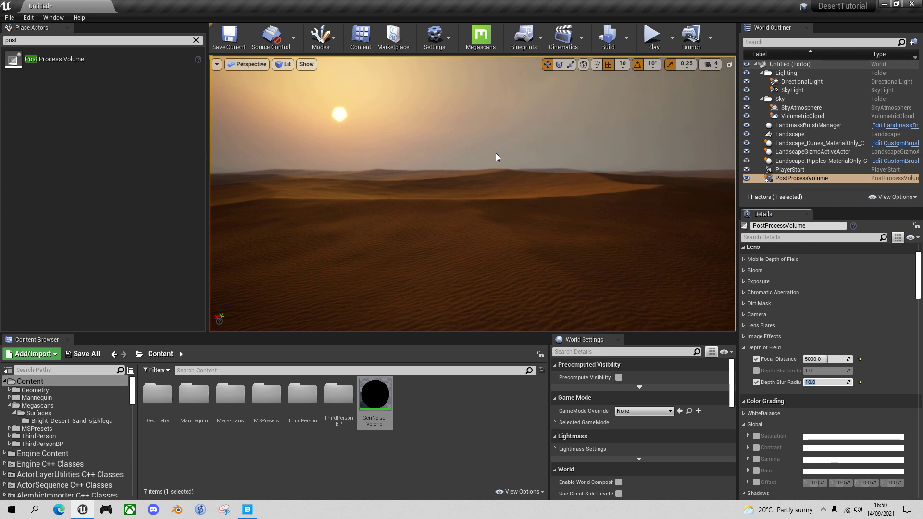
# Step: Start a play test and switch the play view to full screen, facing the sun
pyautogui.hotkey('alt', 'p')
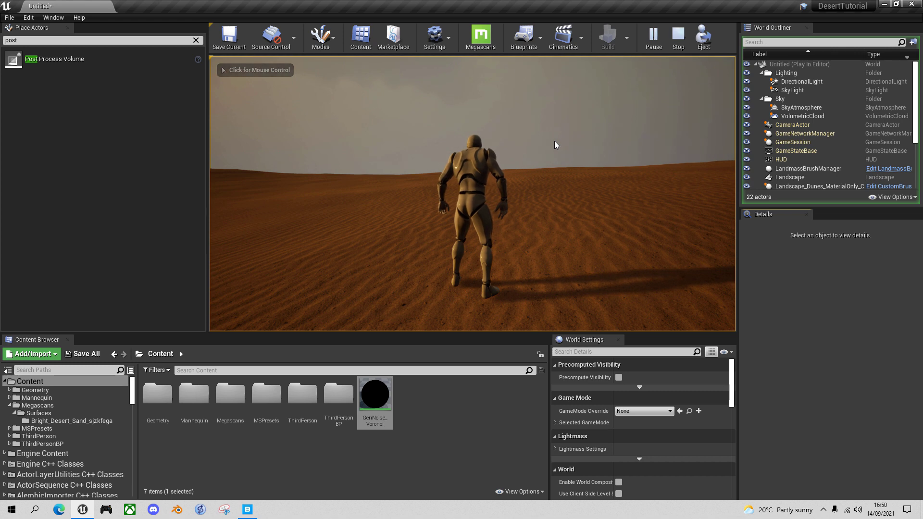
pyautogui.click(561, 142)
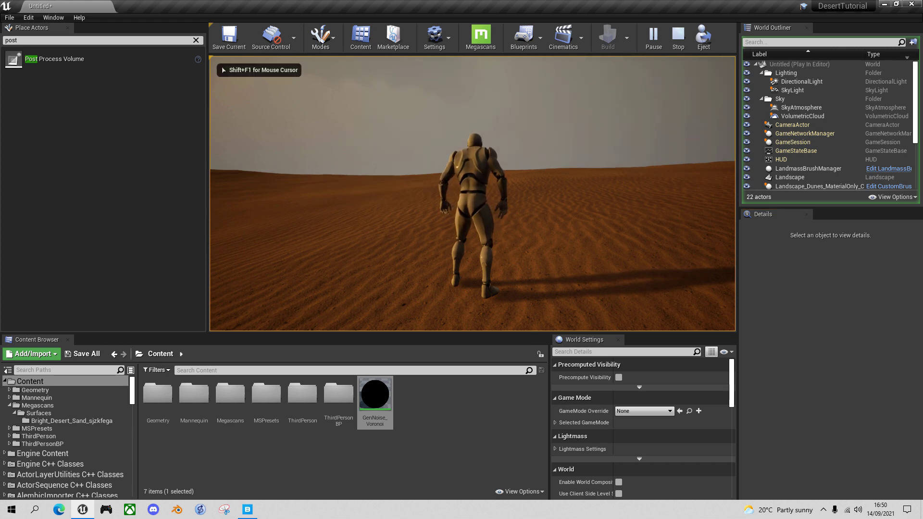
pyautogui.hotkey('shift', 'F1')
pyautogui.press('F11')
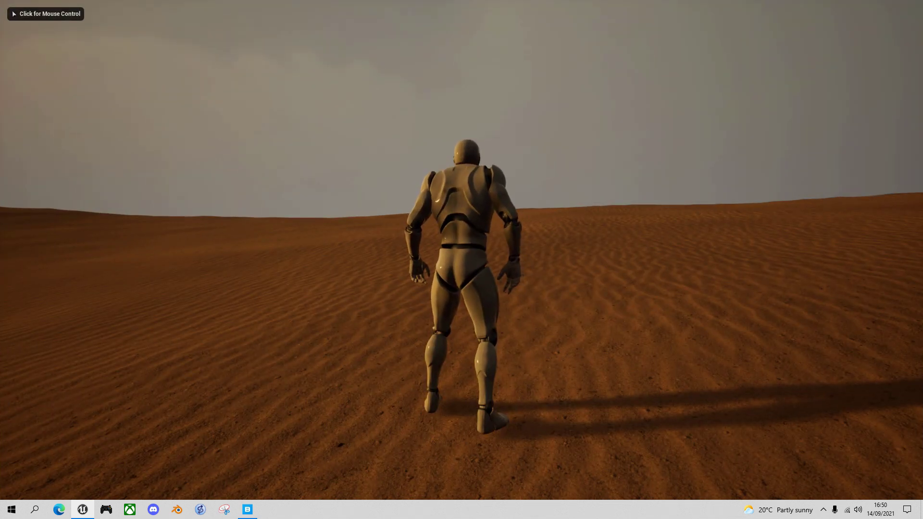
pyautogui.click(462, 260)
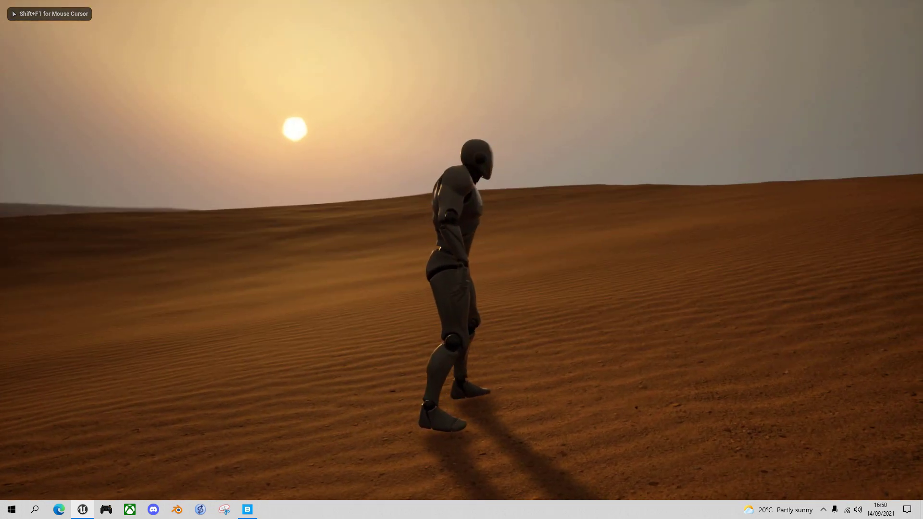